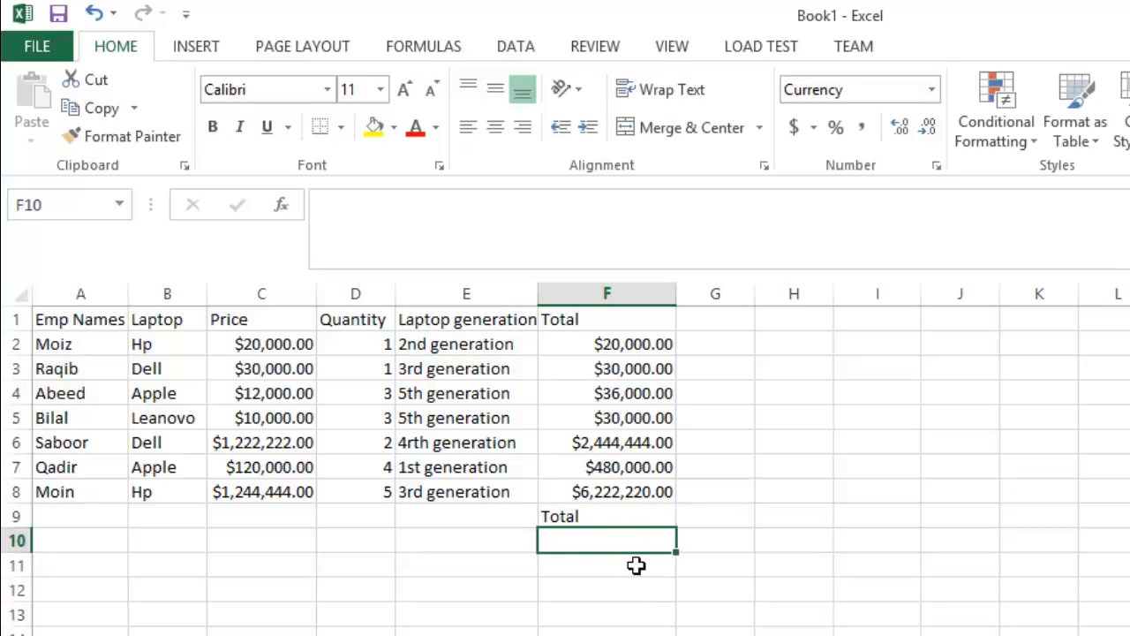
Build the formula =sum(F2:F8) in cell F10 to add up the row totals in column F
type("=")
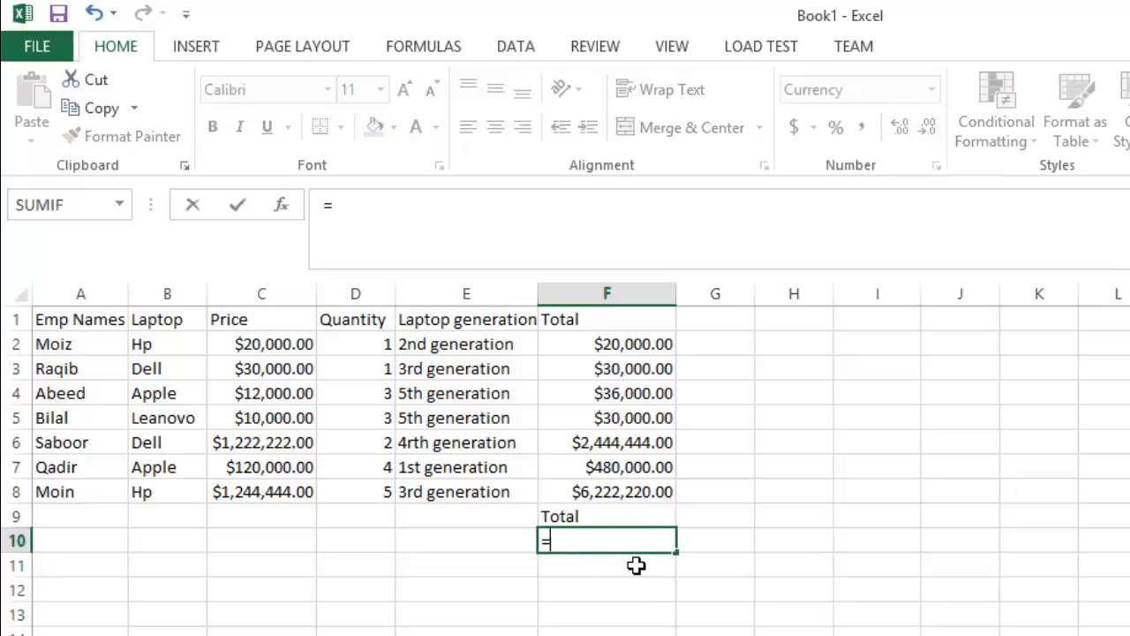
type("sum")
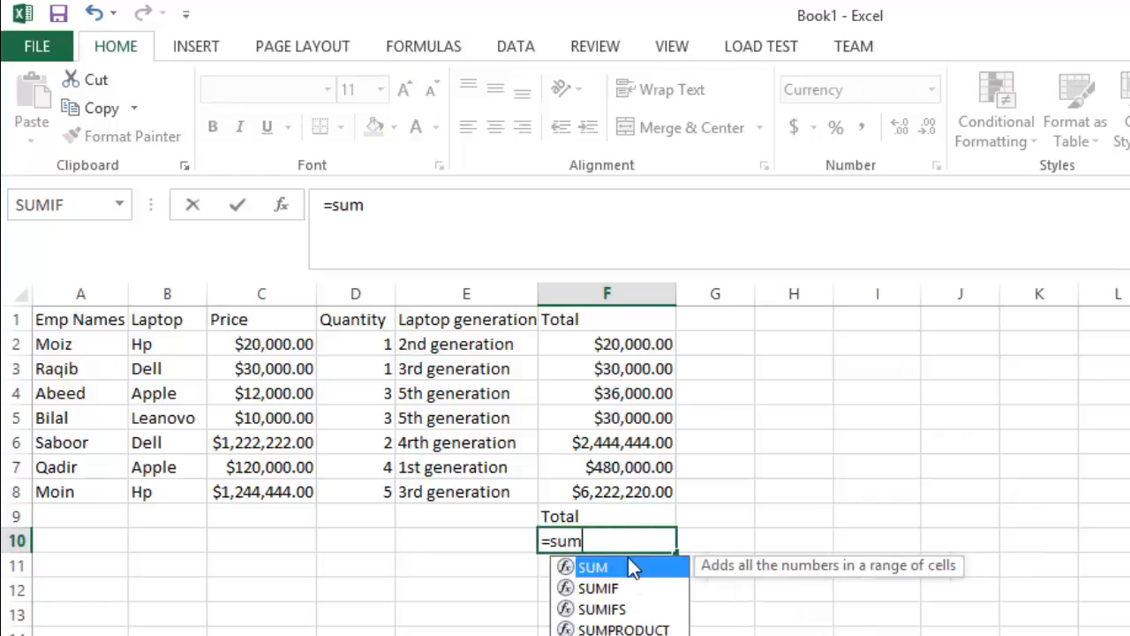
type("(")
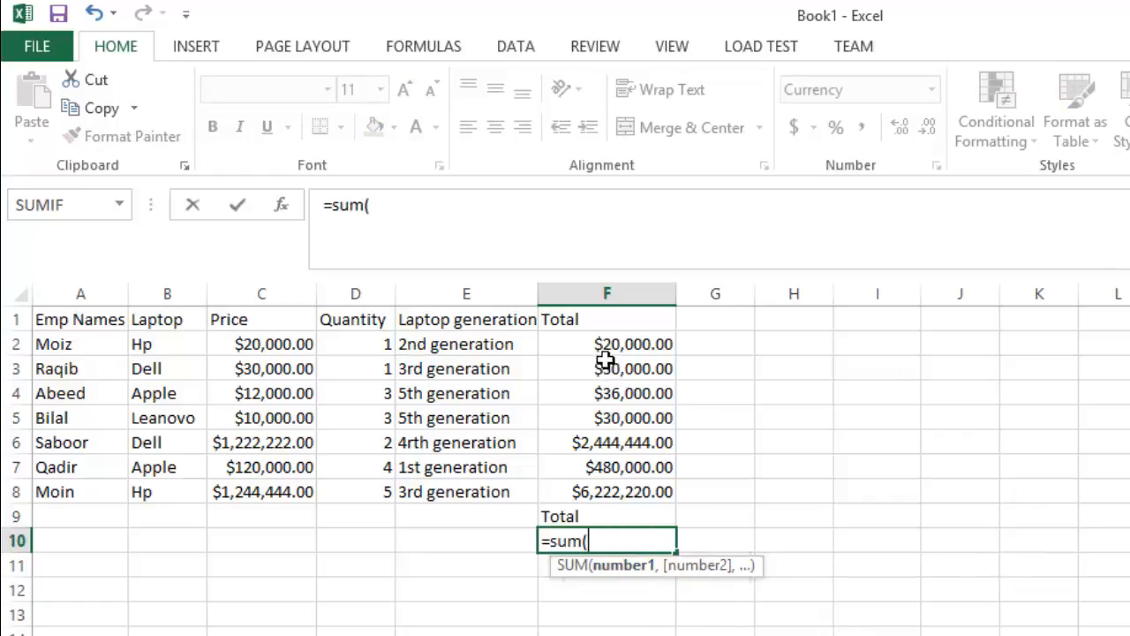
left_click_drag(605, 350, 623, 499)
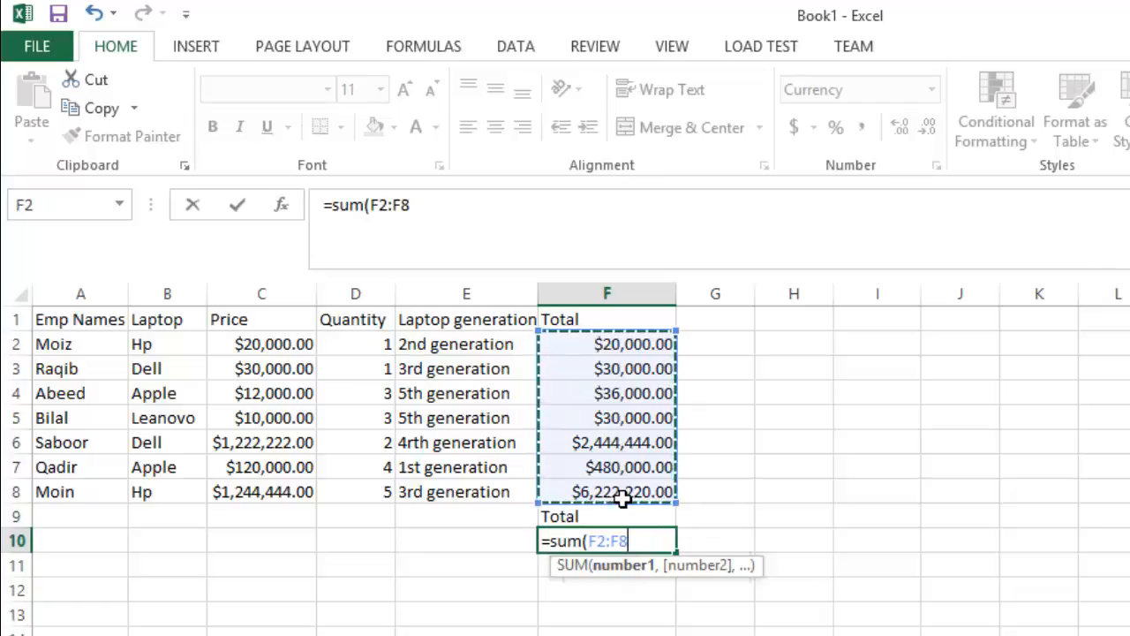
double_click(649, 542)
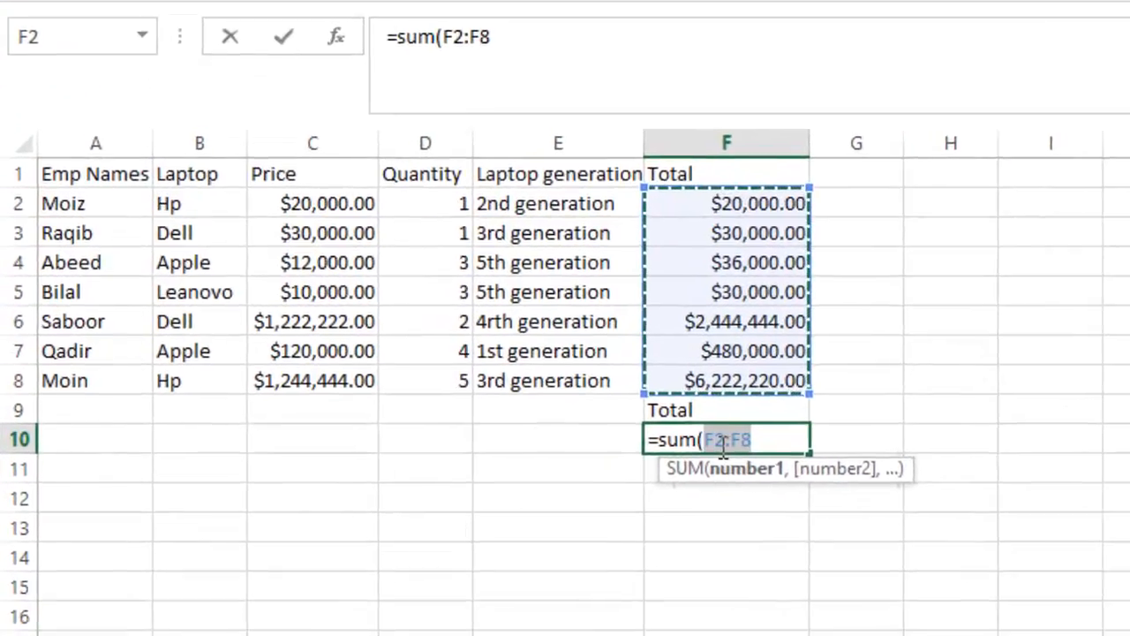
key("BackSpace")
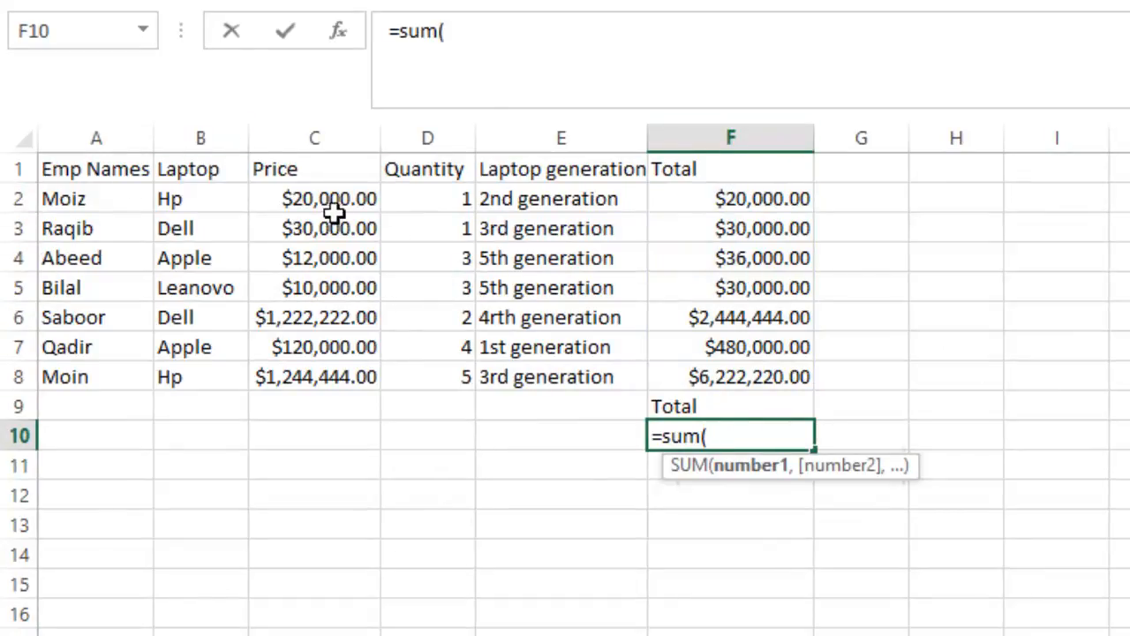
type("F2:")
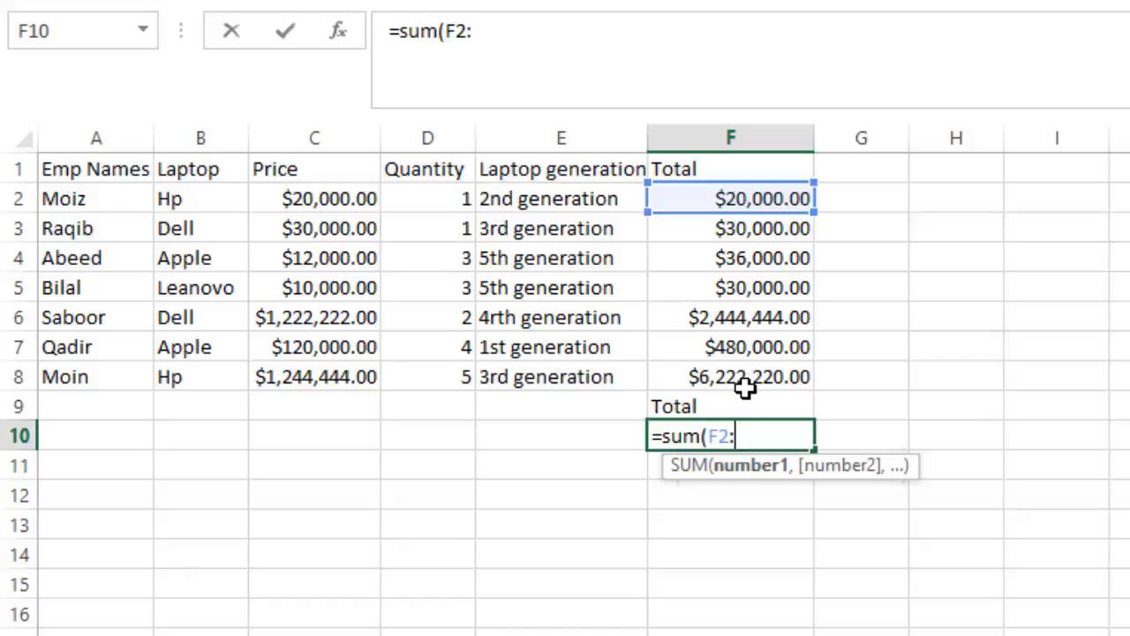
type("F")
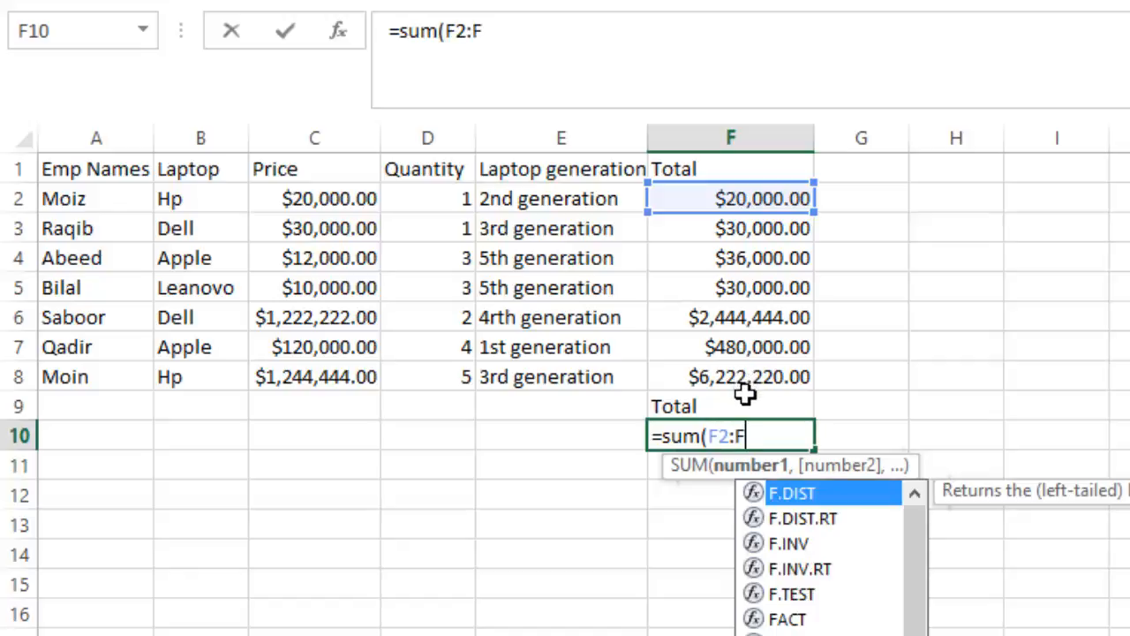
type("8")
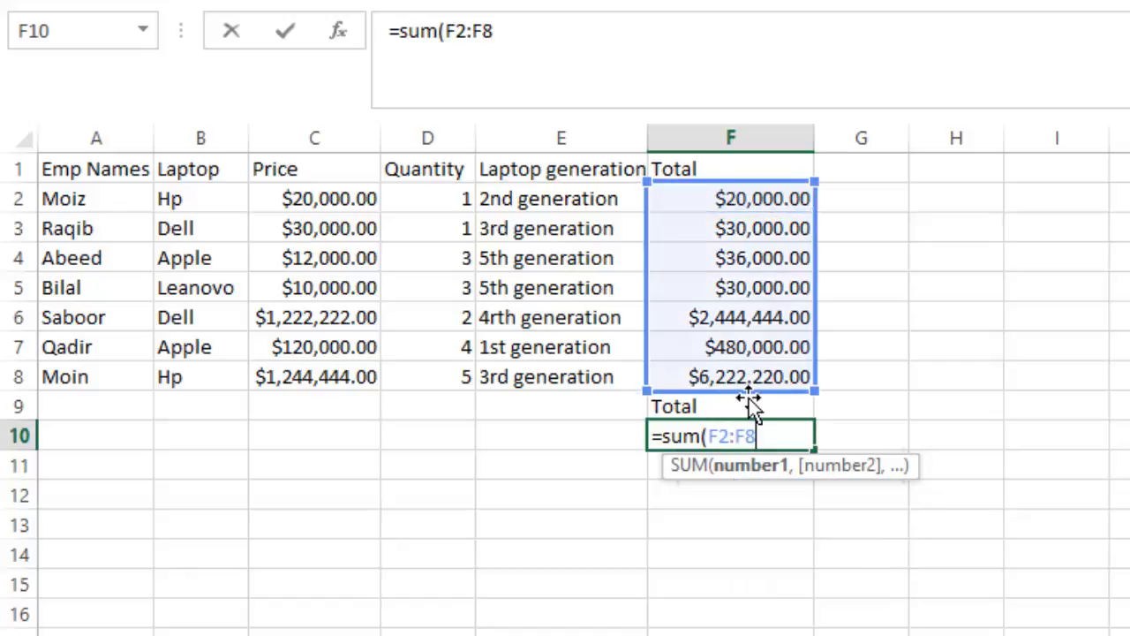
type(")")
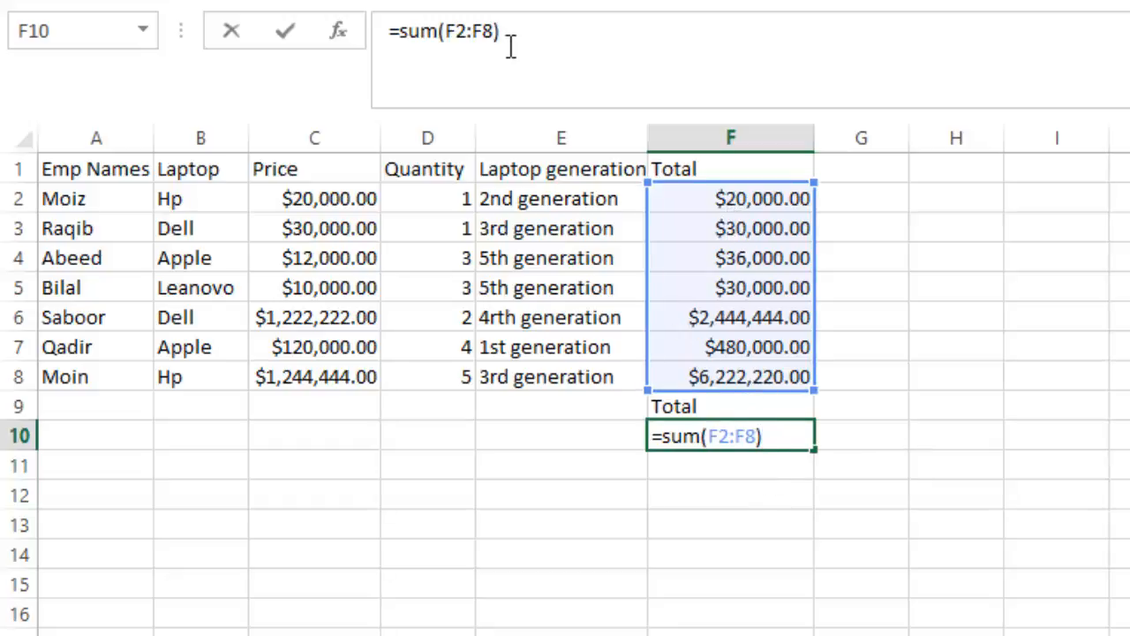
Clear the argument of the SUM formula in F10, re-enter it as F2:F8, and commit the formula
left_click_drag(498, 46, 445, 50)
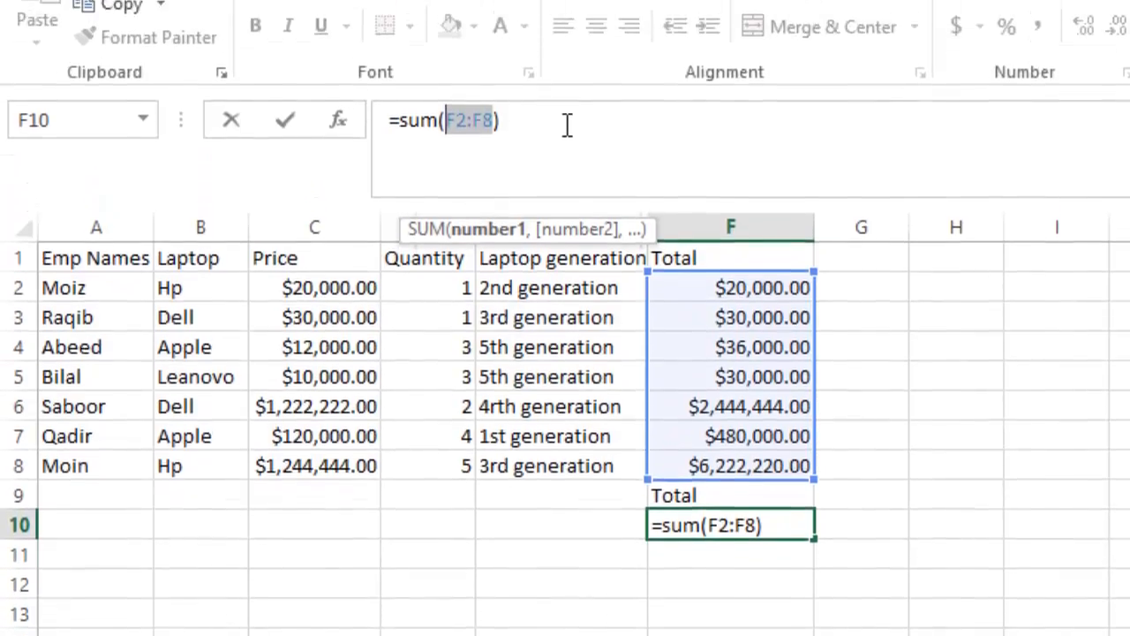
key("Delete")
key("Delete")
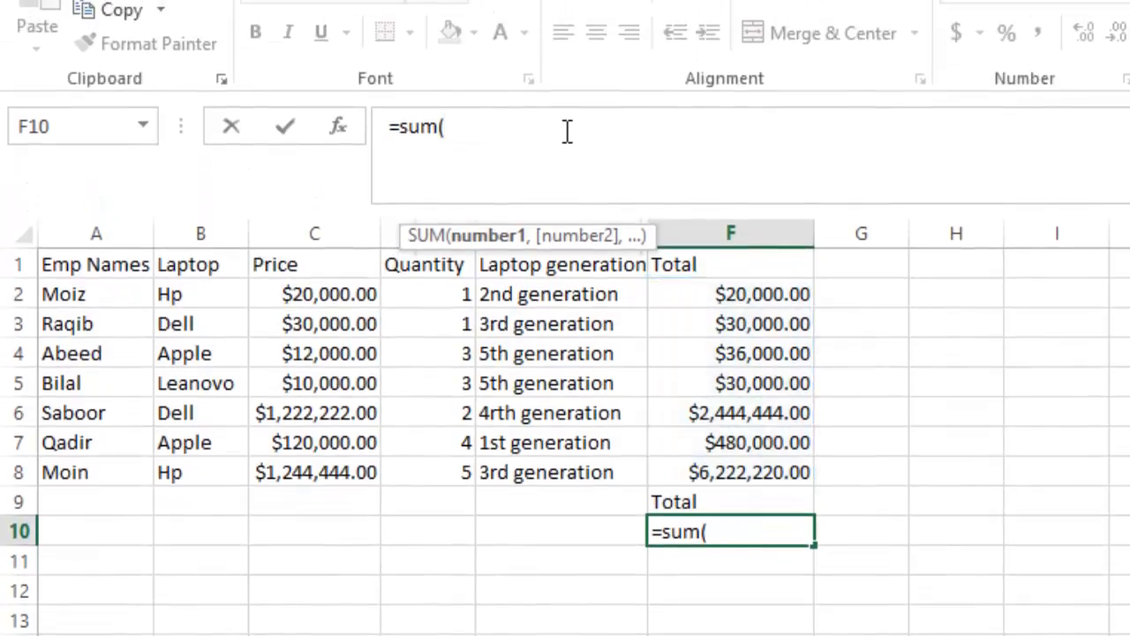
type("F2")
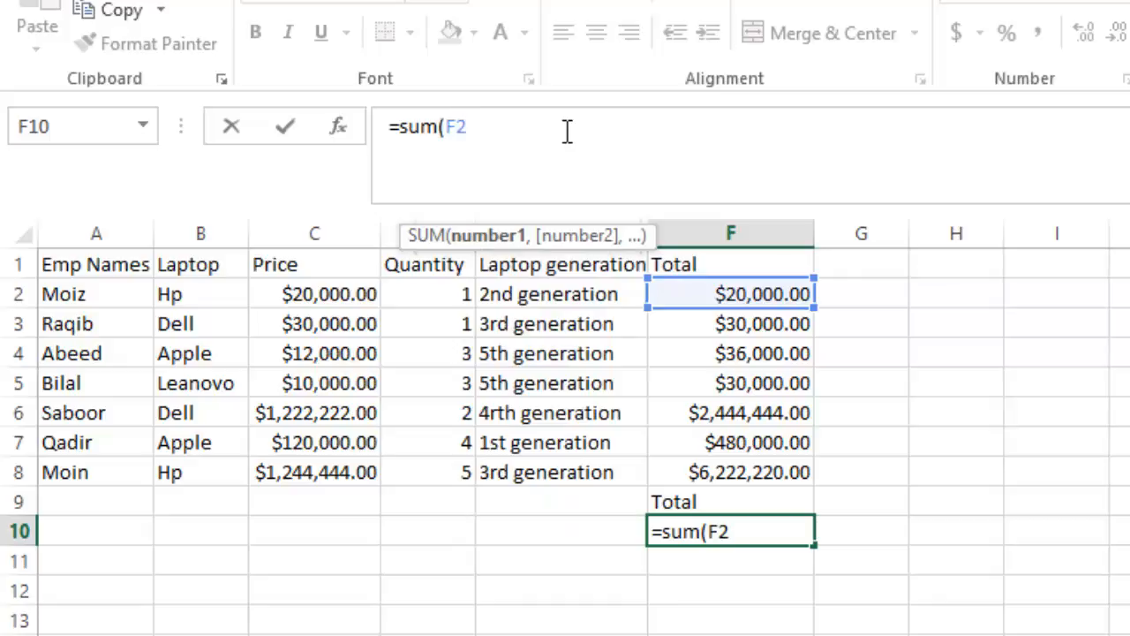
type(":F")
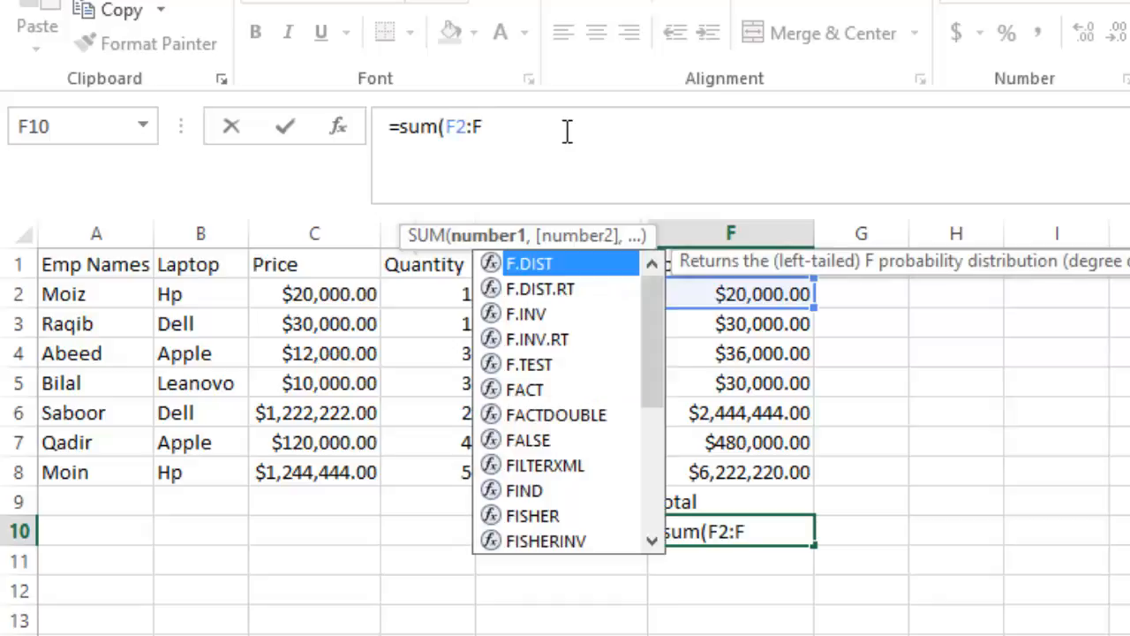
type("8")
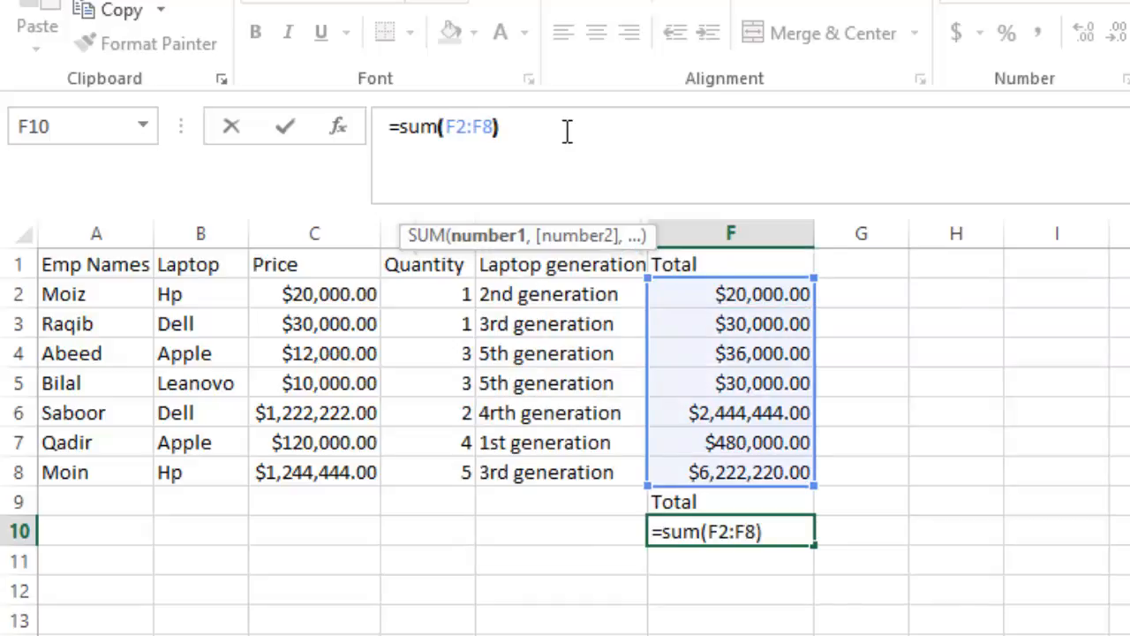
left_click(793, 548)
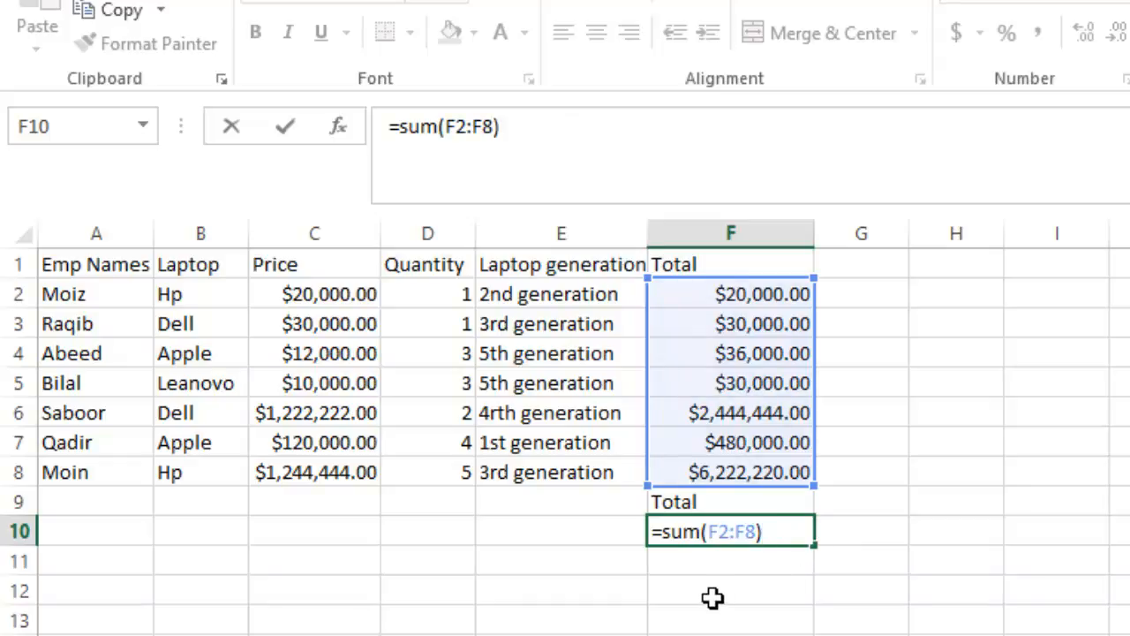
key("Return")
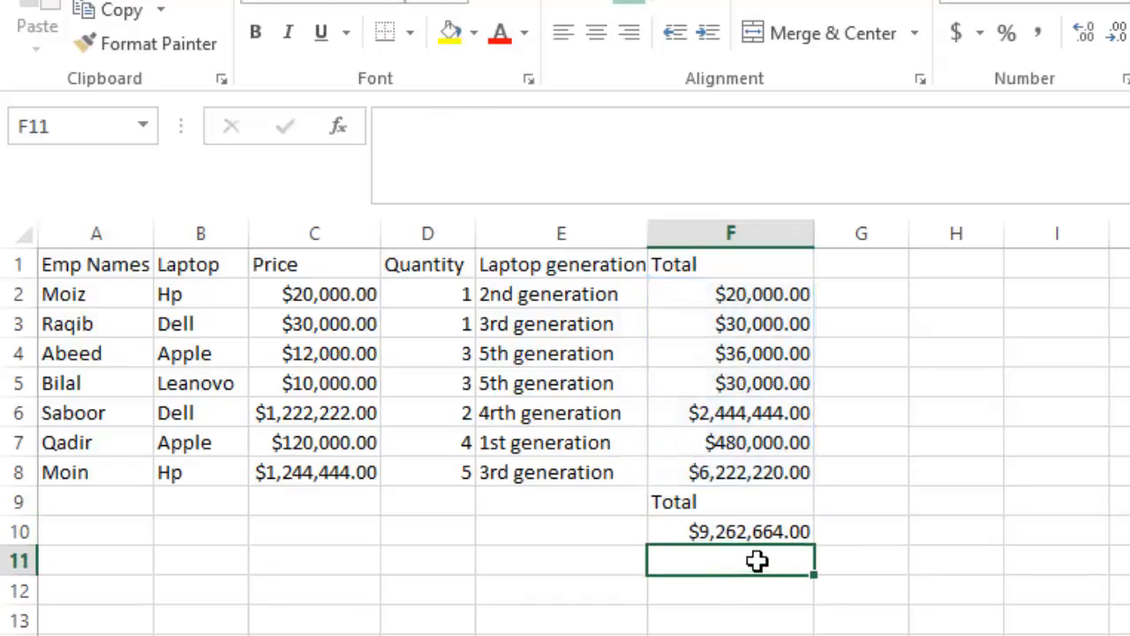
left_click(731, 533)
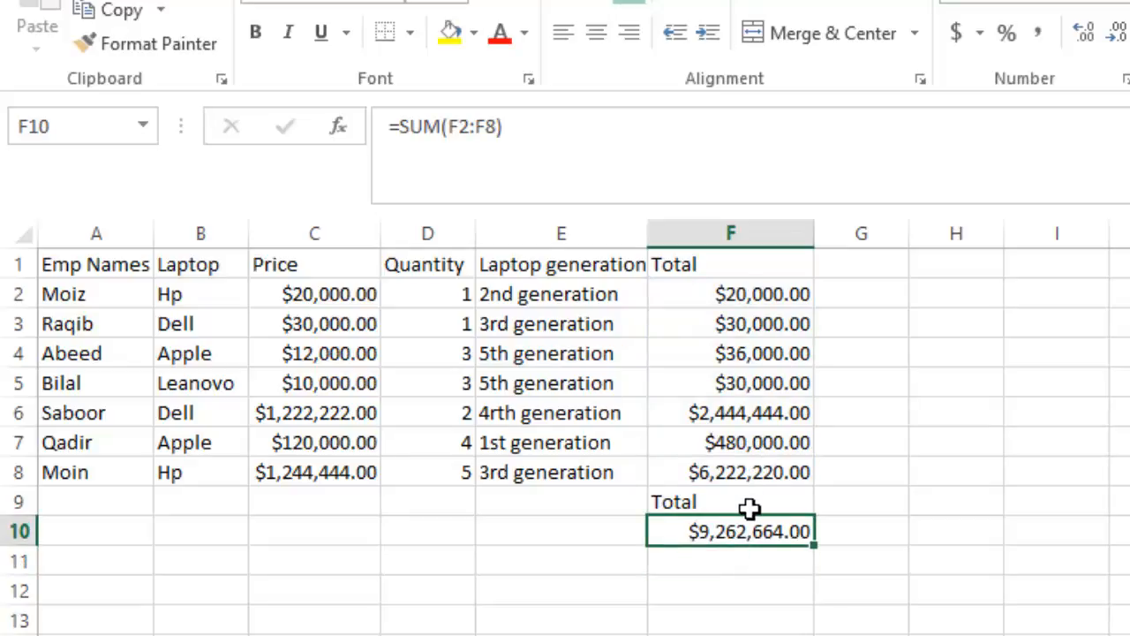
Set the quantity in cell D2 to 2 to test the recalculation of the totals
left_click(452, 304)
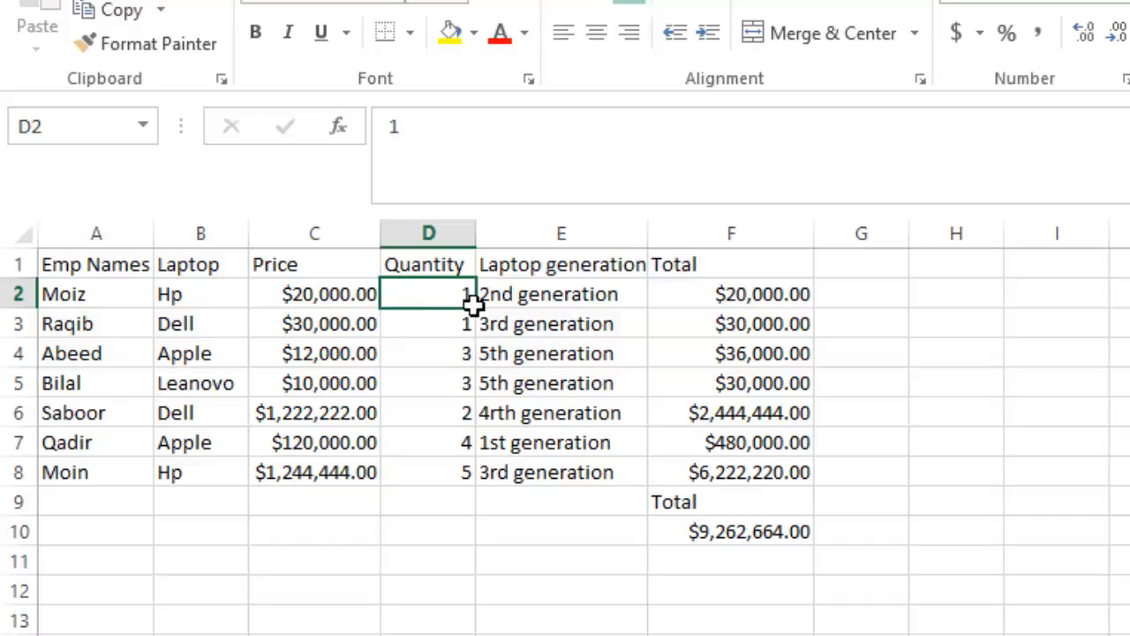
type("2")
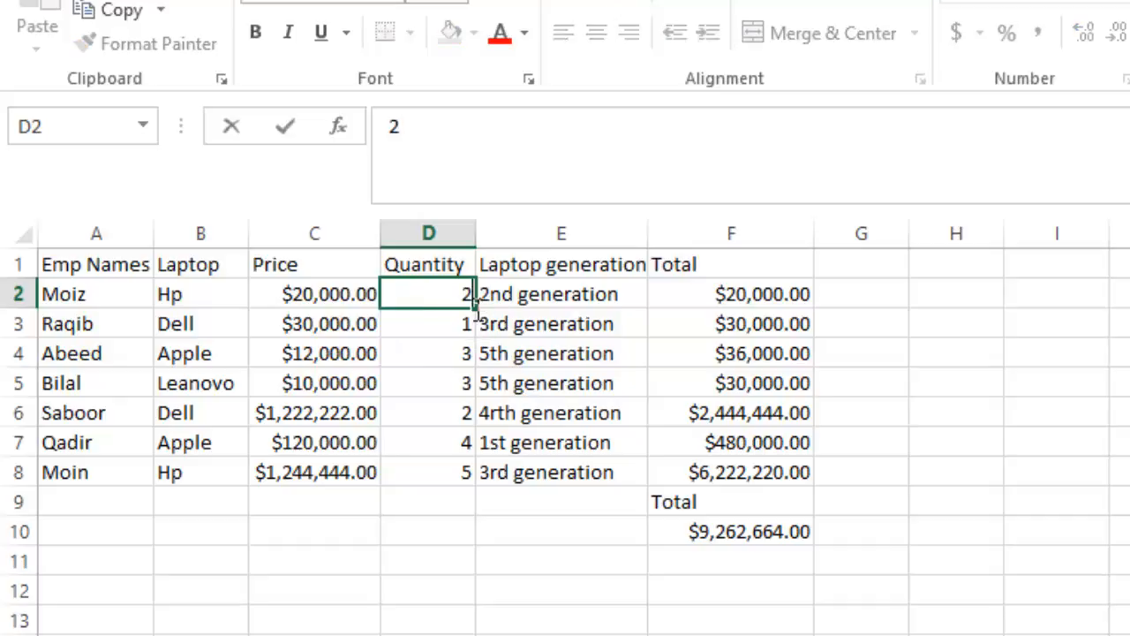
left_click(457, 602)
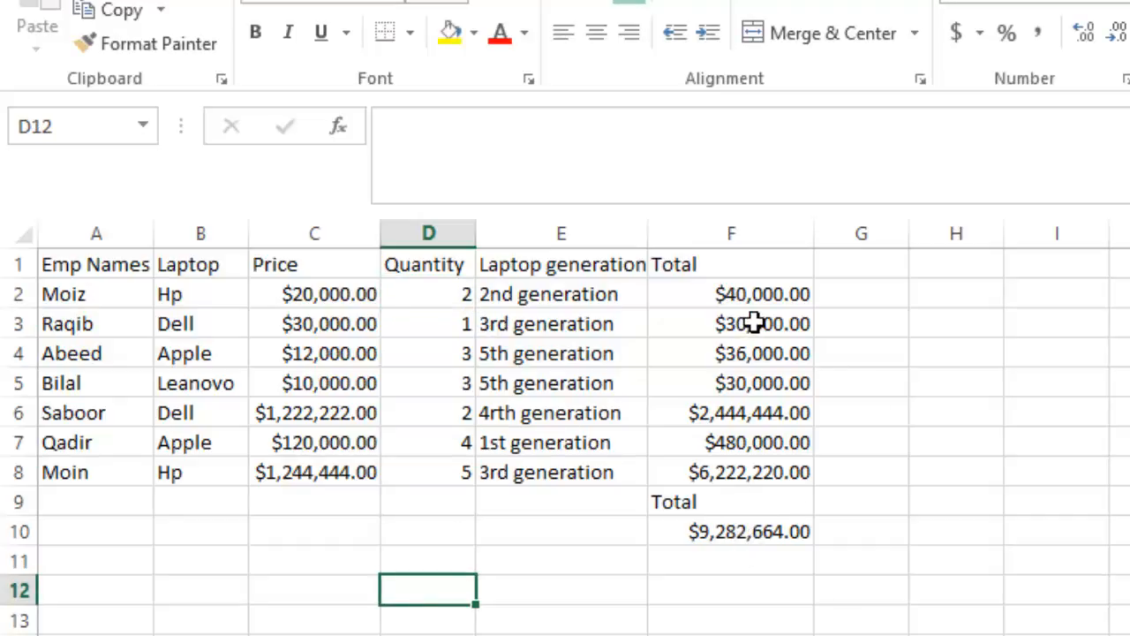
Set the quantity in cell D2 to 100000 to test the totals with a large value
left_click(465, 298)
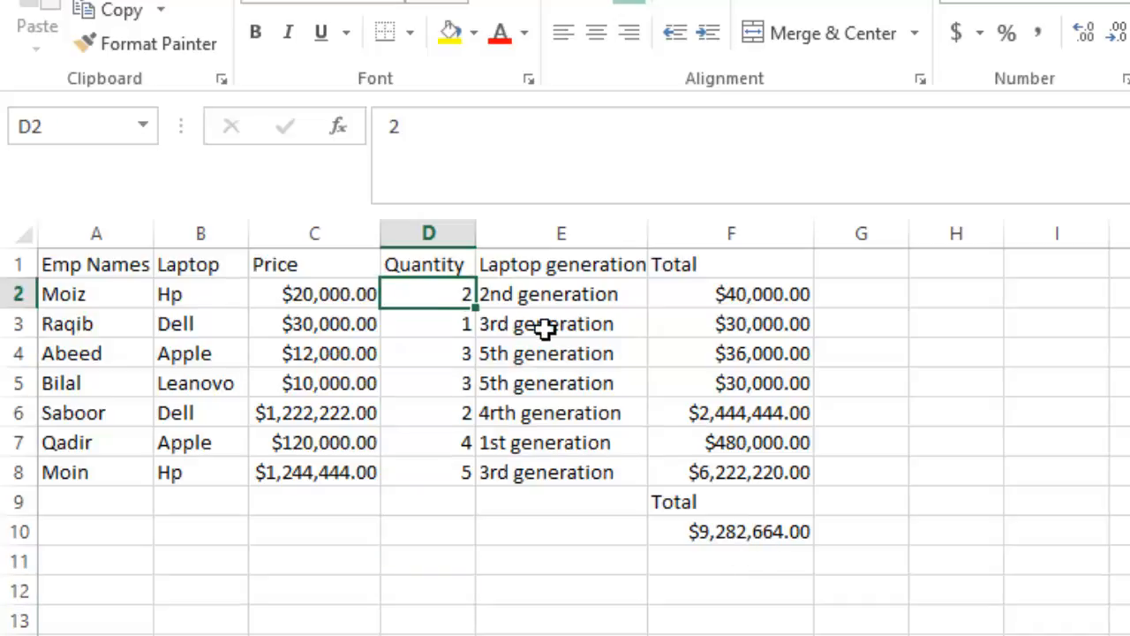
type("100000")
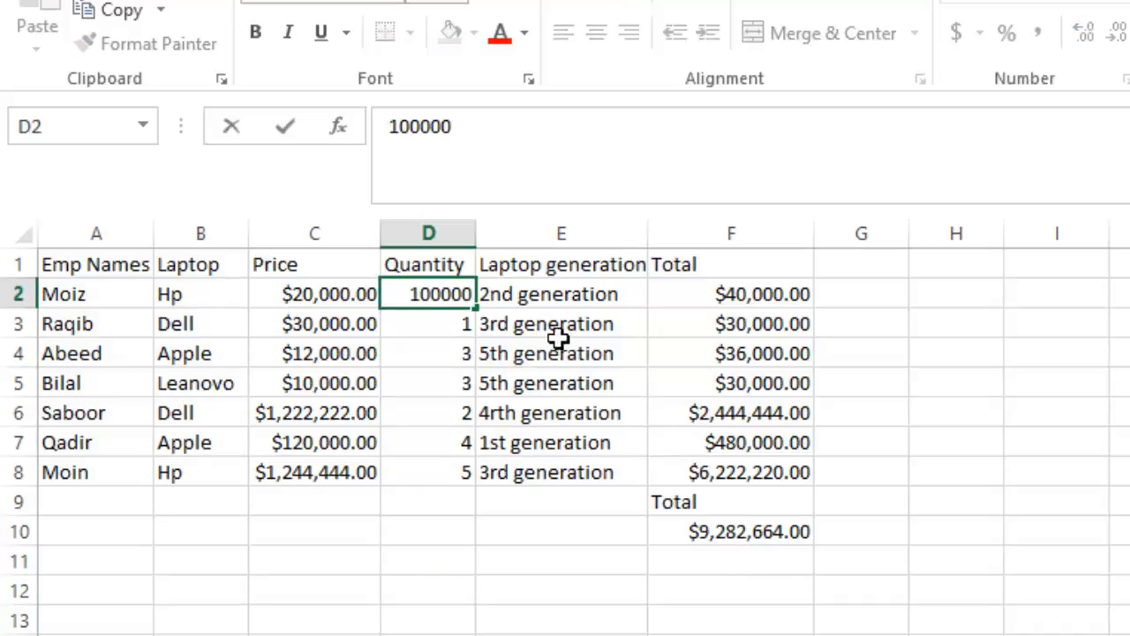
left_click(737, 592)
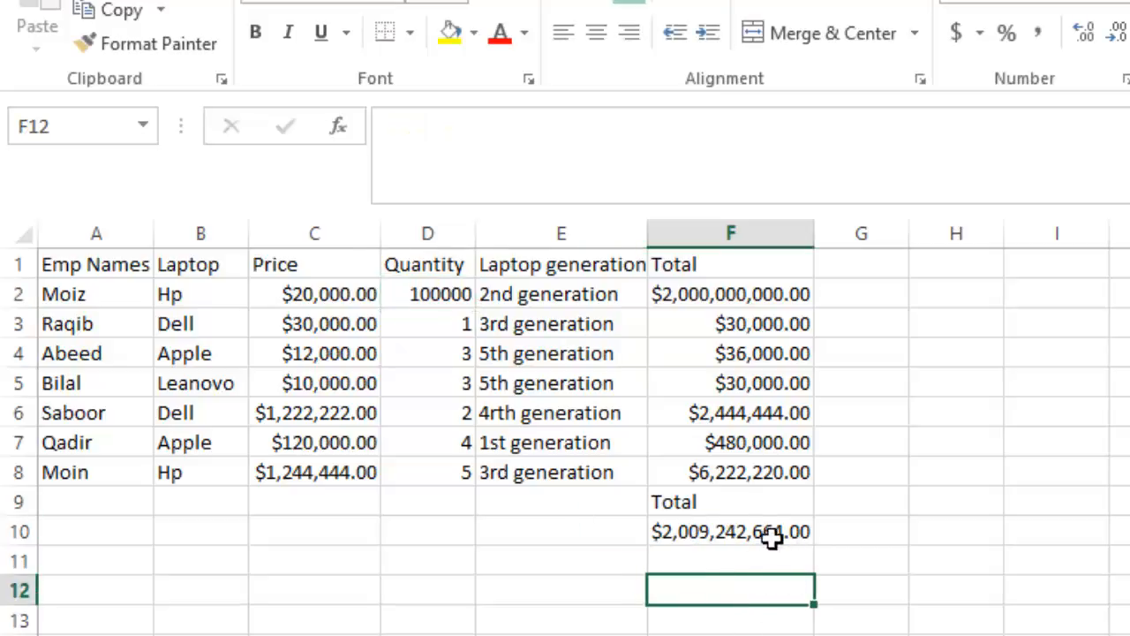
Set the quantity in cell D2 back to 1
double_click(442, 295)
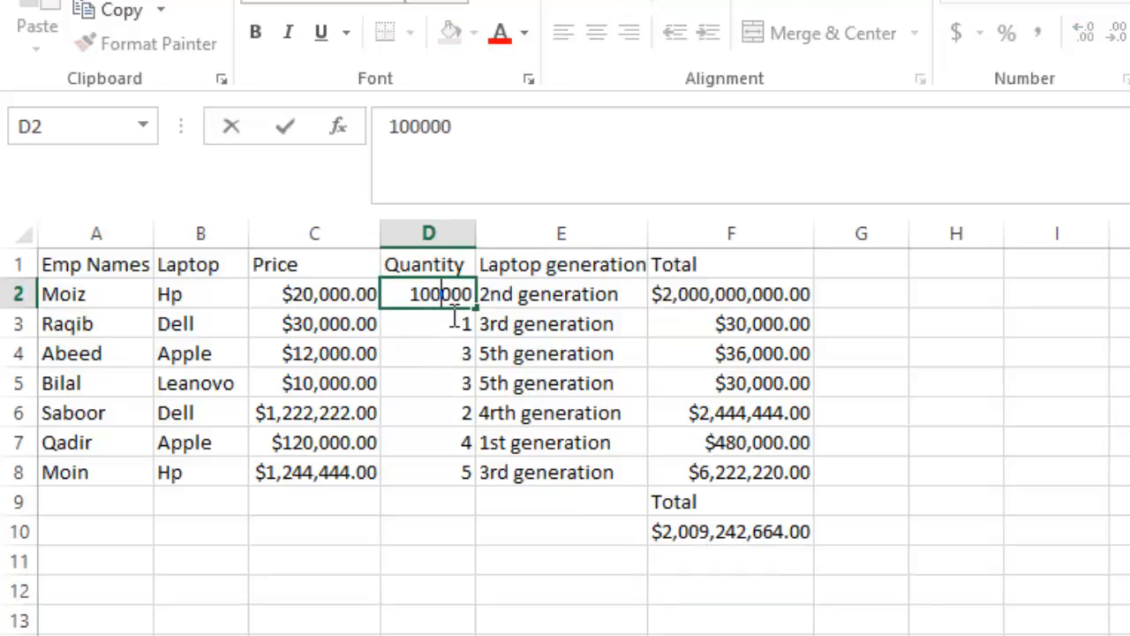
double_click(455, 316)
type("1")
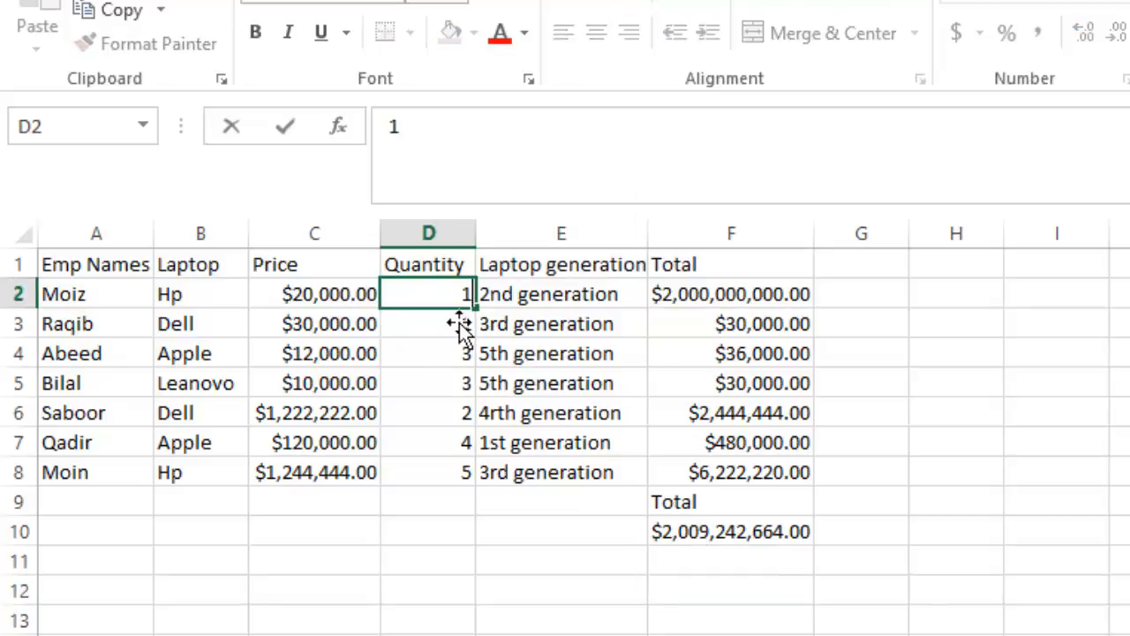
left_click(733, 597)
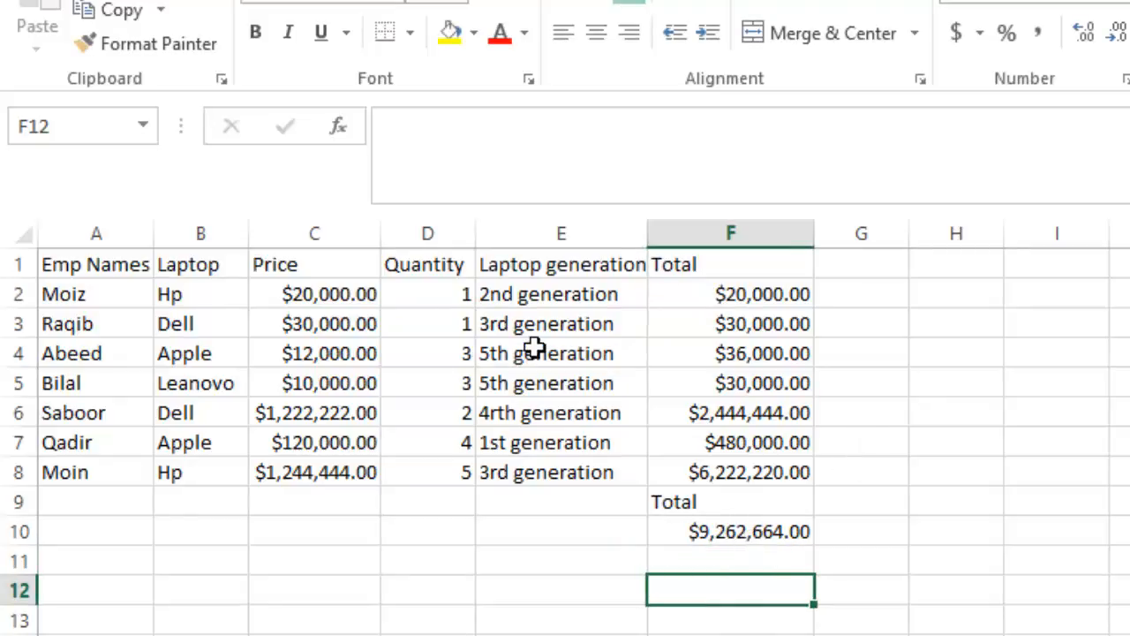
Clear the quantity in D2 and enter =COUNTBLANK(A2:F2) in G2 to count the row's empty cells
left_click(461, 300)
key("Delete")
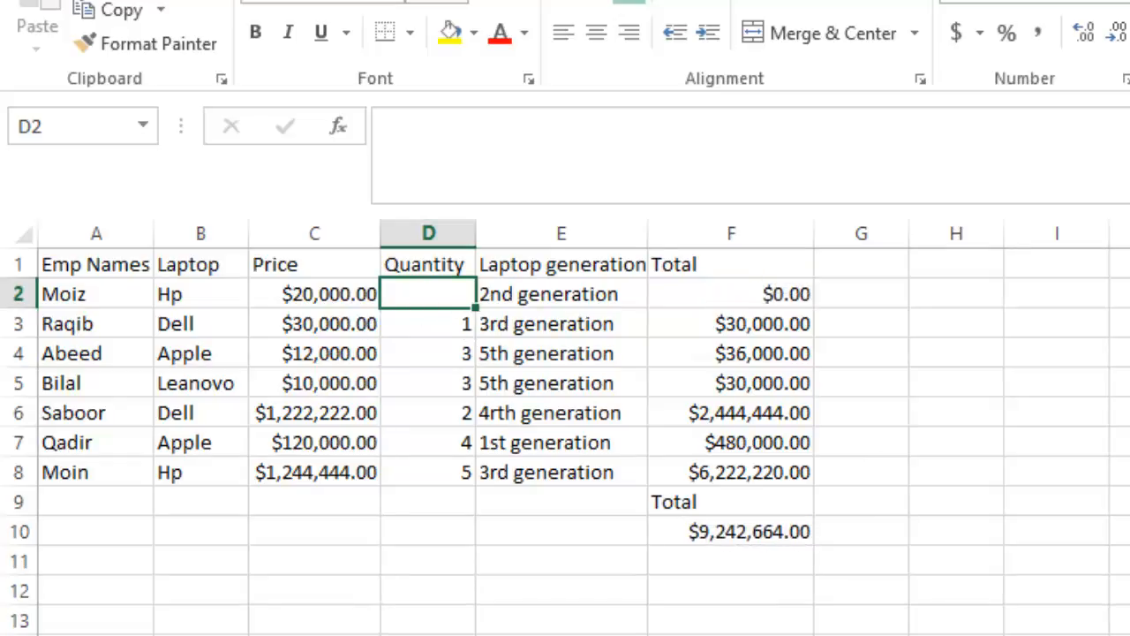
left_click(899, 307)
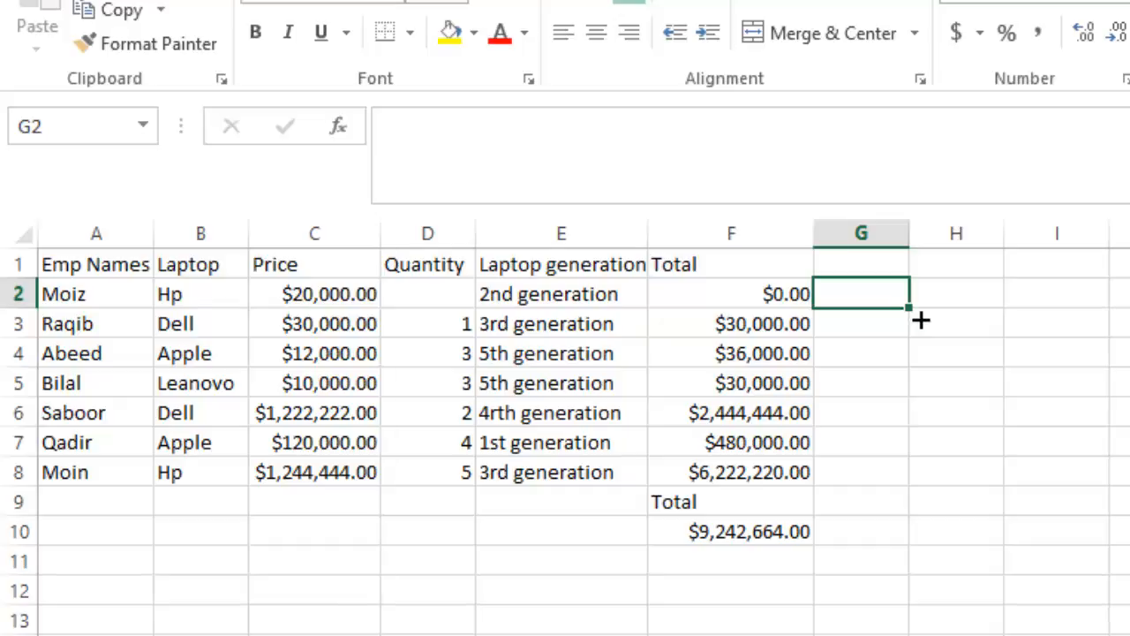
type("=")
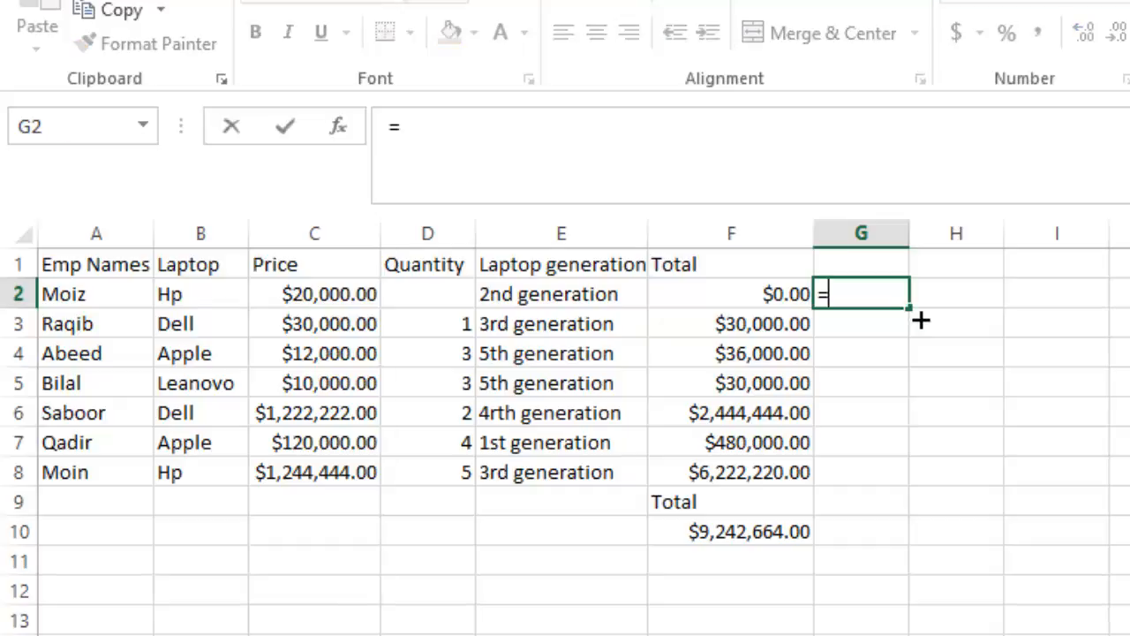
type("coun")
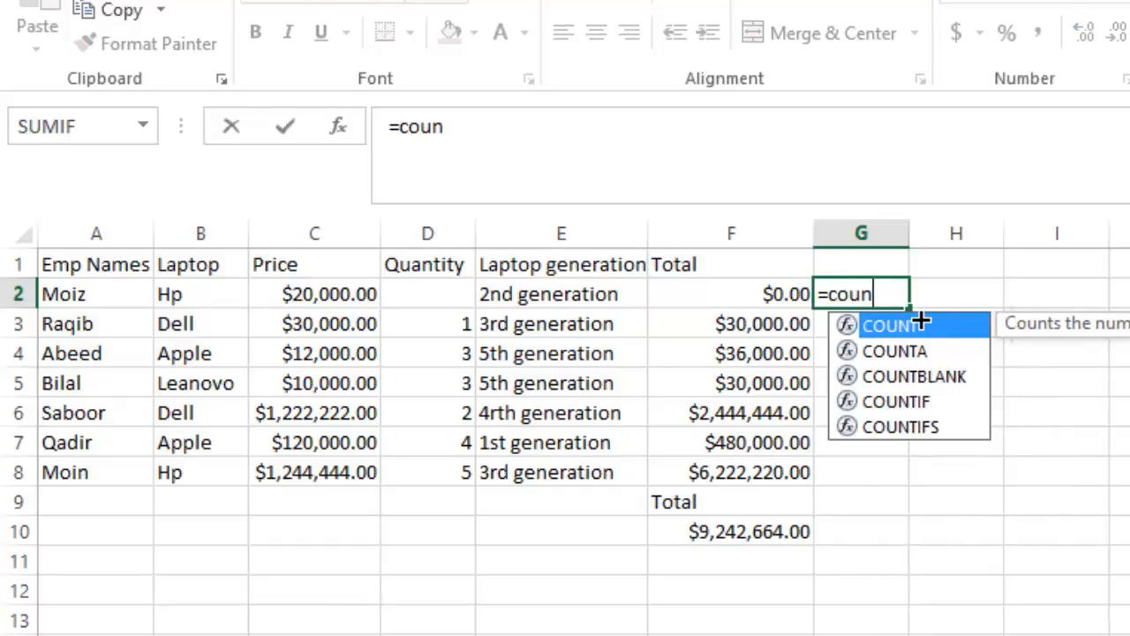
double_click(936, 378)
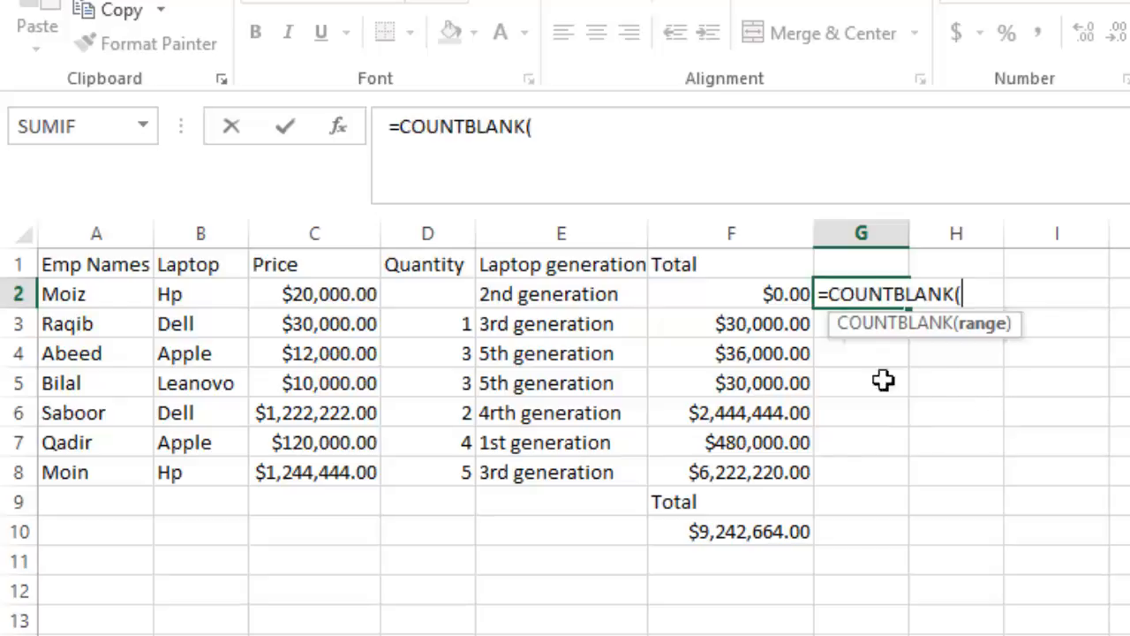
left_click_drag(88, 300, 739, 295)
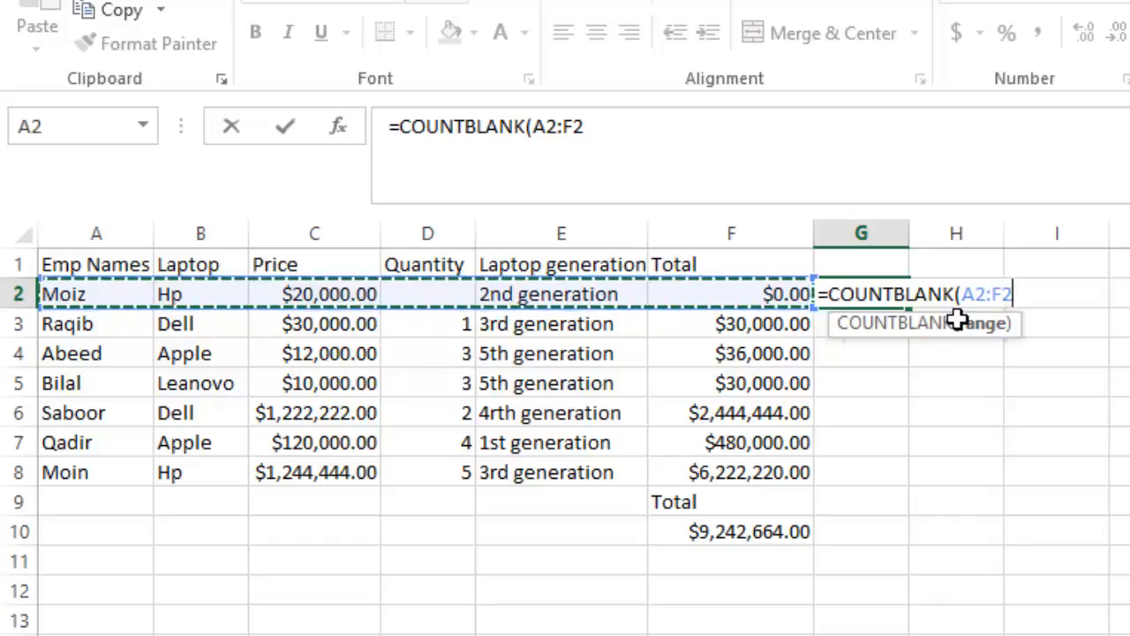
type(")")
key("Return")
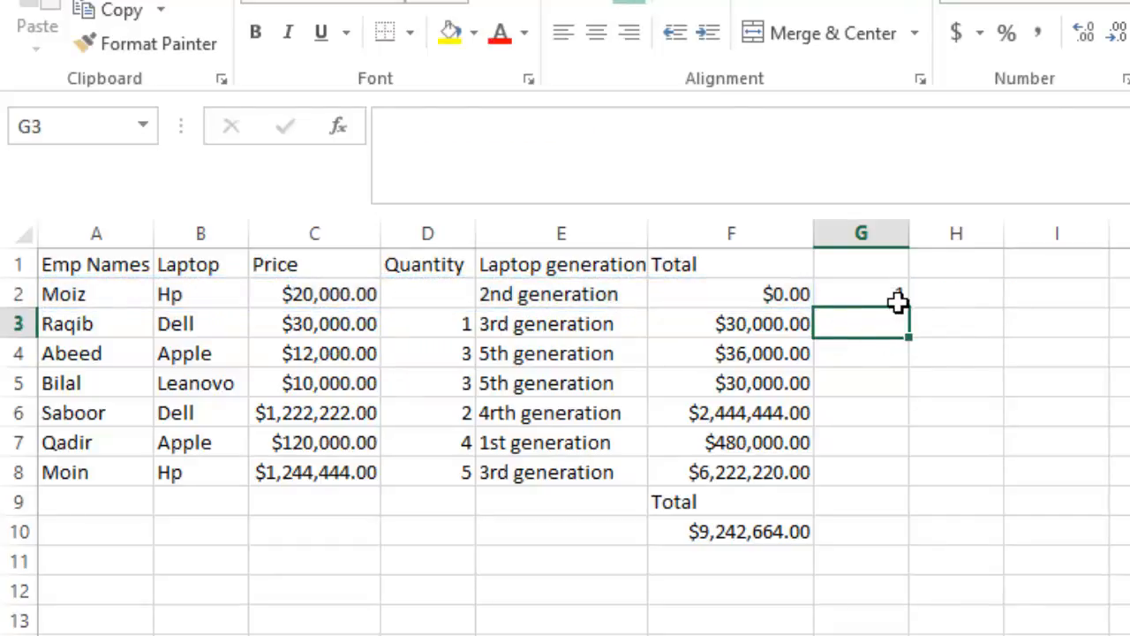
Restore the quantity in cell D2 to 1
left_click(455, 307)
type("1")
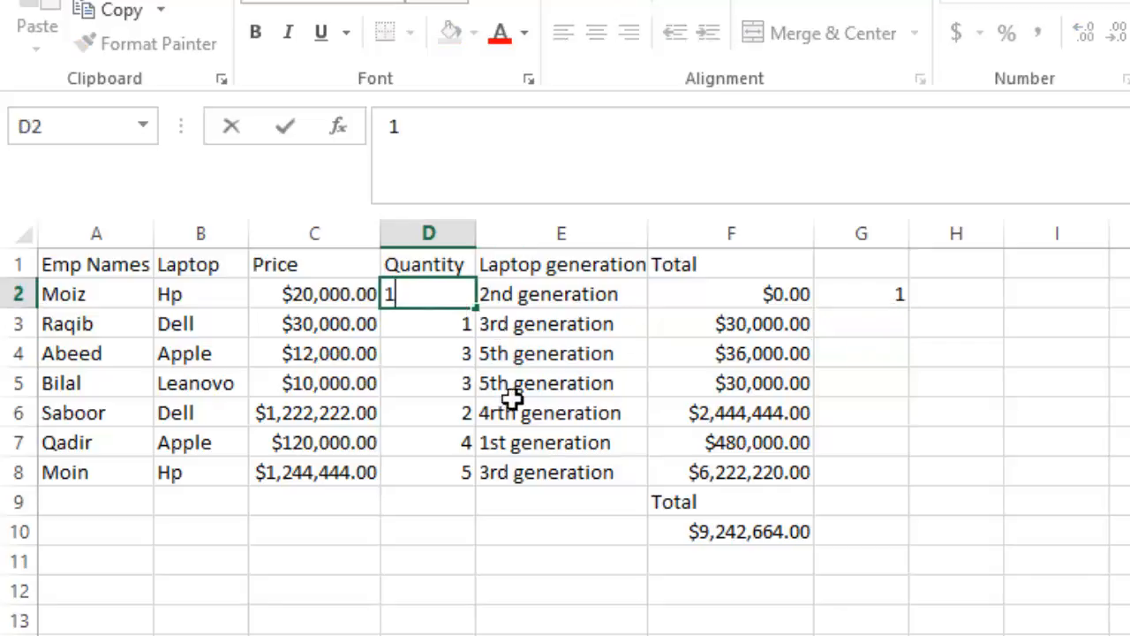
left_click(462, 565)
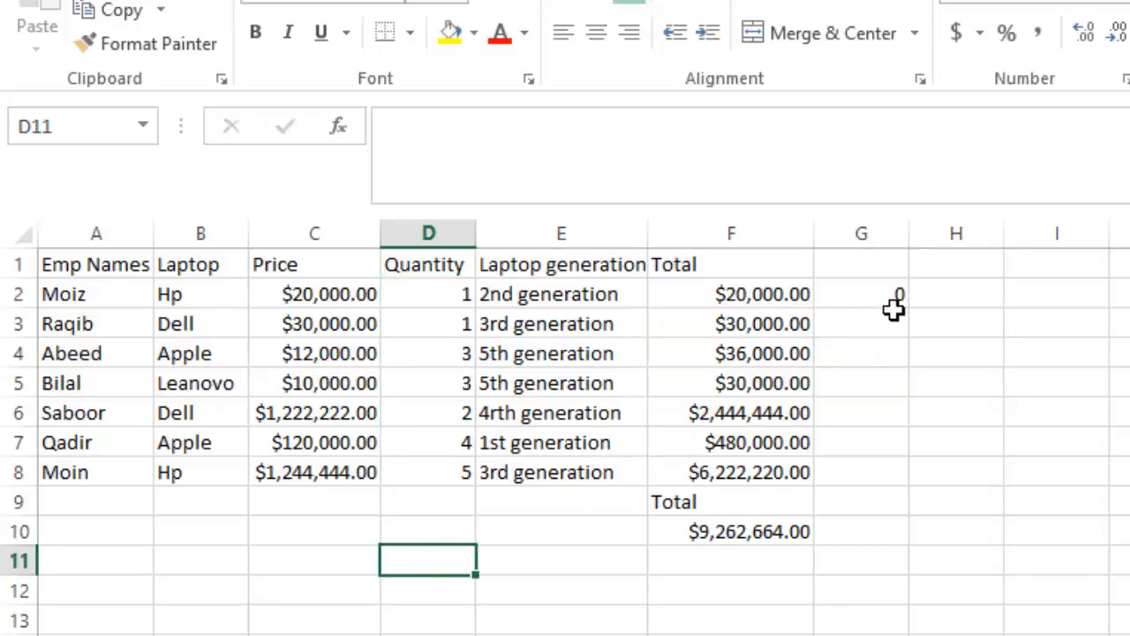
Enter the heading "Blank cell Counting" in G1 and widen column G to fit it
left_click(874, 274)
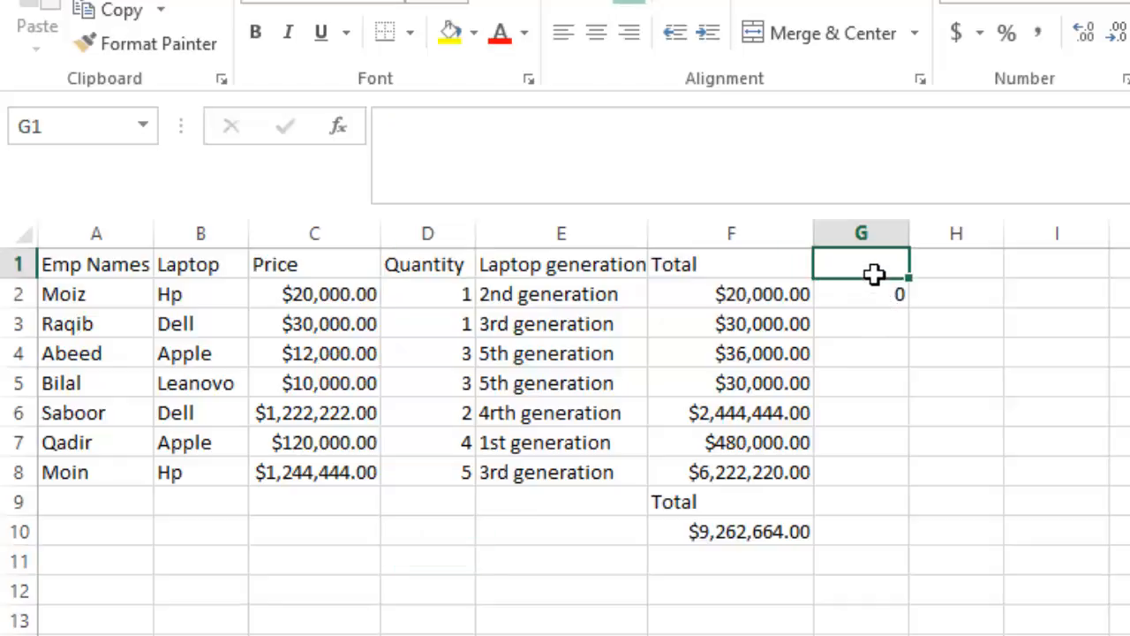
type("Blank")
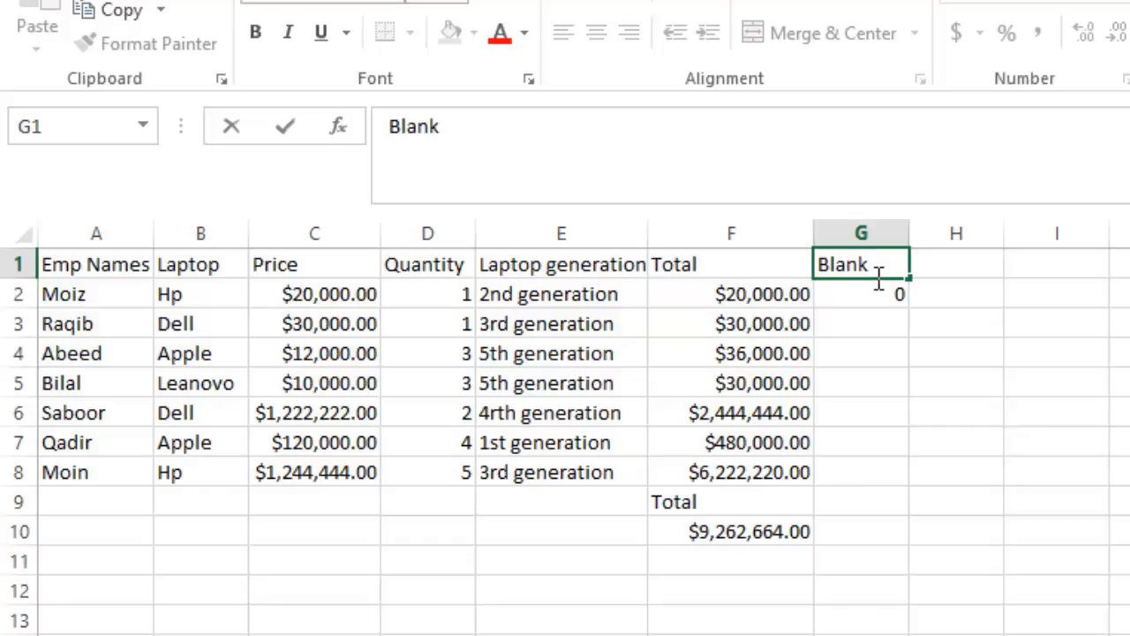
type(" cell Counting")
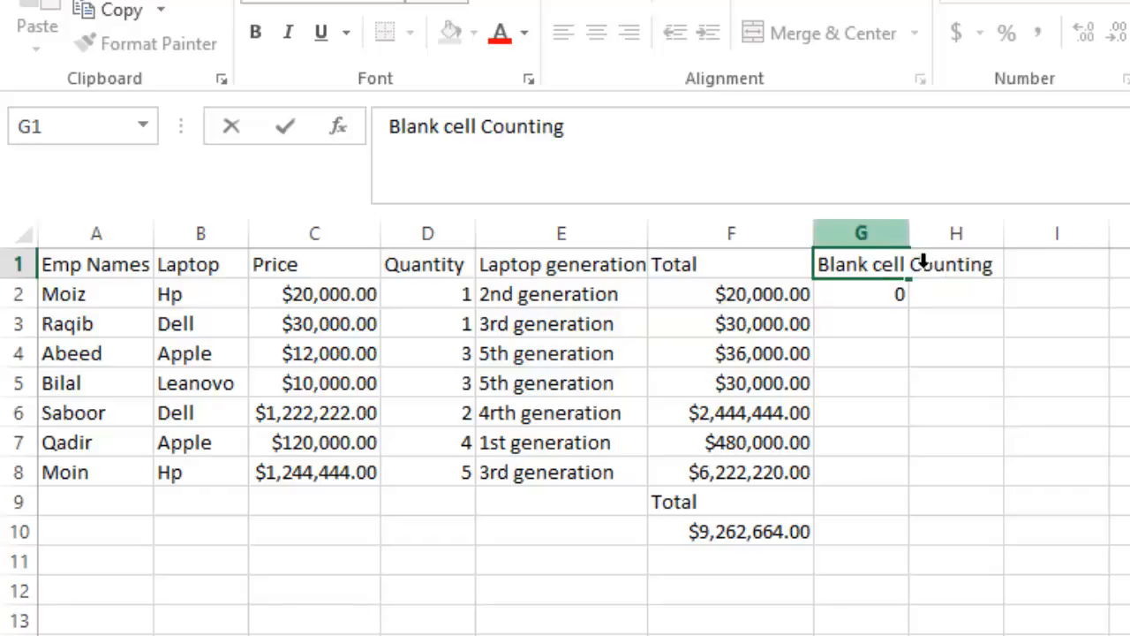
left_click(938, 387)
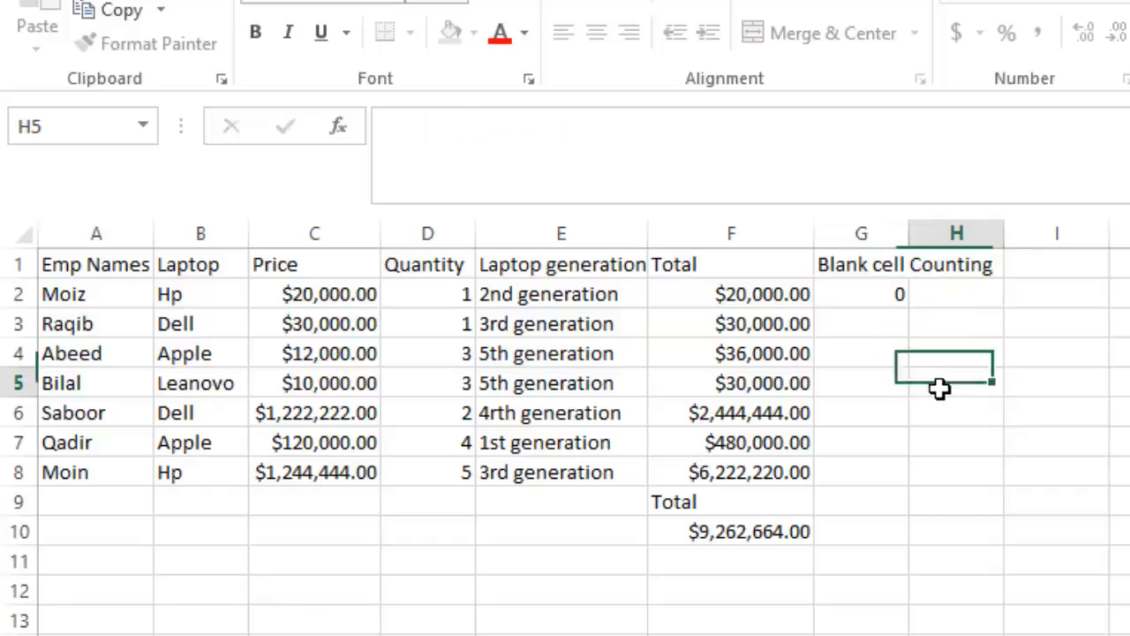
left_click(900, 238)
left_click_drag(919, 245, 1016, 244)
Copy the COUNTBLANK formula from G2 down through G8
left_click(960, 300)
left_click(961, 299)
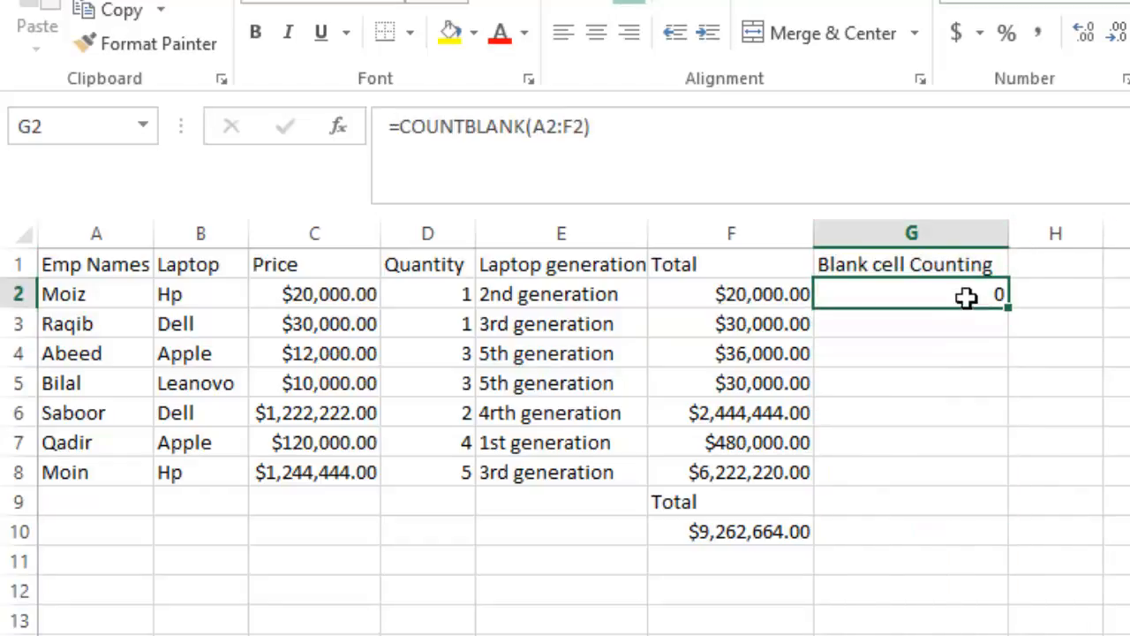
left_click_drag(1022, 325, 1009, 505)
left_click(1118, 412)
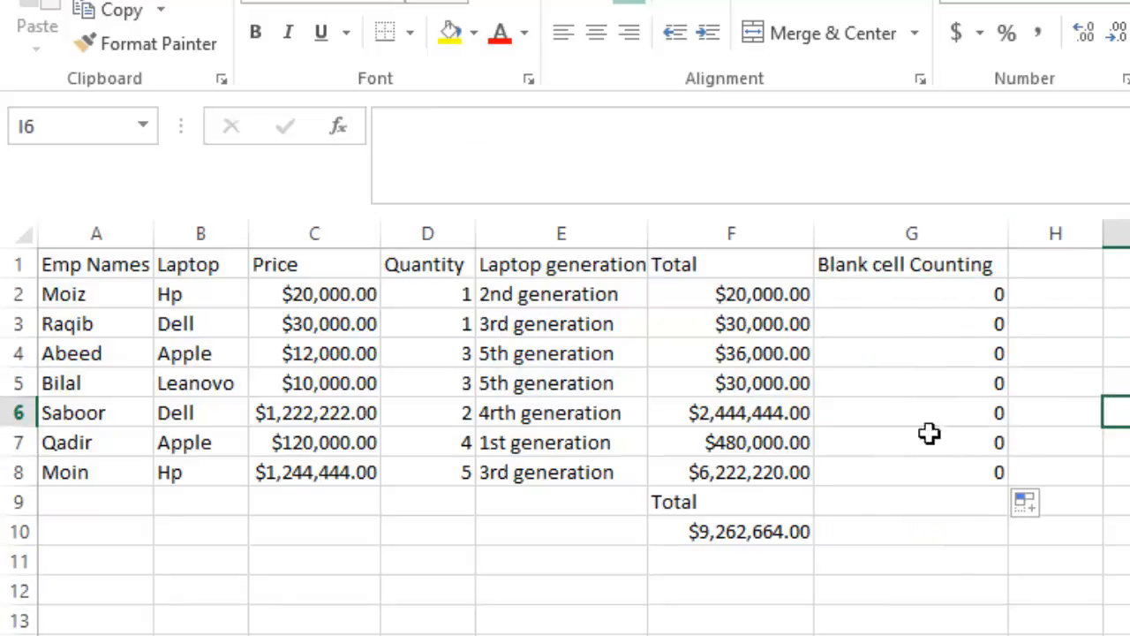
Clear the quantity in D6 to test the row's blank cell count
left_click(459, 415)
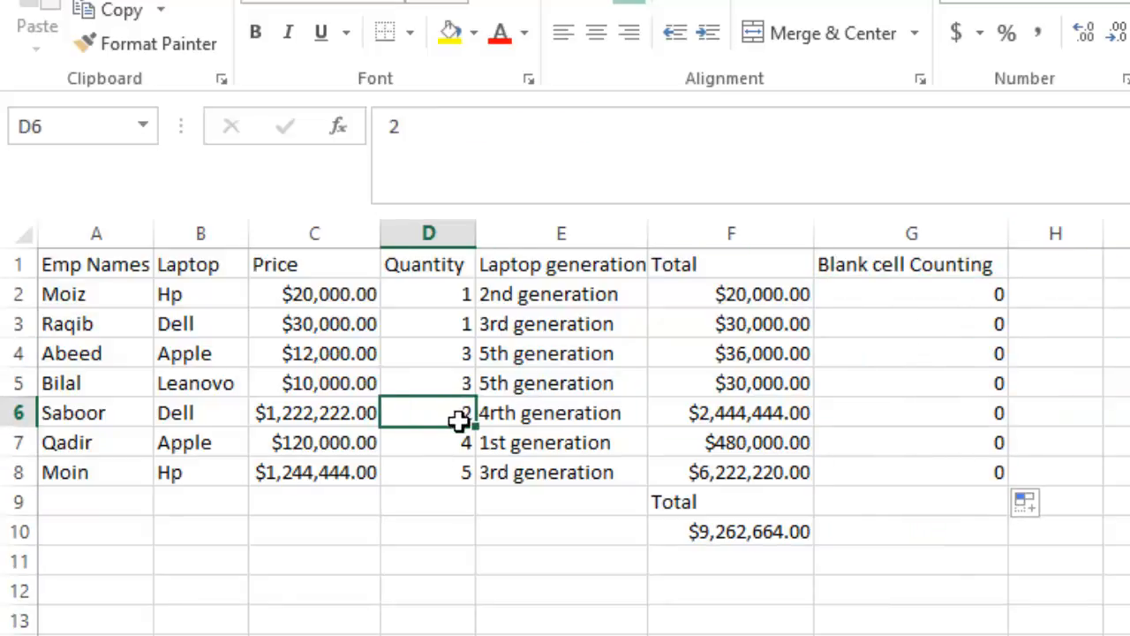
key("BackSpace")
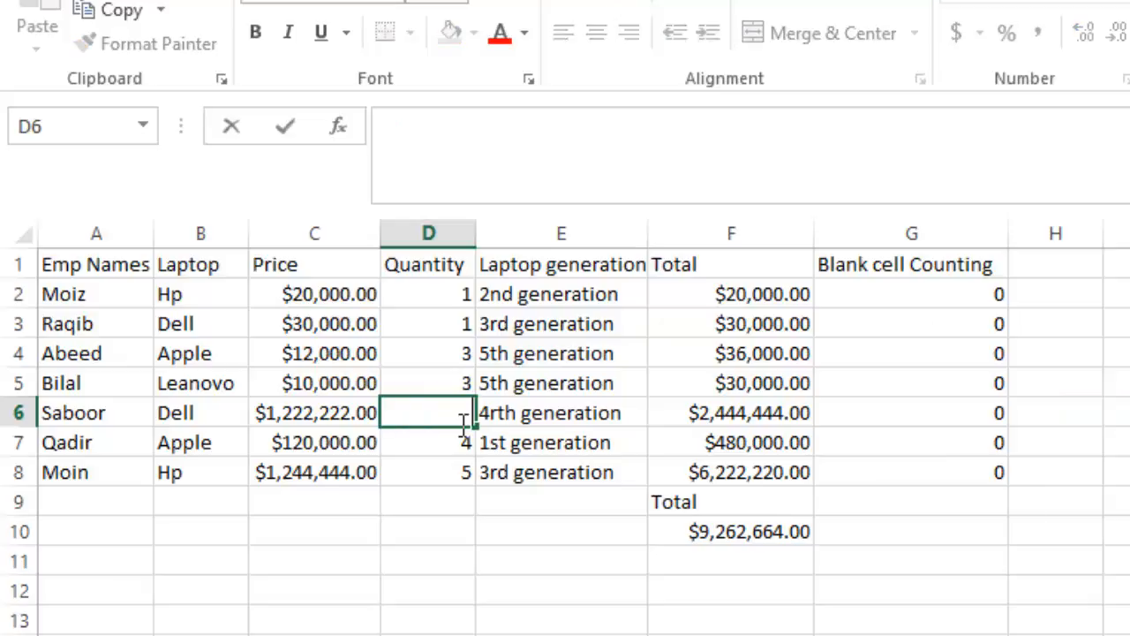
left_click(565, 635)
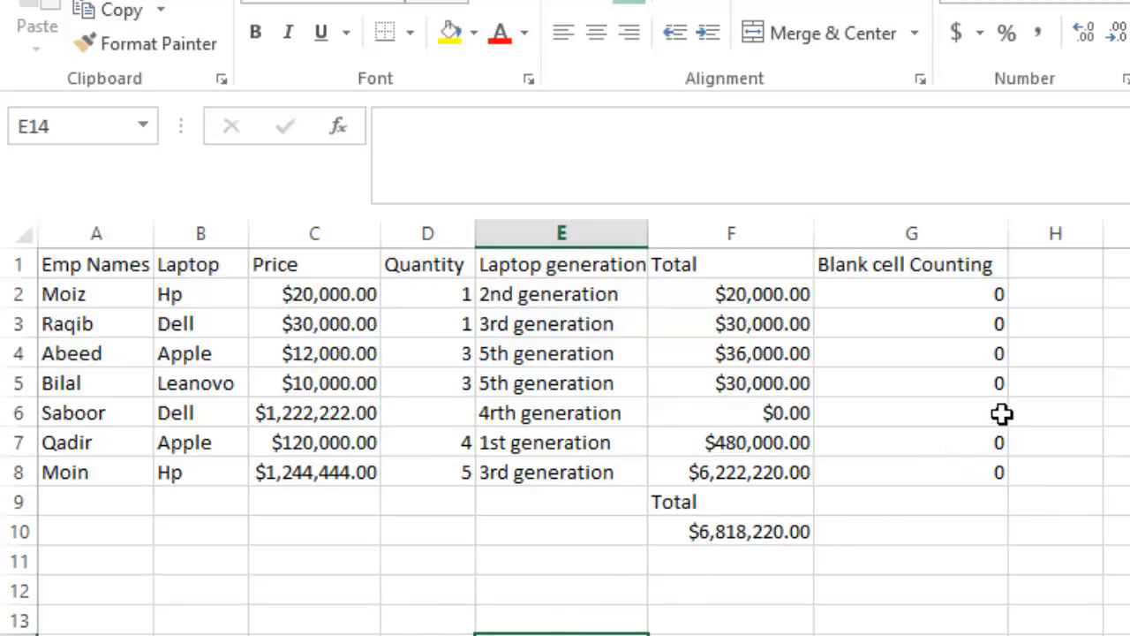
Set the quantity in cell D6 to 1
left_click(448, 415)
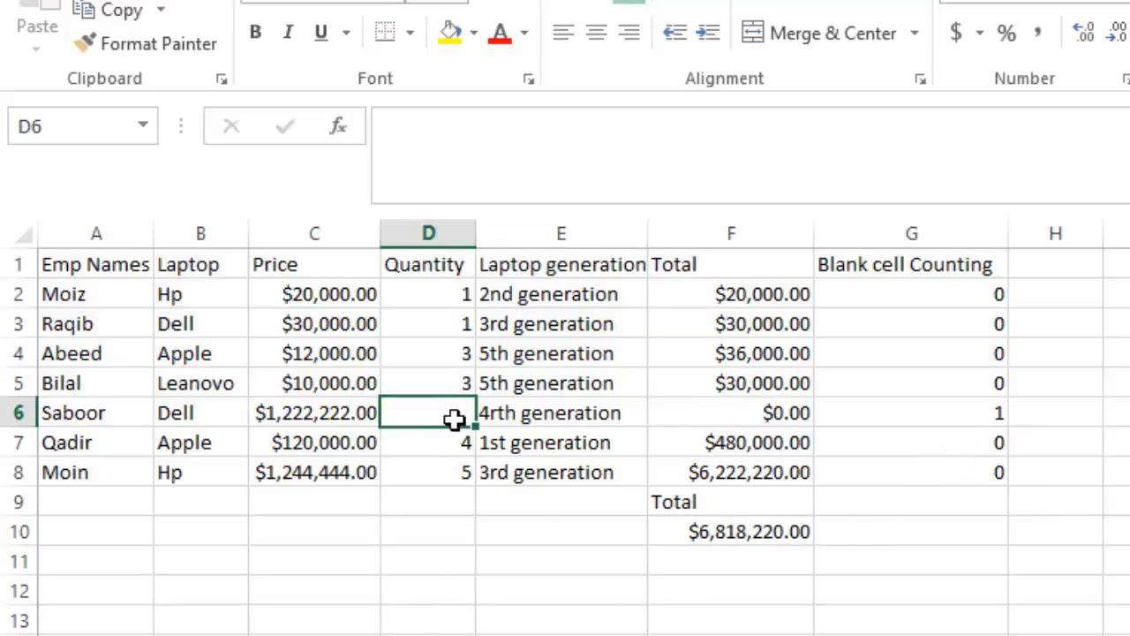
type("1")
left_click_drag(481, 600, 500, 615)
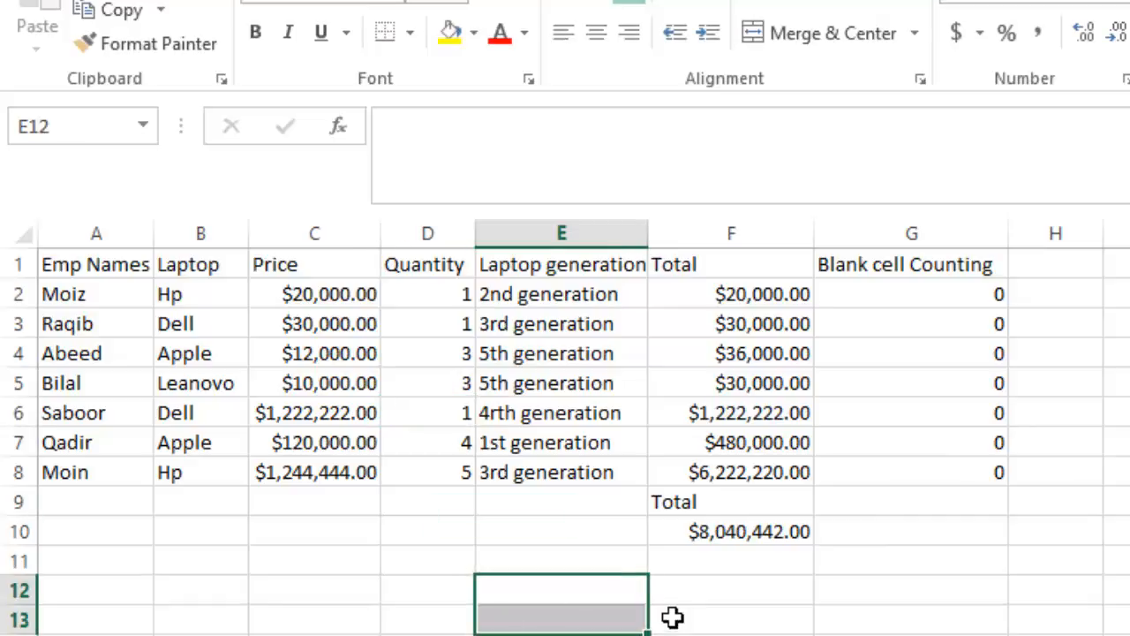
left_click(911, 635)
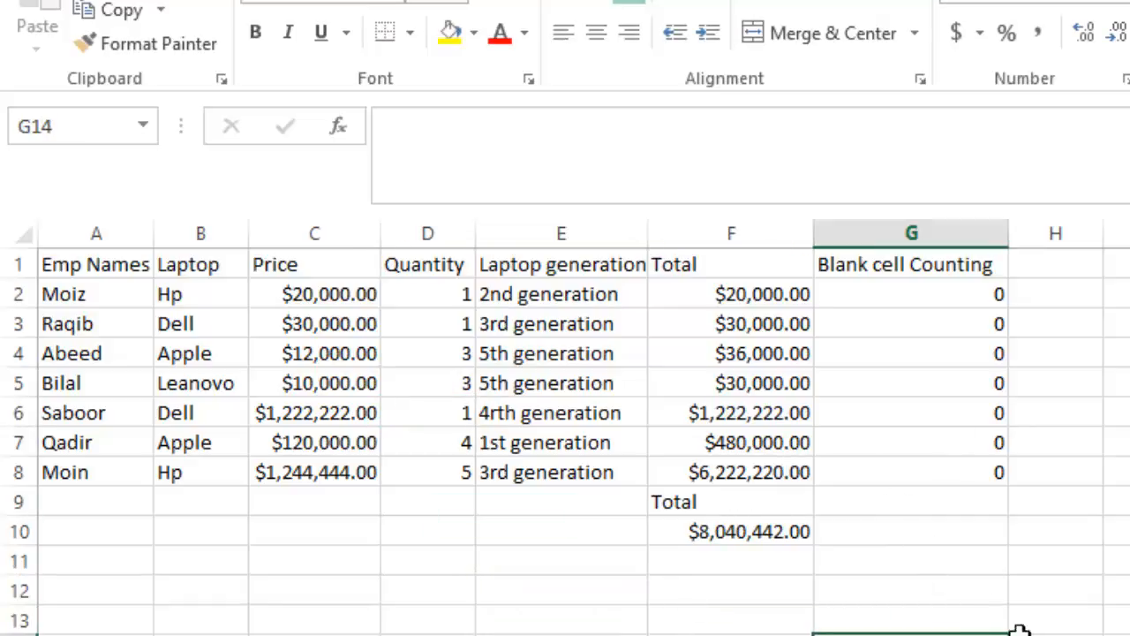
Enter the heading "Avergae" in cell H1
left_click(1067, 264)
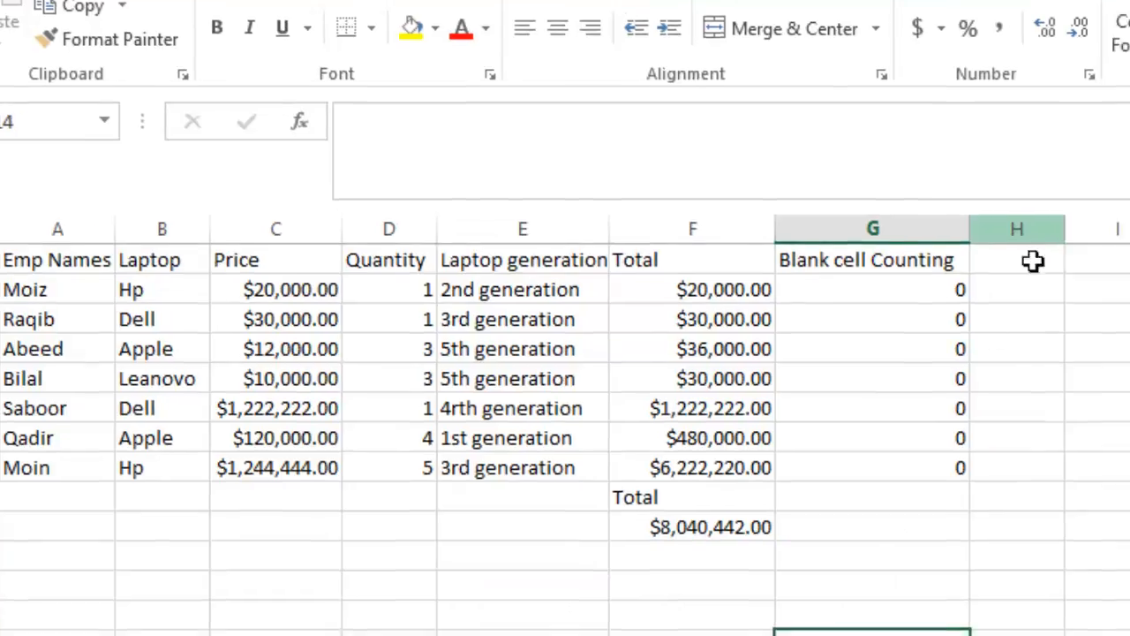
type("Averga")
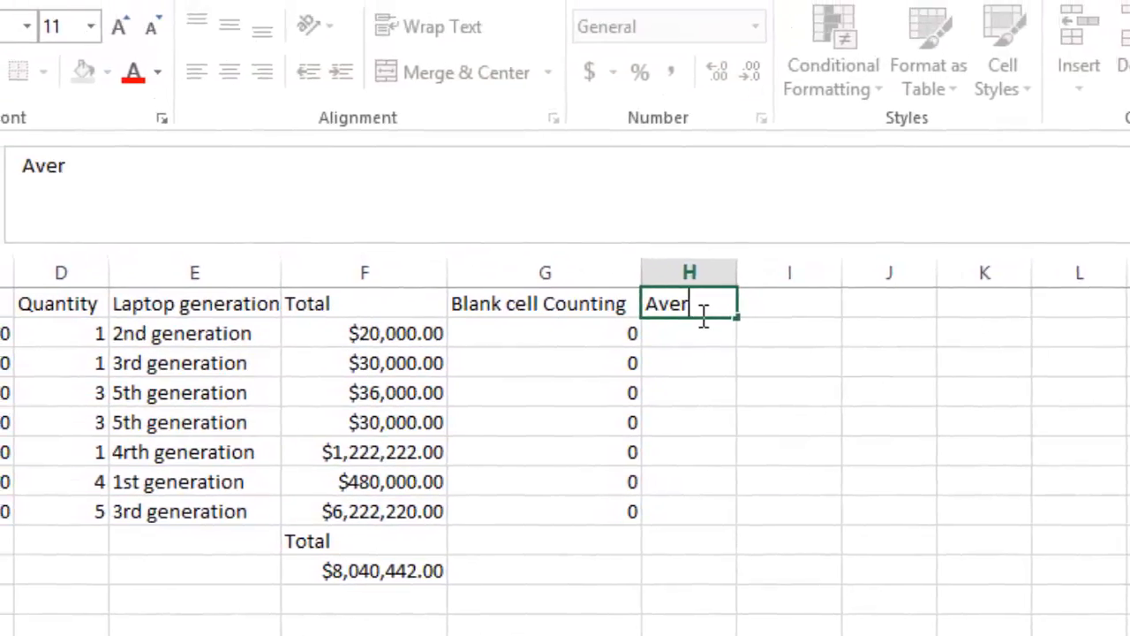
type("e")
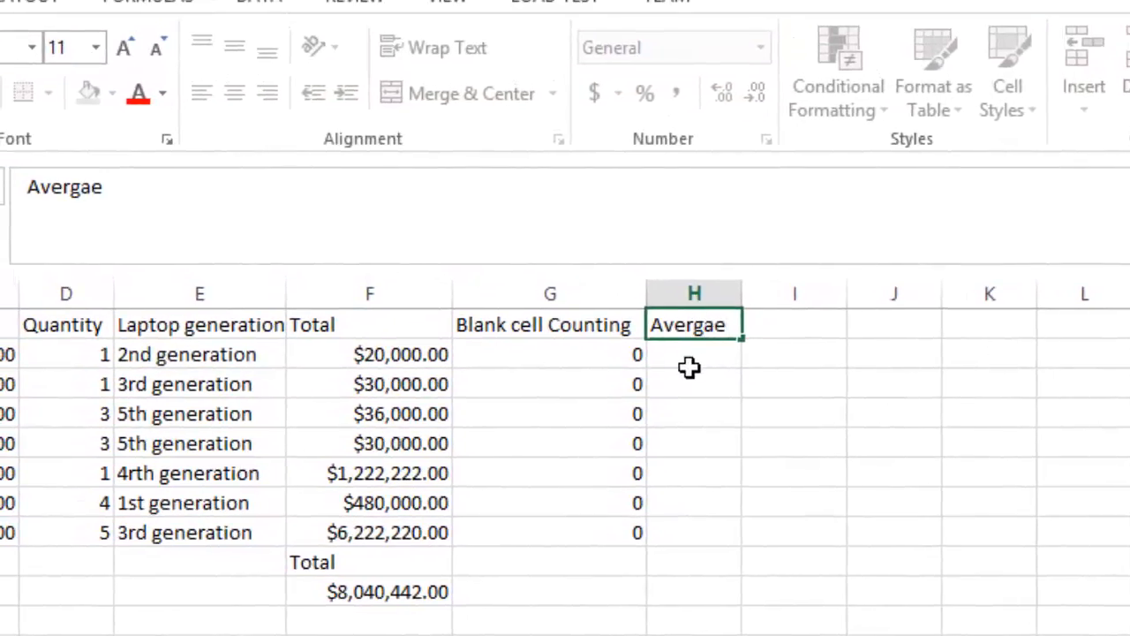
key("Return")
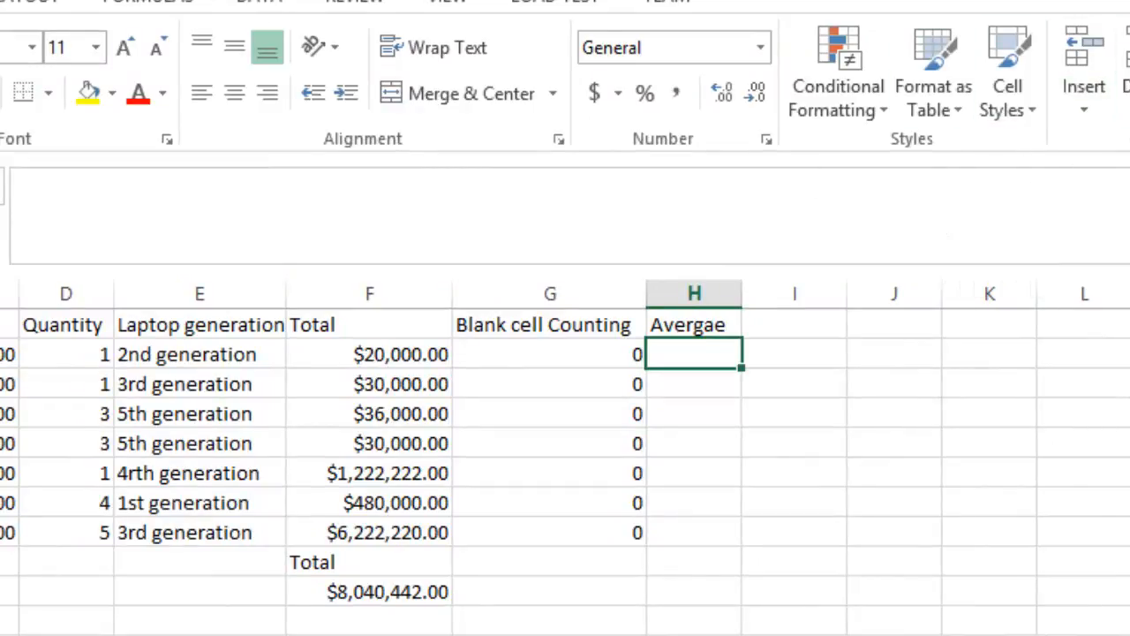
Insert an AVERAGE function in H2 and set its range to C2:F2
left_click(1039, 39)
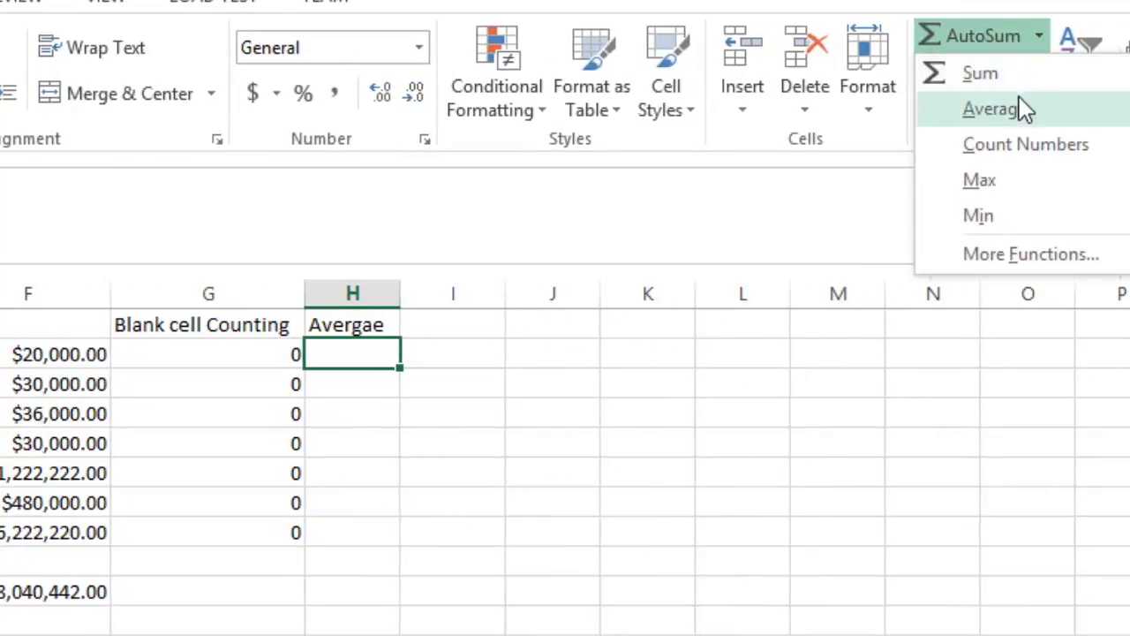
left_click(1021, 108)
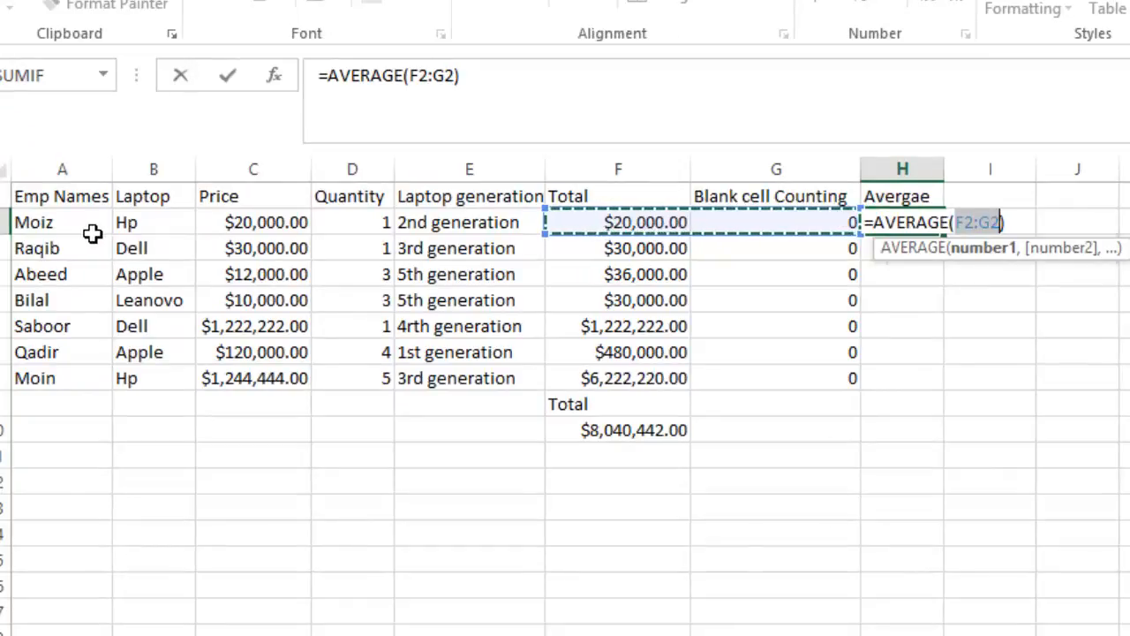
left_click(273, 235)
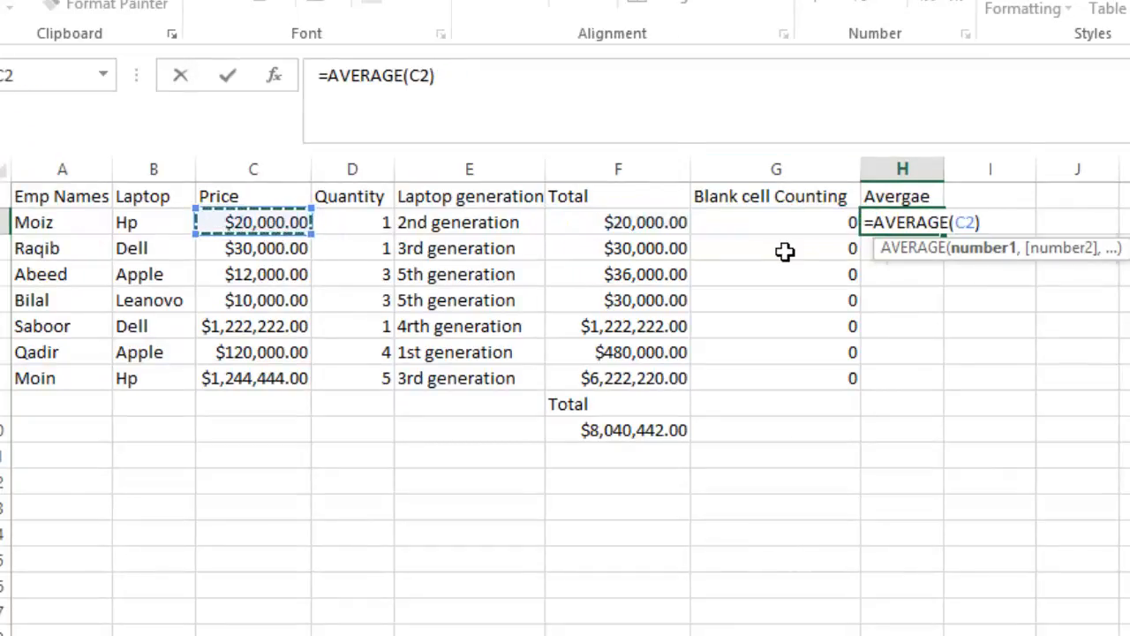
type(":C2")
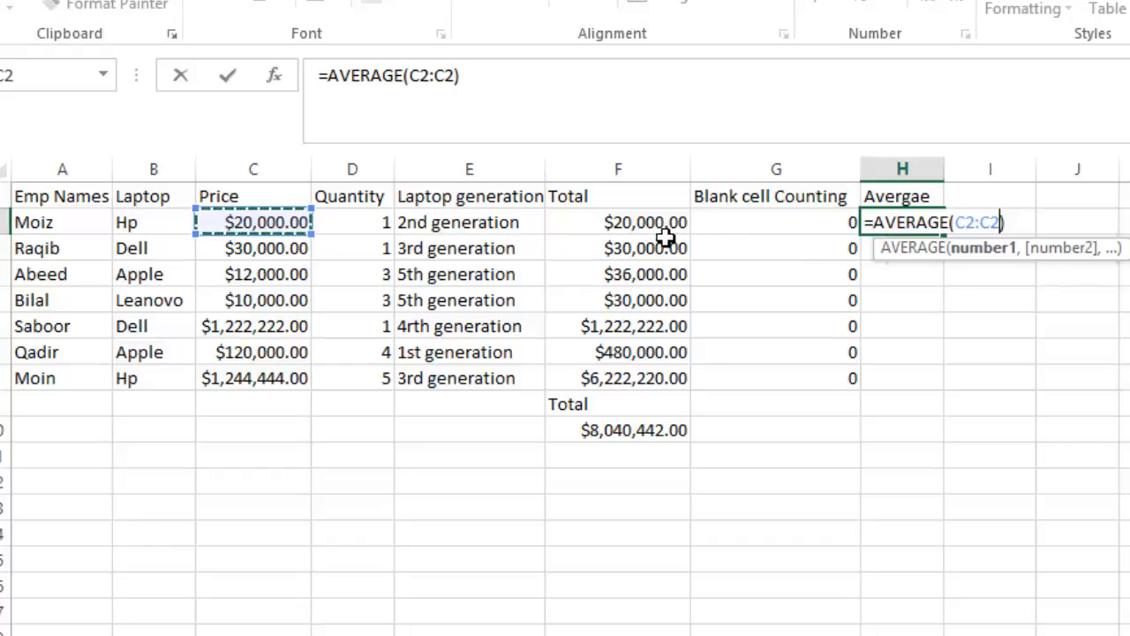
key("BackSpace")
key("BackSpace")
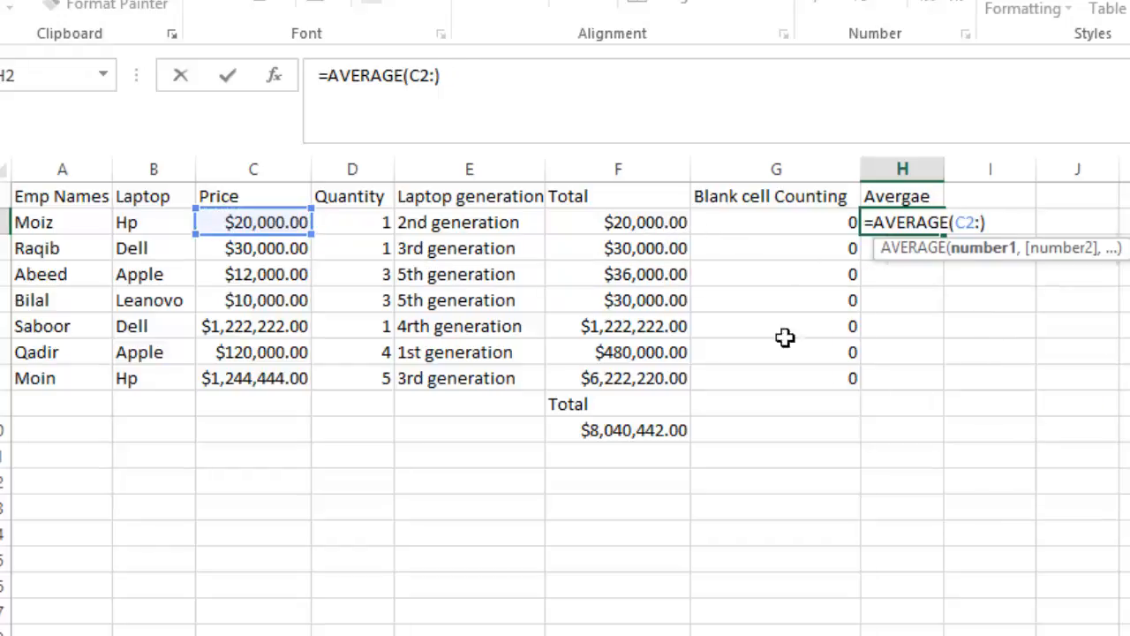
left_click(654, 231)
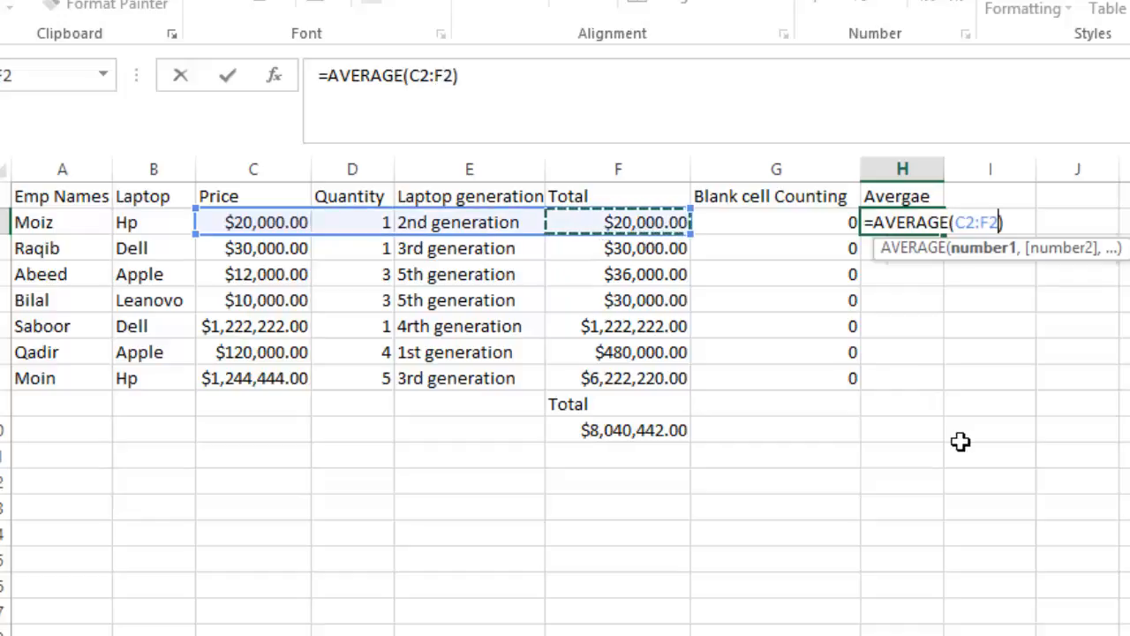
left_click(1087, 355)
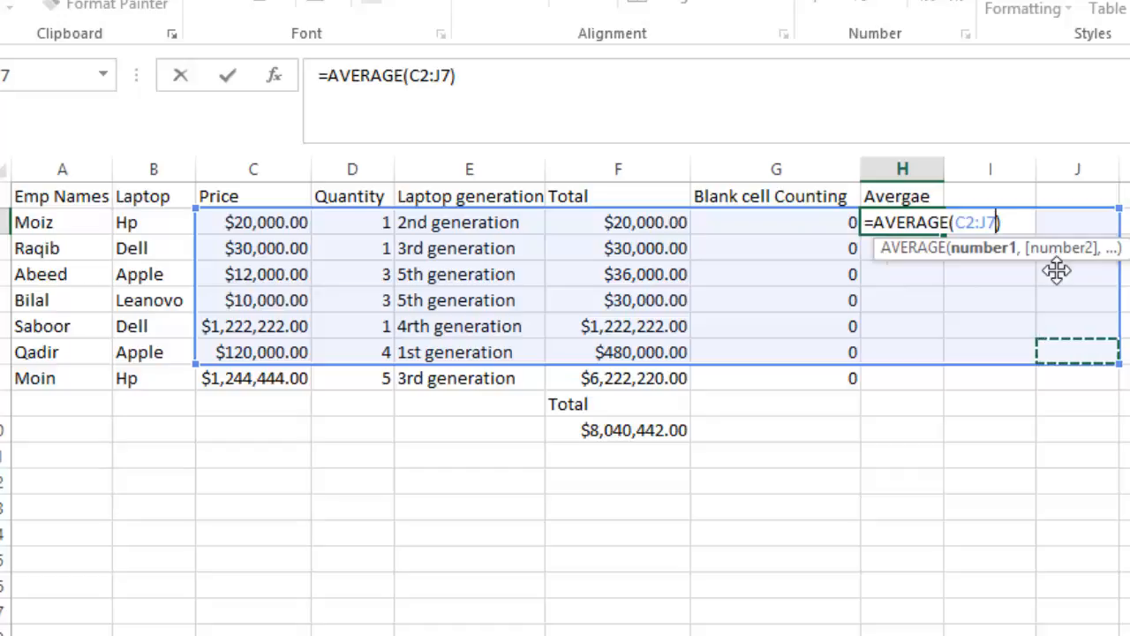
key("BackSpace")
key("BackSpace")
left_click(610, 232)
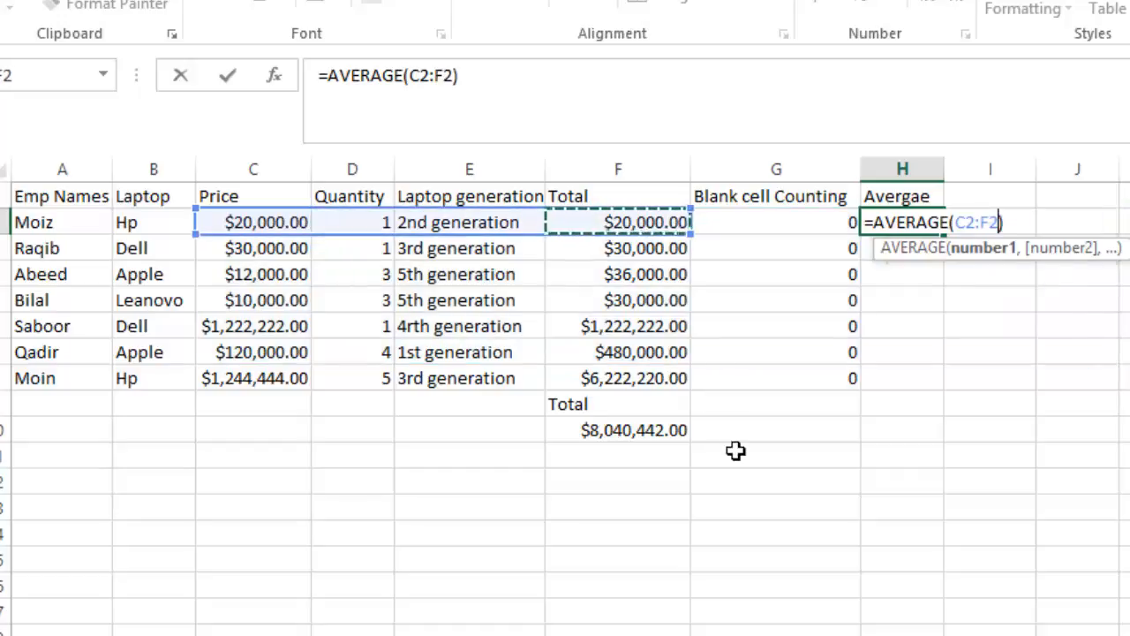
left_click(946, 479)
left_click(658, 232)
key("Right")
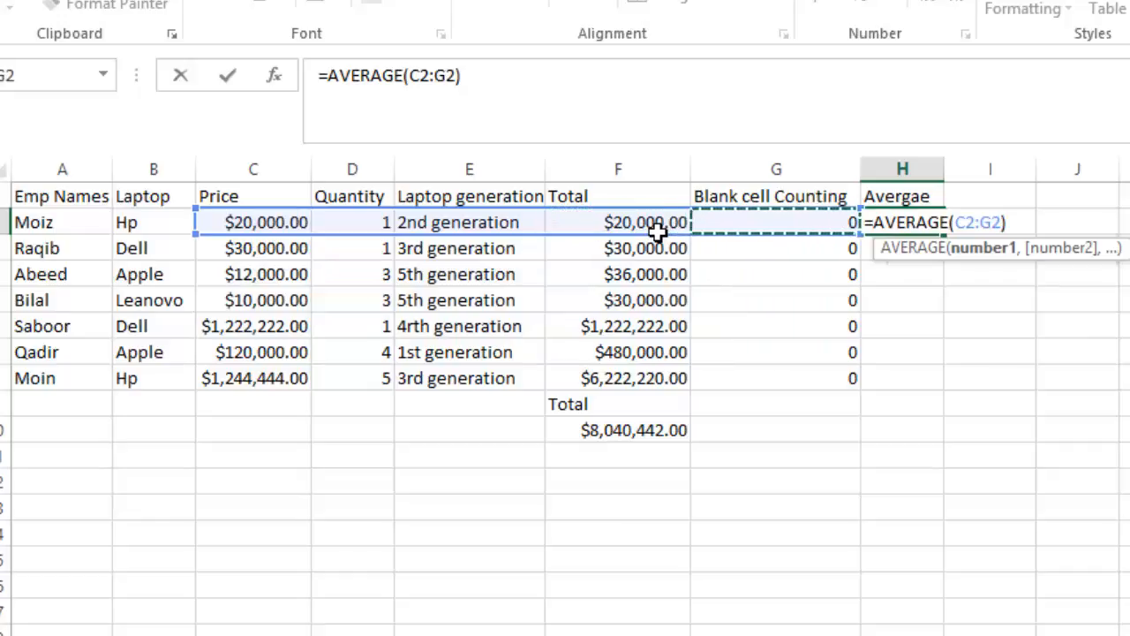
key("Left")
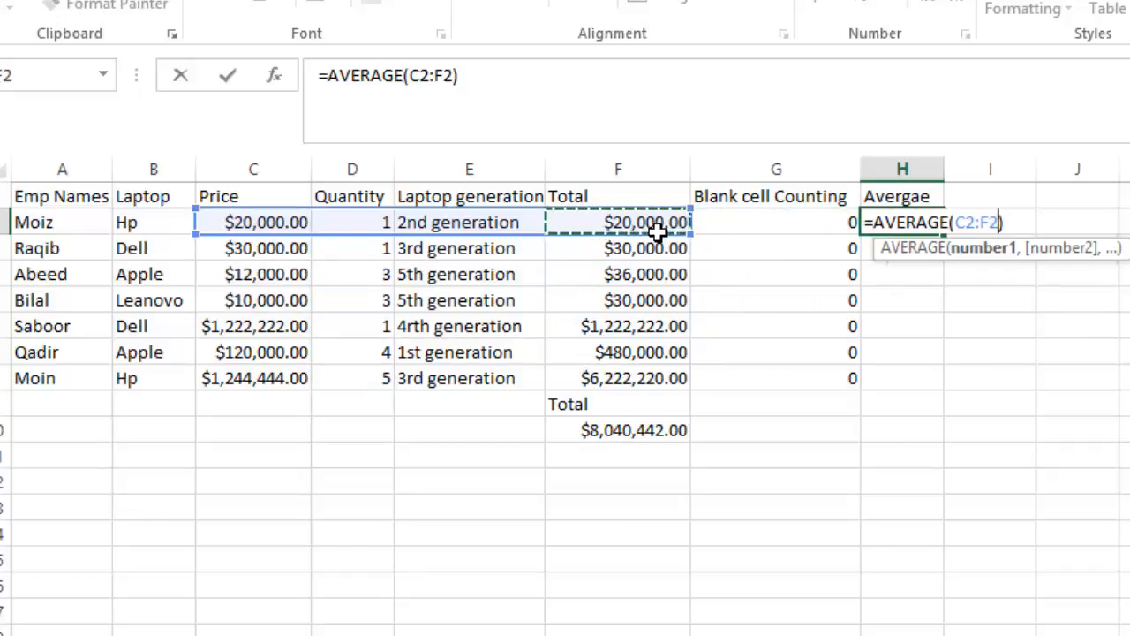
Commit =AVERAGE(C2:F2) in H2 and copy the formula down through H8
left_click(1018, 231)
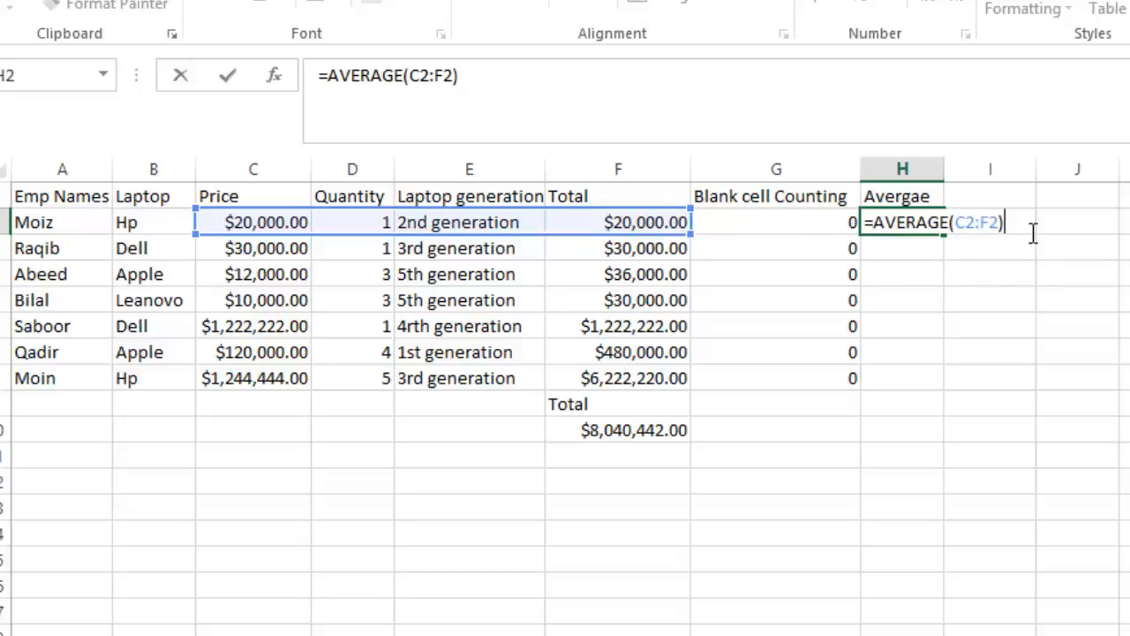
key("Return")
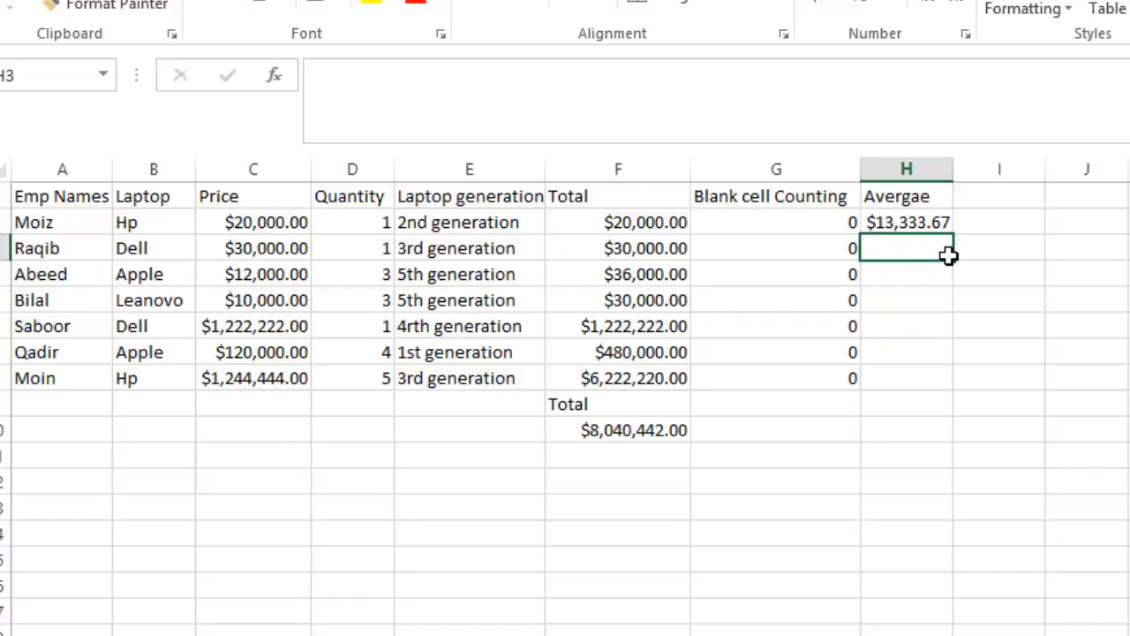
left_click(956, 223)
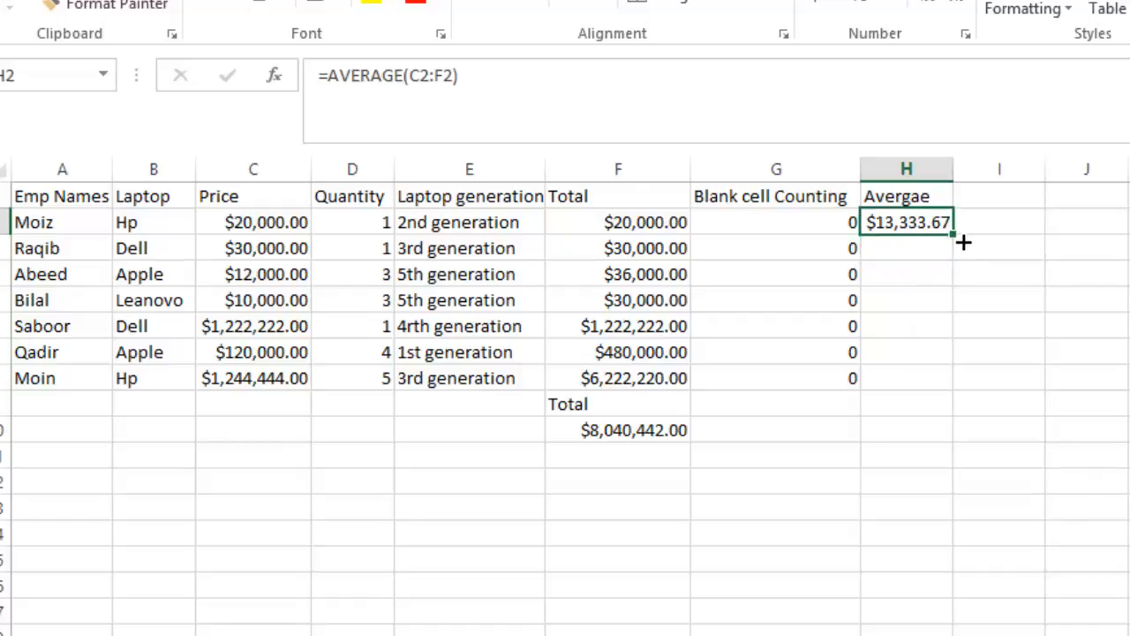
left_click_drag(968, 270, 969, 402)
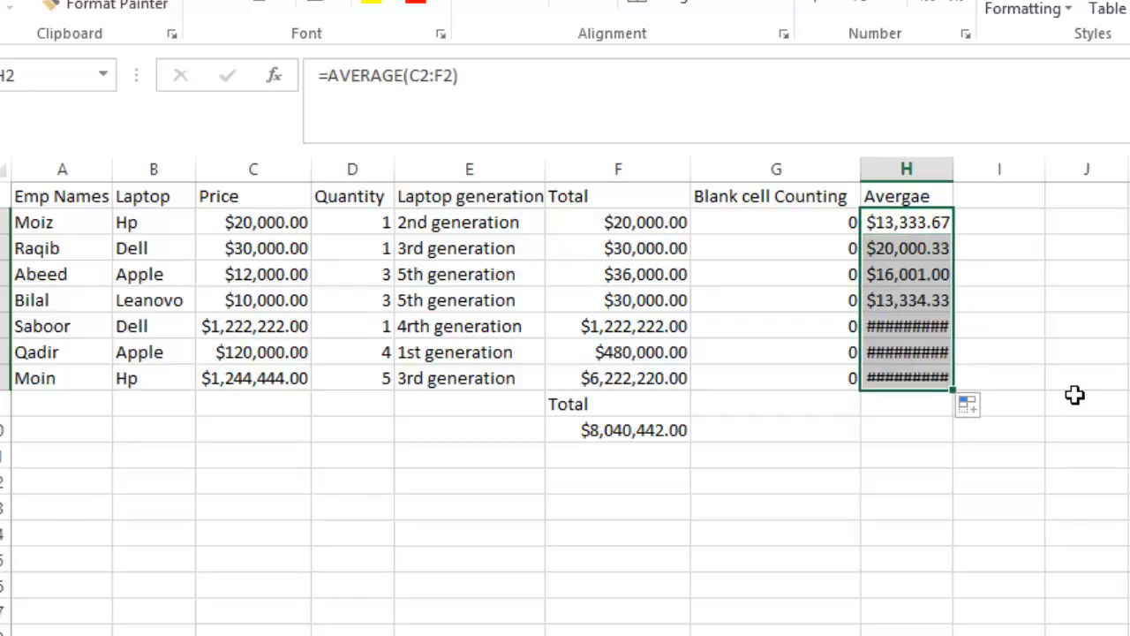
Widen column H so all averages fit, and select the empty heading cell I1
left_click_drag(954, 169, 1013, 182)
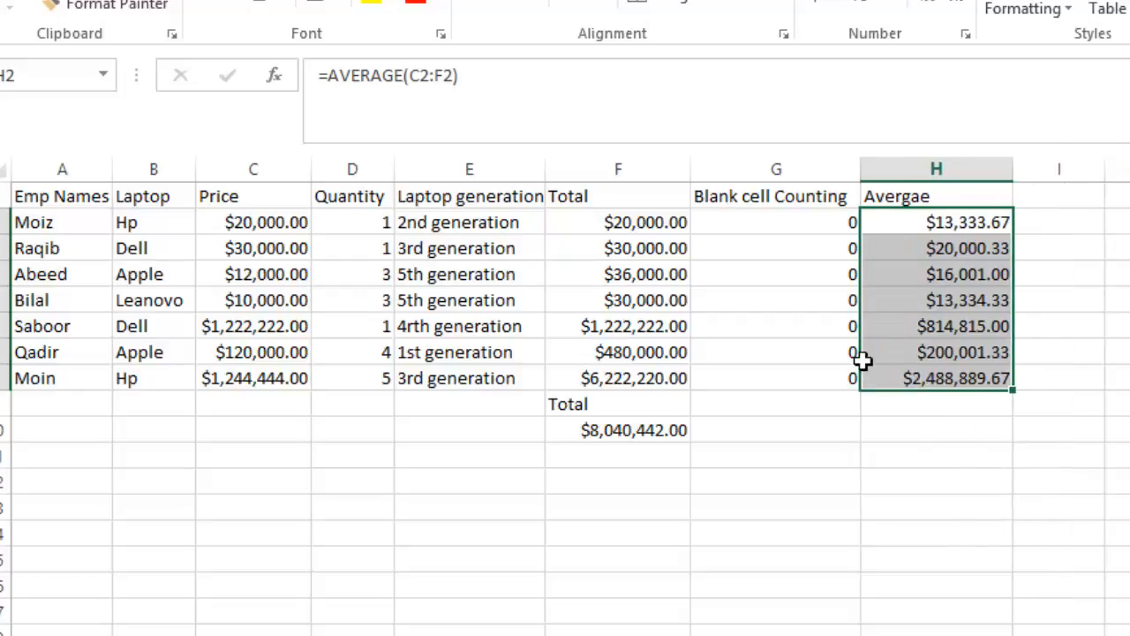
left_click(927, 452)
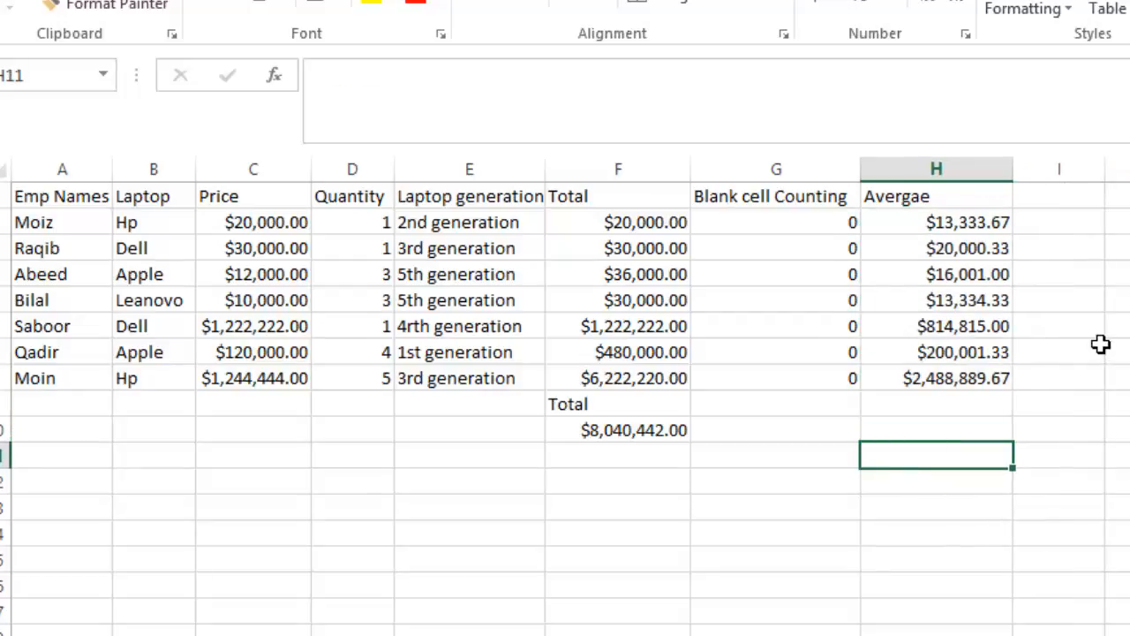
left_click(1059, 219)
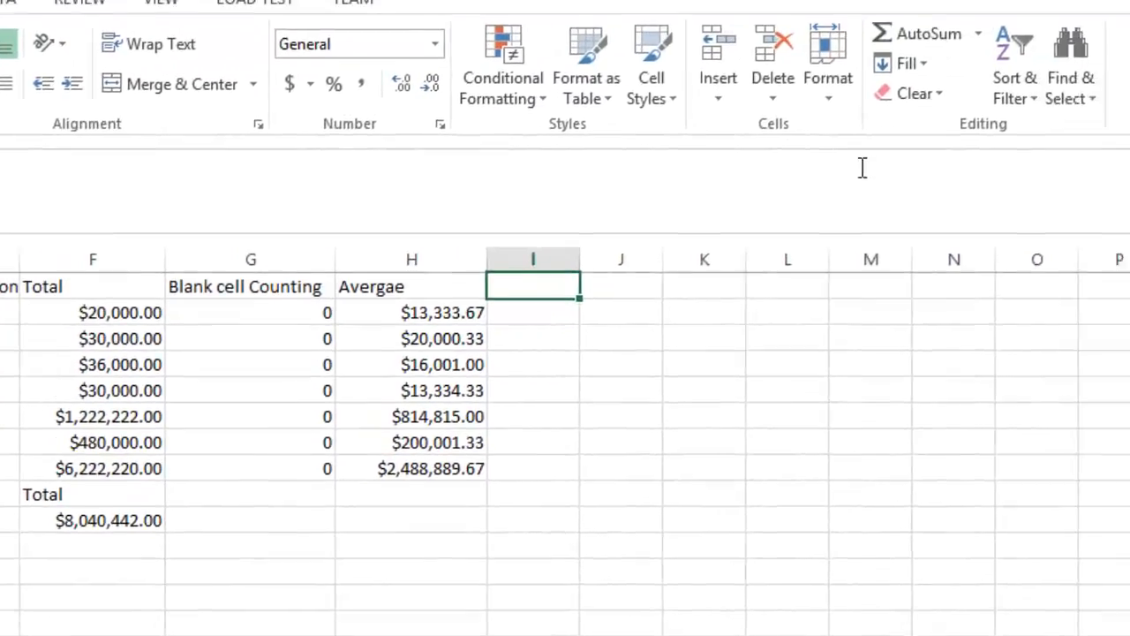
left_click(940, 44)
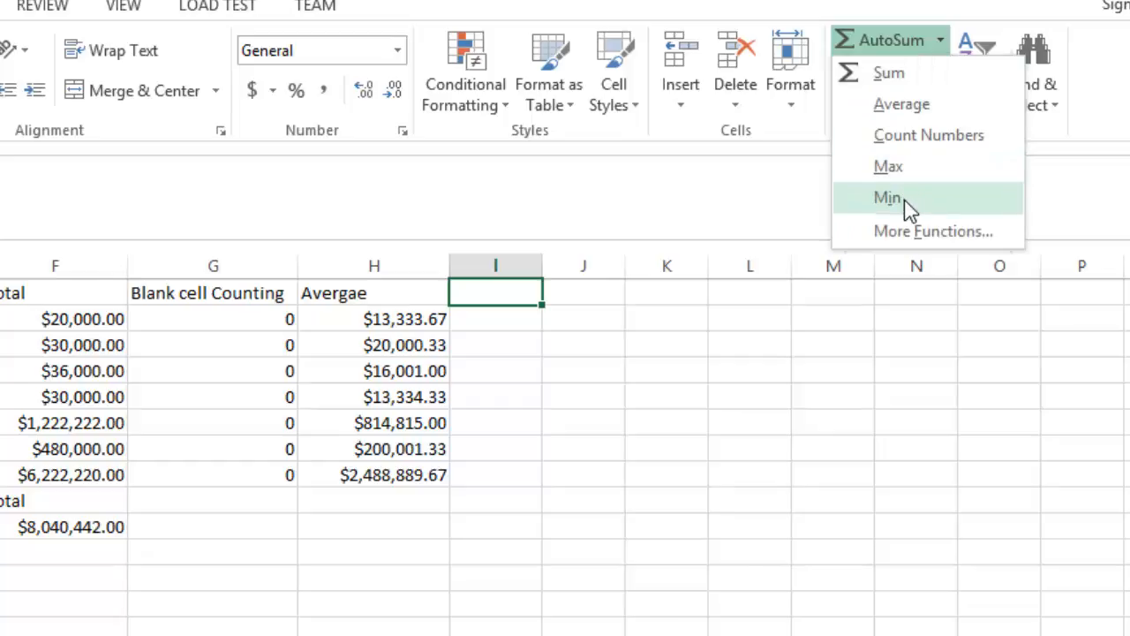
left_click(909, 137)
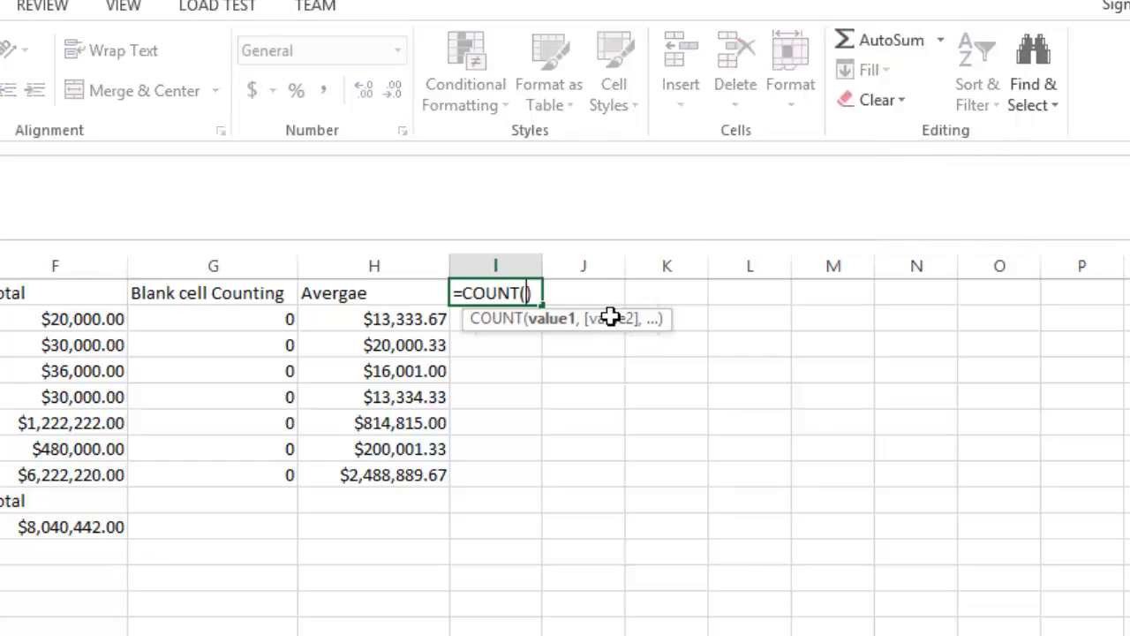
left_click_drag(541, 300, 465, 309)
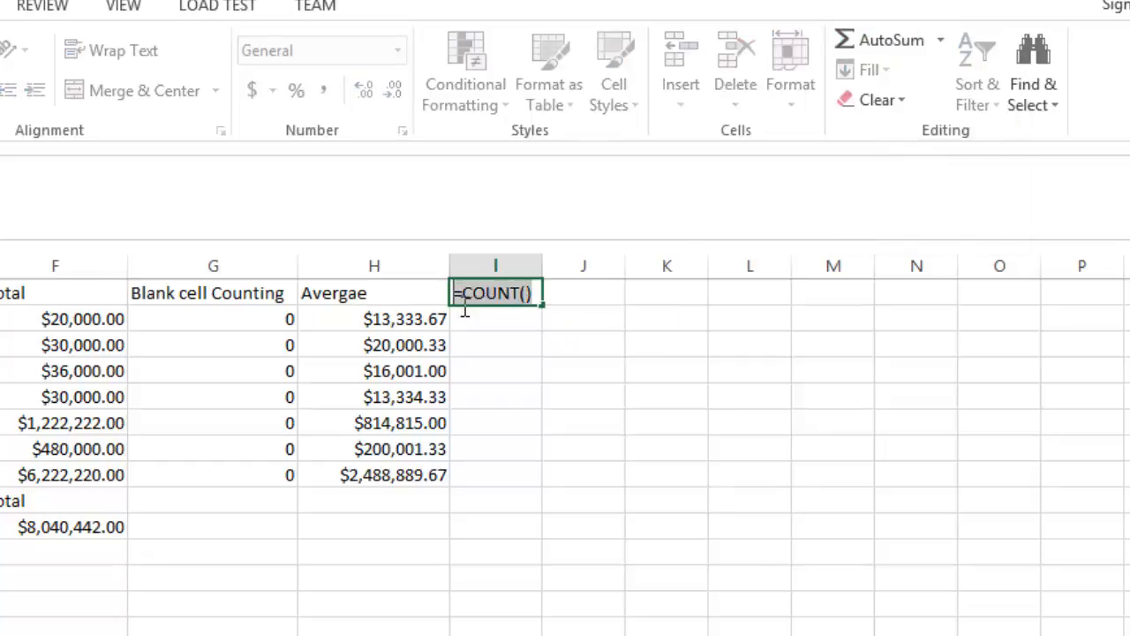
key("BackSpace")
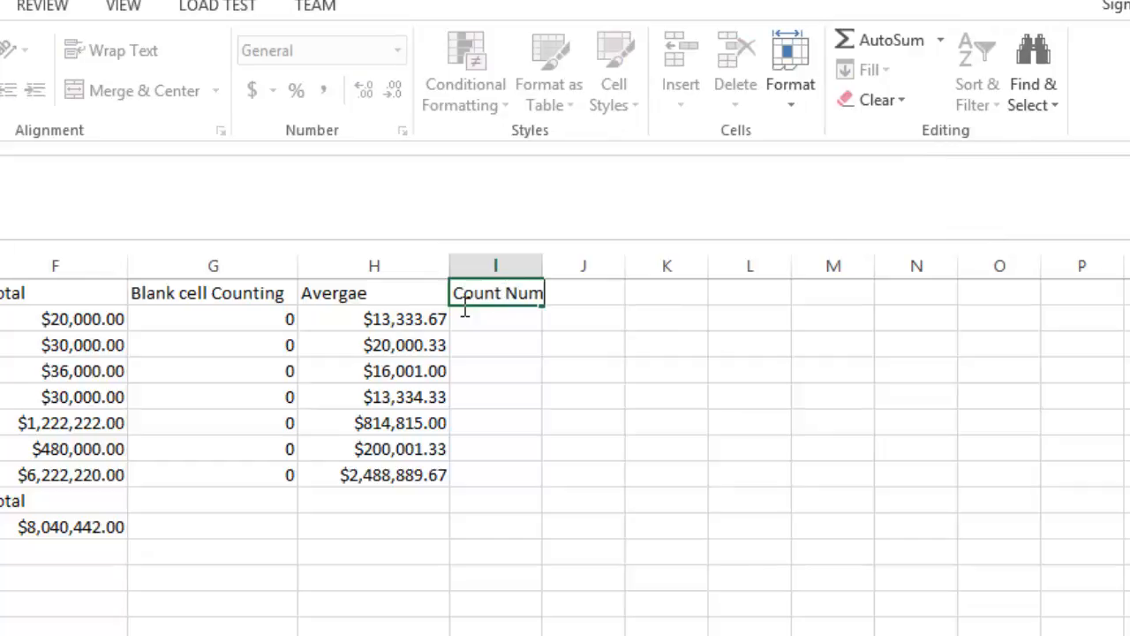
Enter the heading "Count Number" in cell I1 and widen column I to fit it
type("Count Number")
left_click(492, 335)
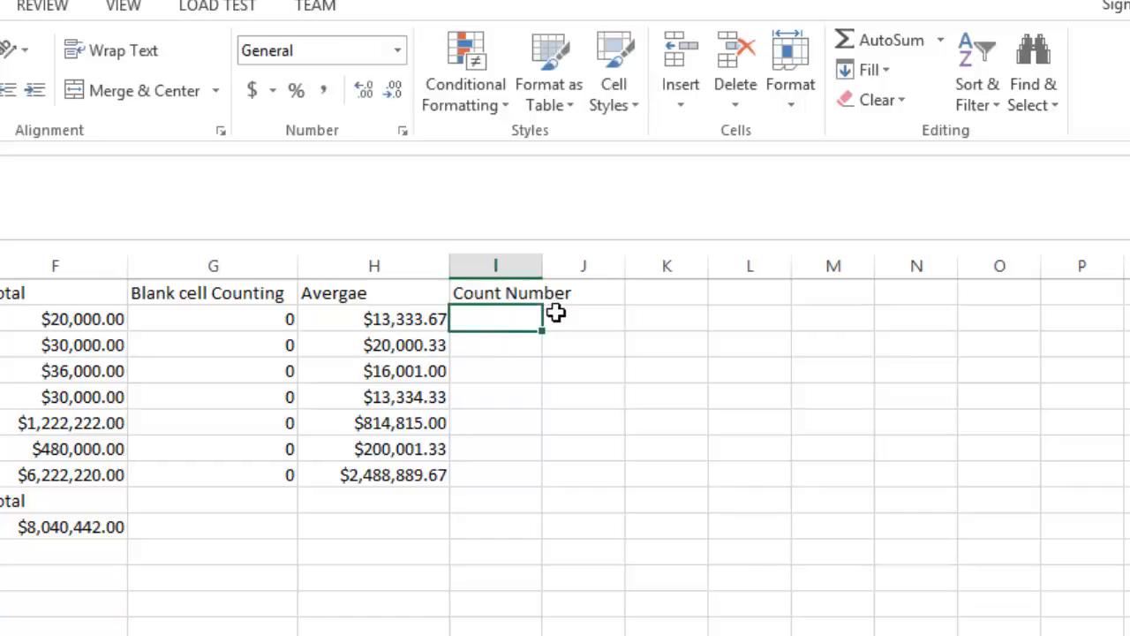
left_click_drag(556, 272, 576, 271)
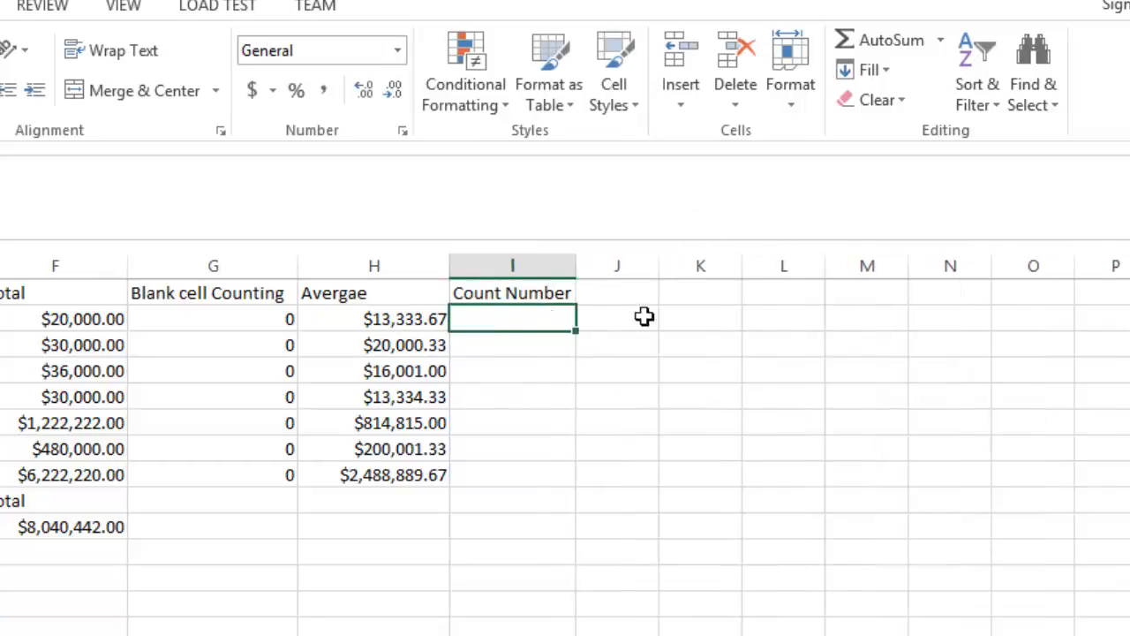
Insert a COUNT function in I2 over the range A2:H2 and commit it
left_click(939, 41)
left_click(914, 130)
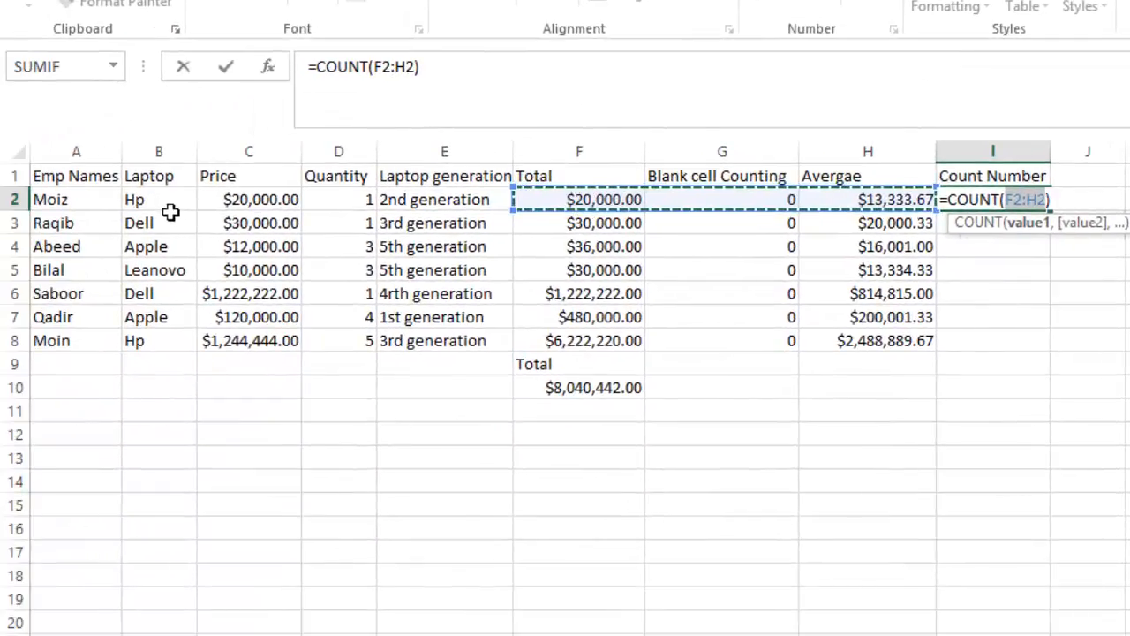
left_click_drag(86, 206, 870, 203)
key("Return")
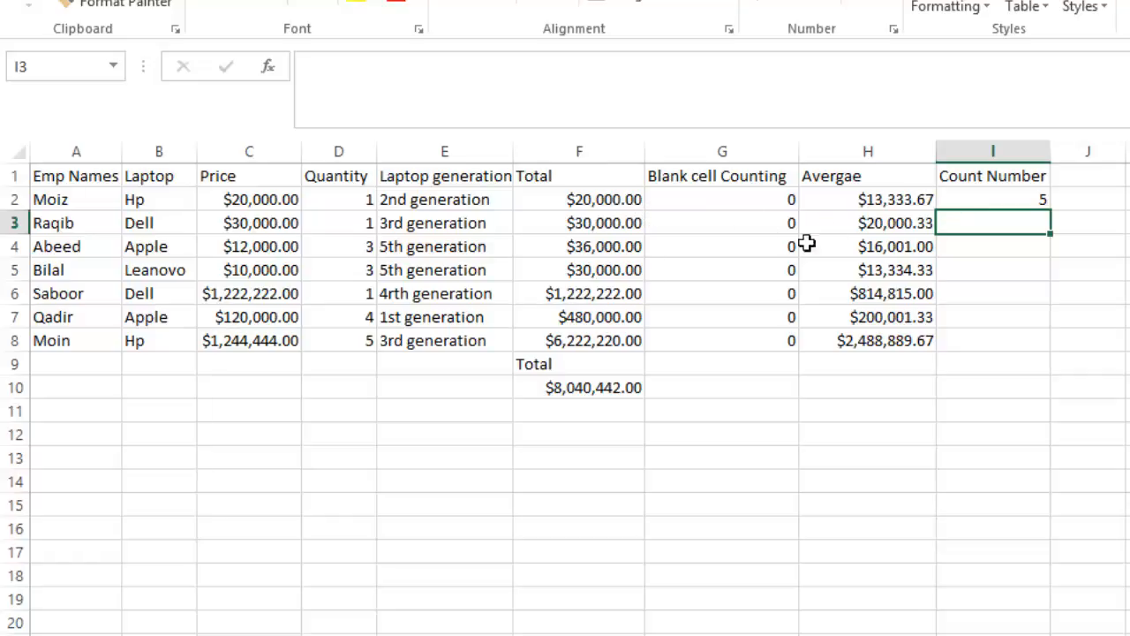
Review the numeric cells in row 2 and copy the COUNT formula from I2 down through I8
left_click(261, 202)
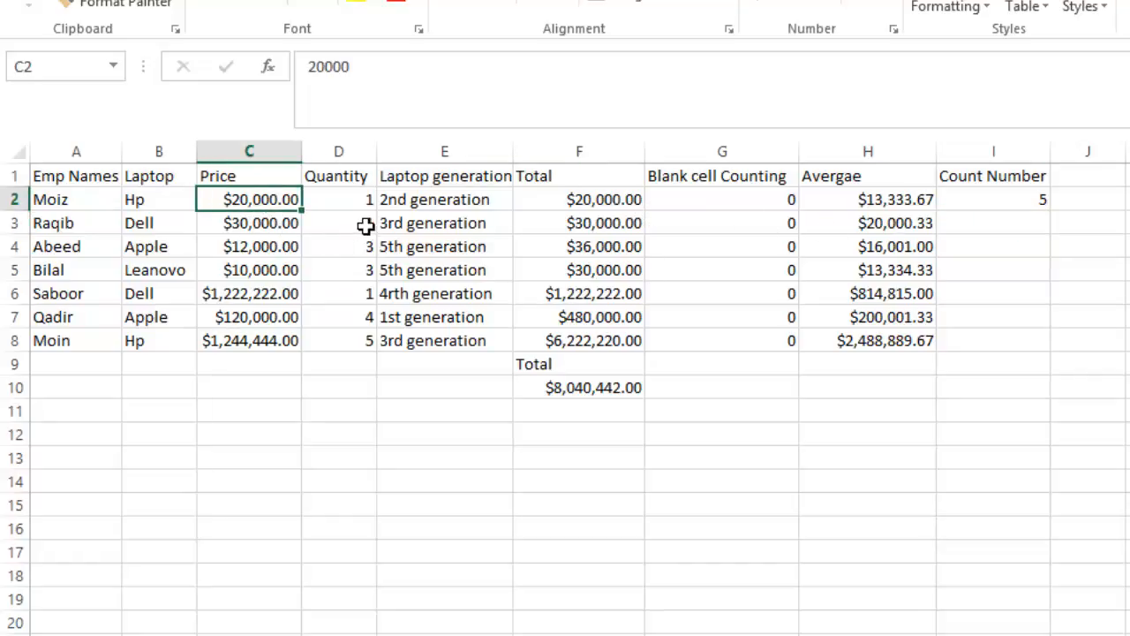
key("Right")
key("Right")
key("Right")
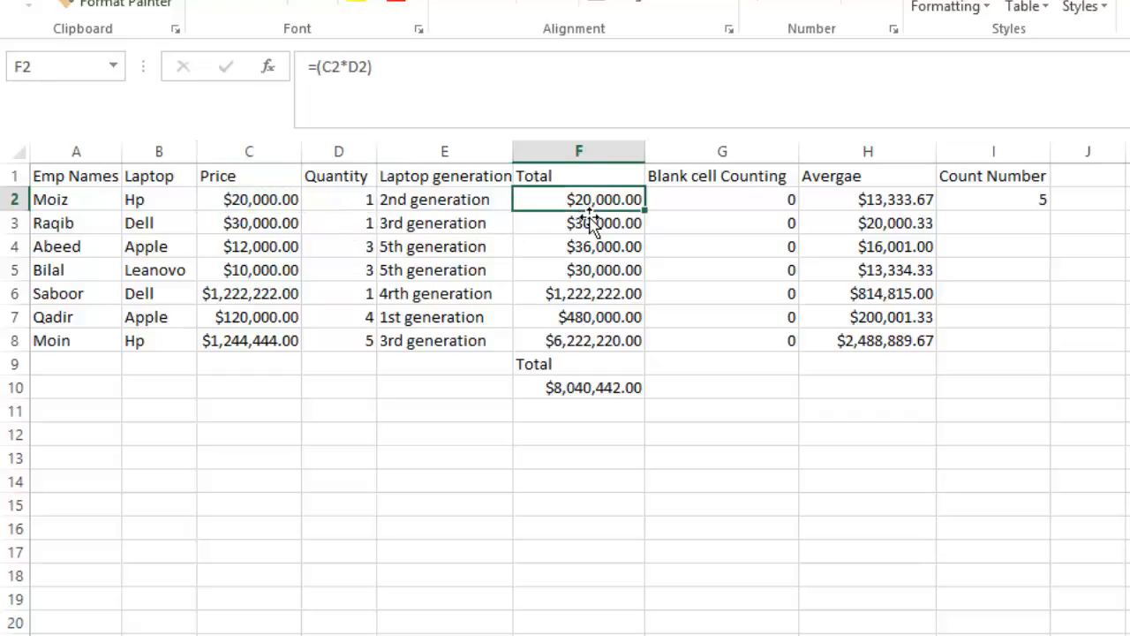
key("Right")
left_click(905, 220)
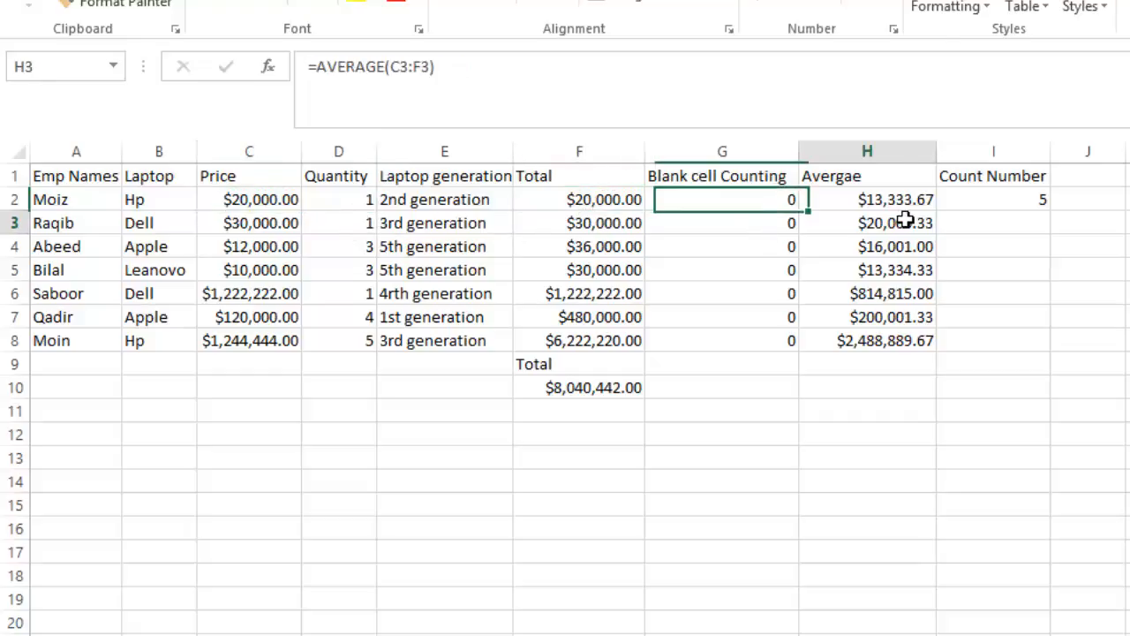
left_click(1004, 209)
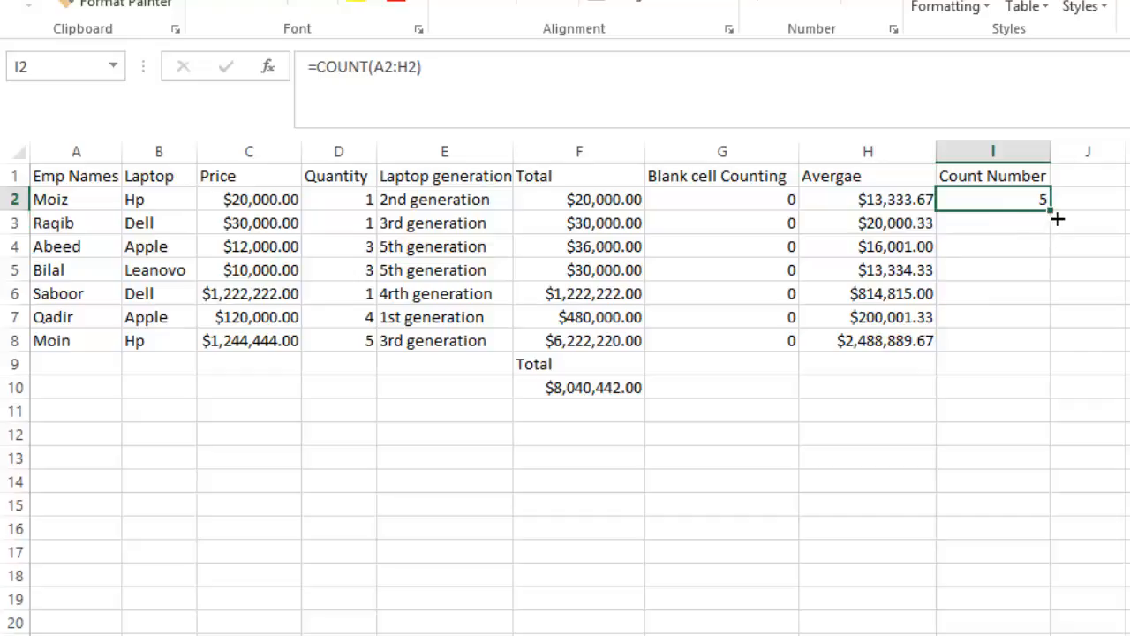
left_click_drag(1057, 218, 1054, 363)
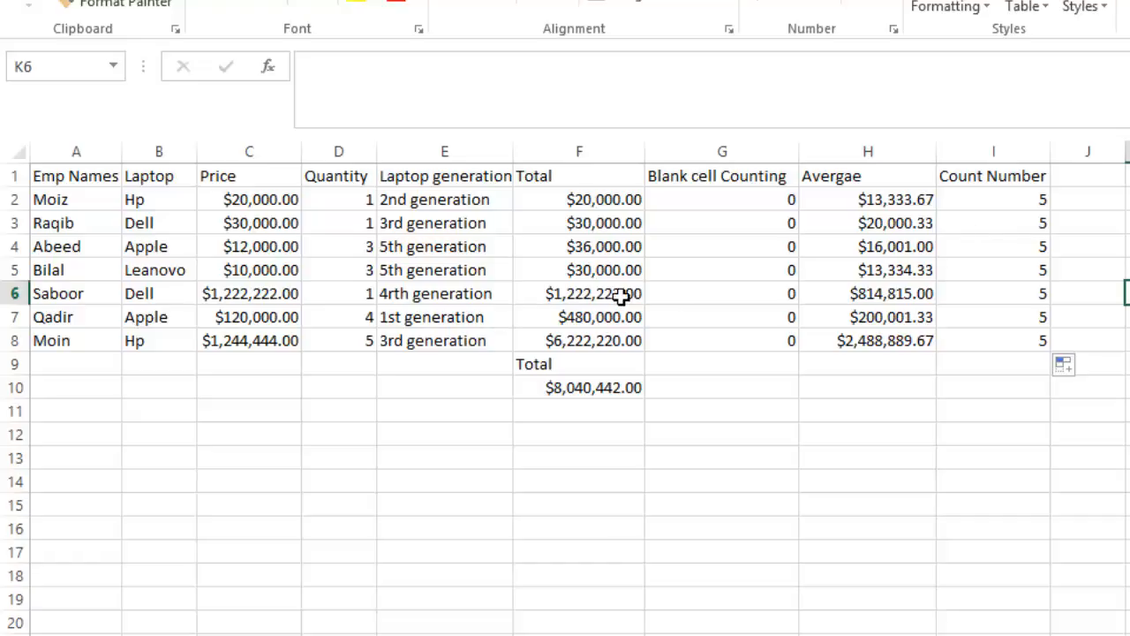
Replace the quantity in D5 with the text "dsds" to test how the formulas treat text
left_click(371, 271)
type("dsds")
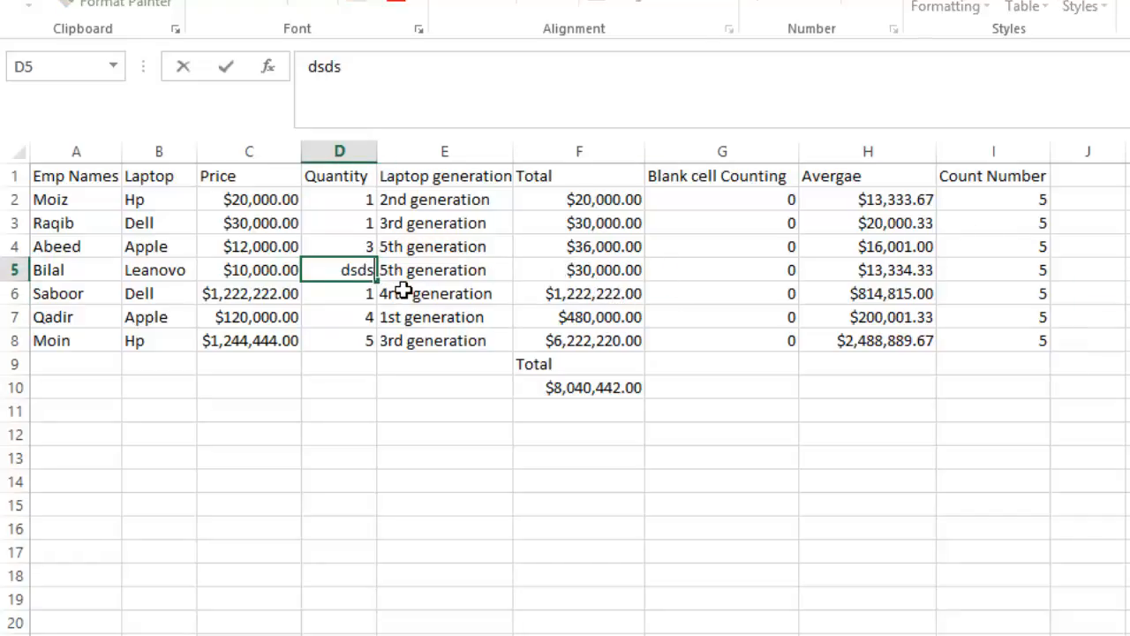
left_click(500, 407)
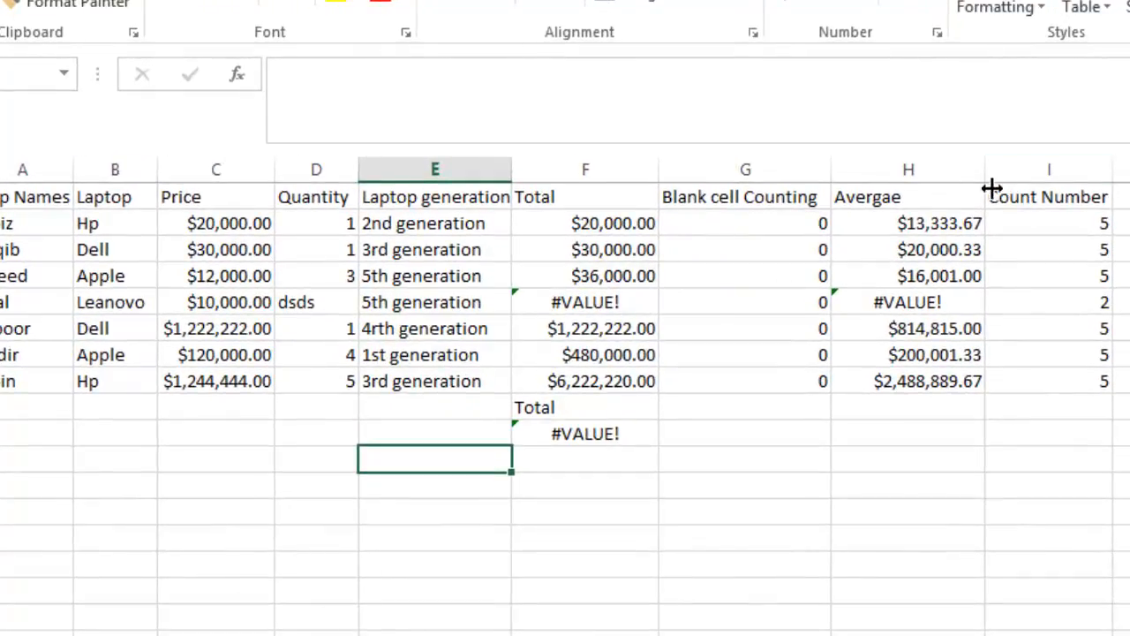
Widen column H and inspect the quantity, blank count and price cells in row 5
left_click(315, 318)
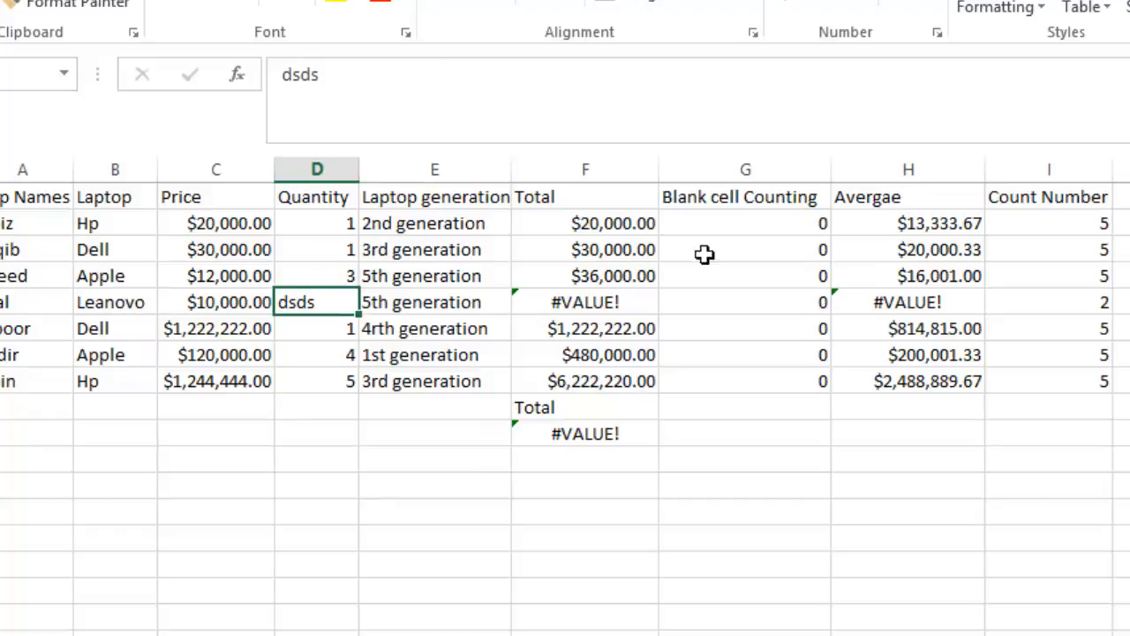
left_click_drag(995, 184, 1024, 183)
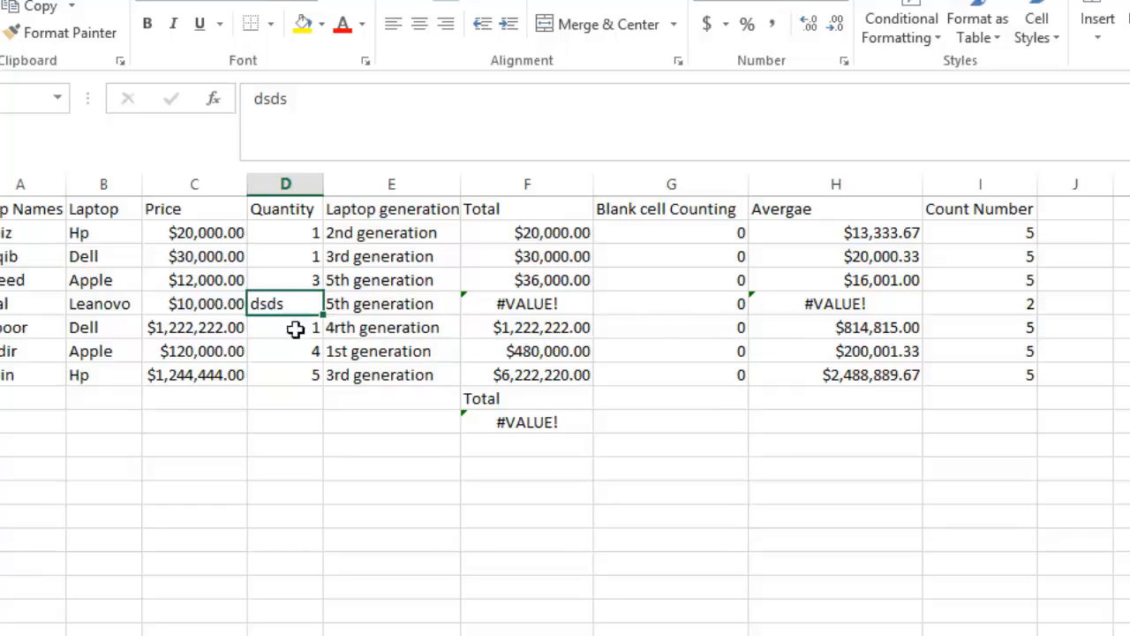
left_click(746, 309)
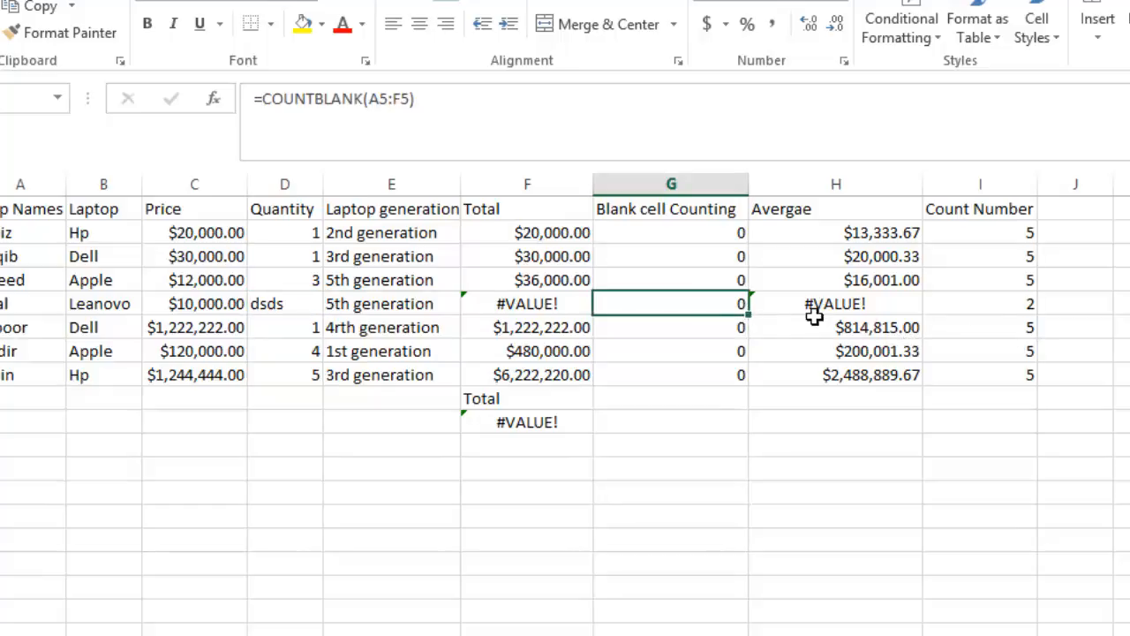
left_click(206, 307)
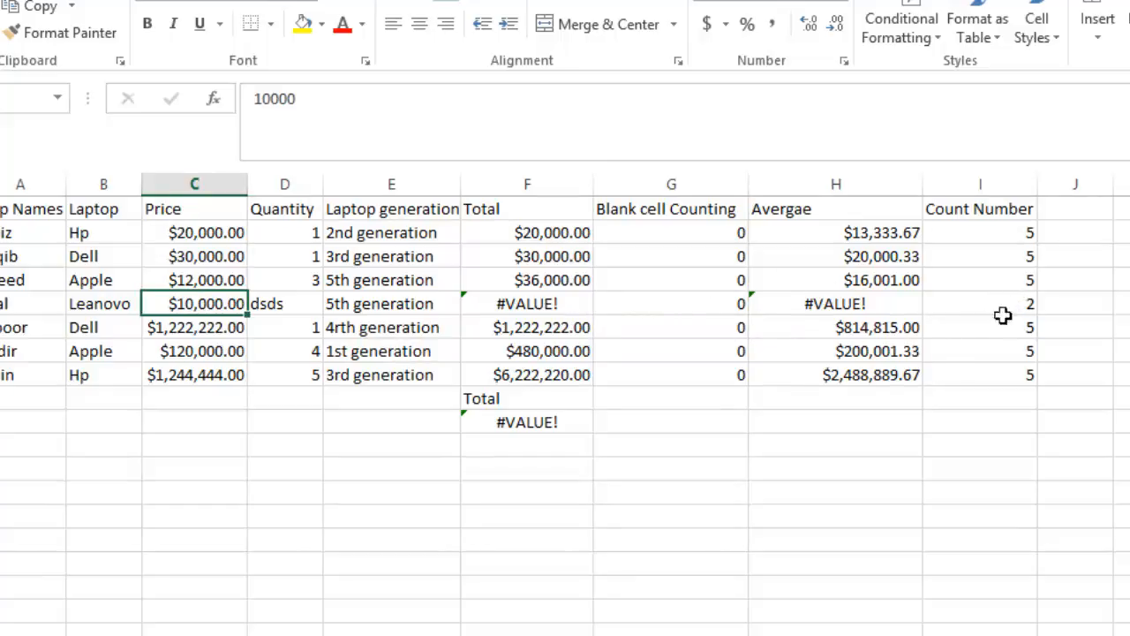
Replace the text in quantity cell D5 with the number 1
left_click(281, 311)
double_click(285, 316)
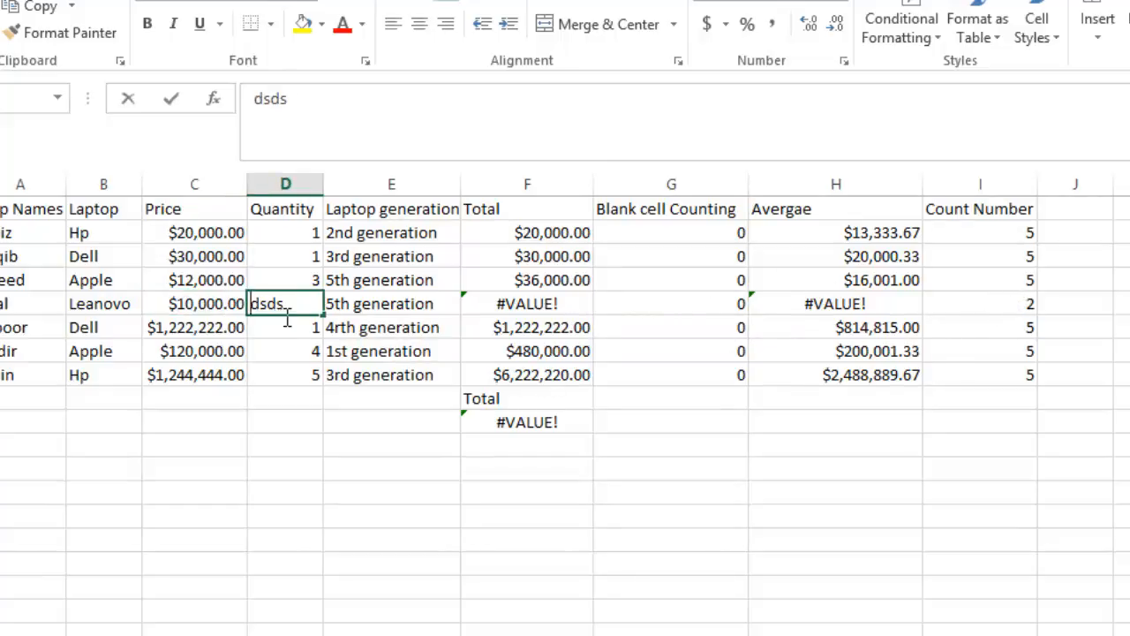
key("BackSpace")
key("BackSpace")
key("BackSpace")
key("BackSpace")
type("1")
left_click(740, 453)
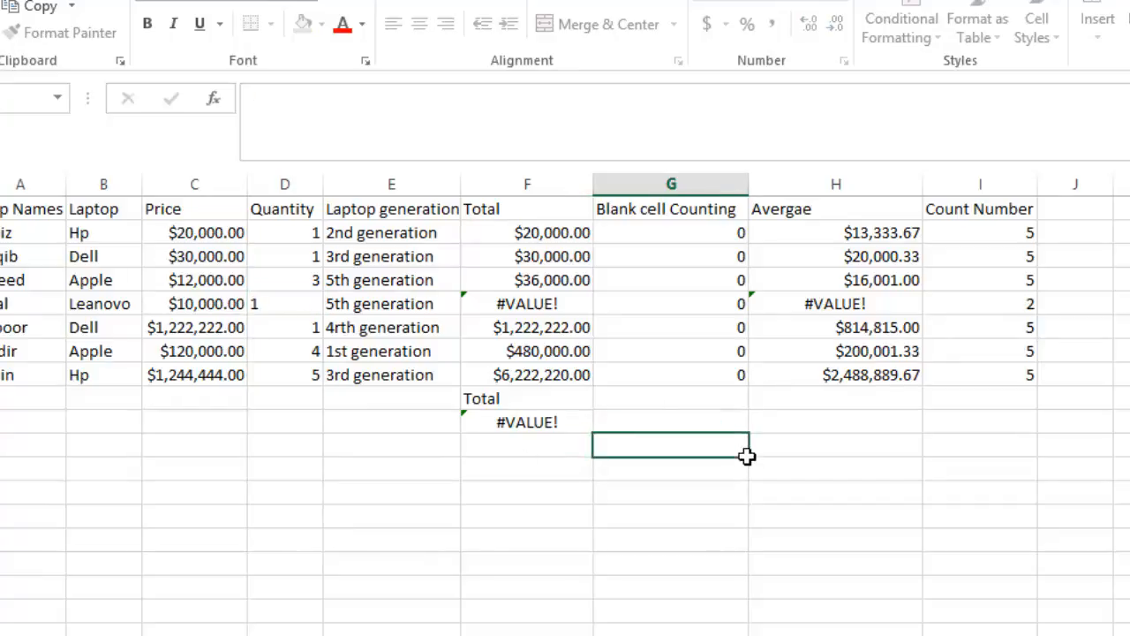
Enter the headings "Min" in J1 and "Max" in K1
left_click(1088, 211)
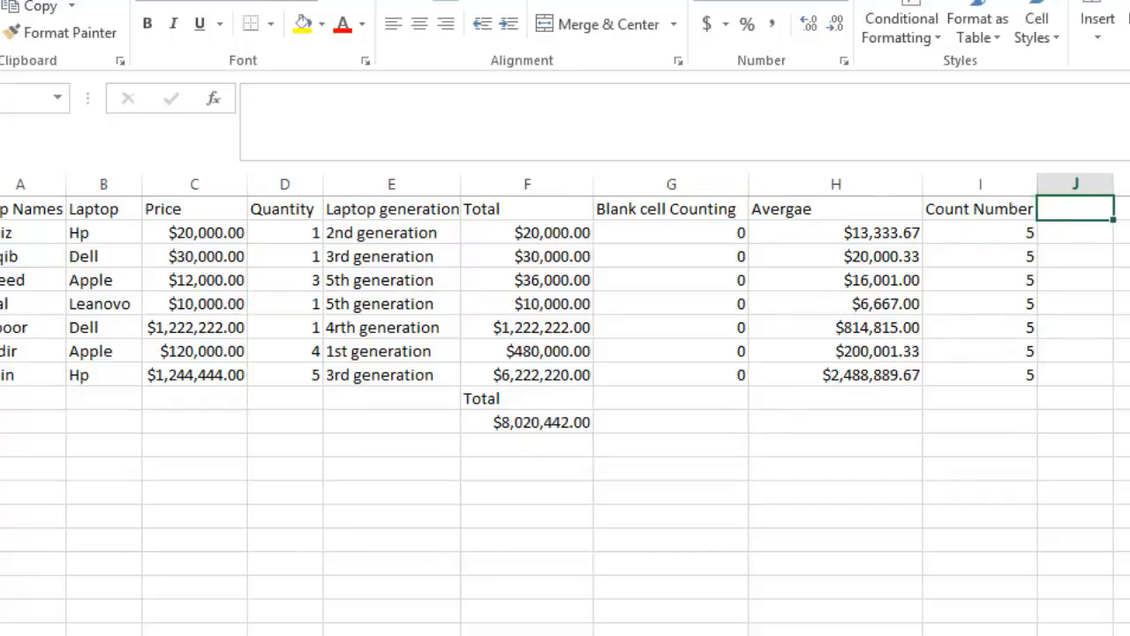
type("Min")
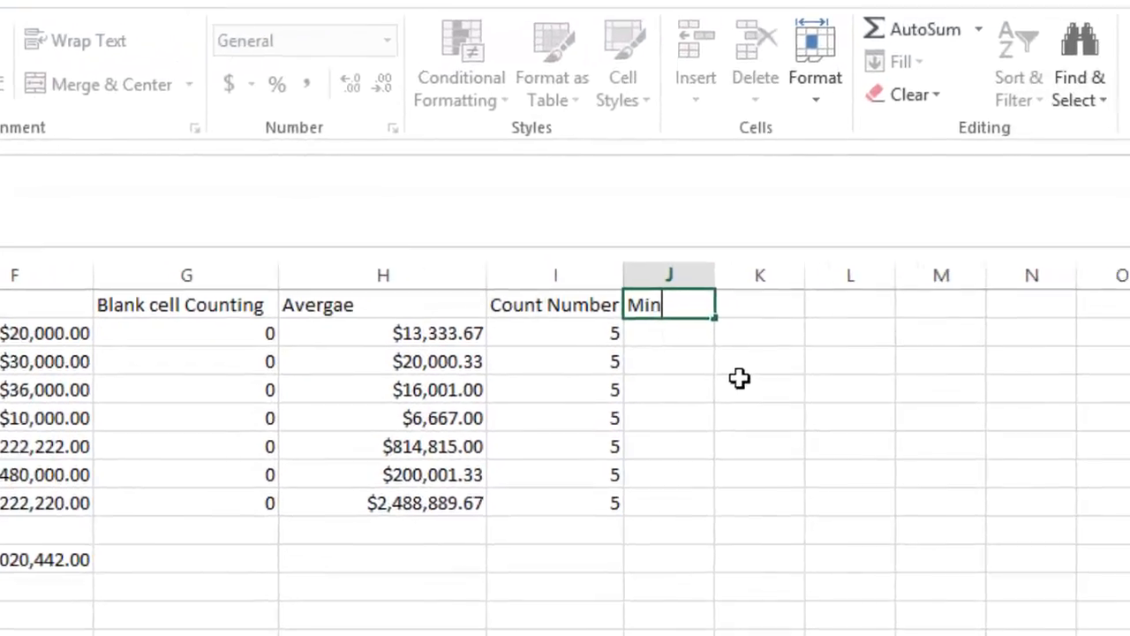
left_click(687, 326)
type("Max")
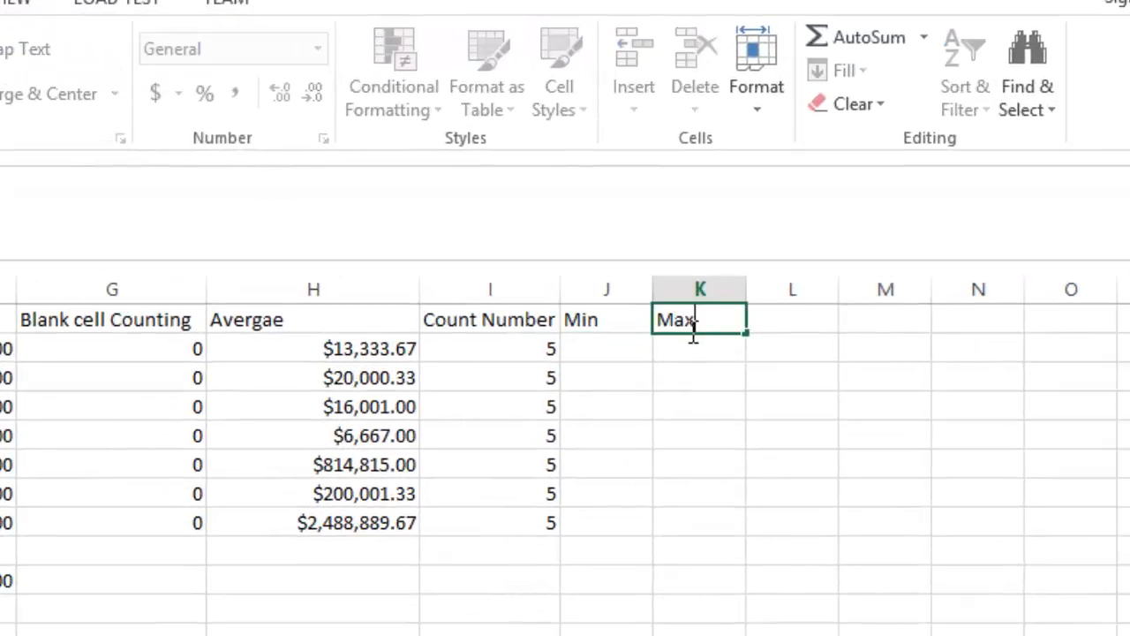
Insert a MIN function in J2 and clear its arguments so that only =MIN( remains
left_click(608, 355)
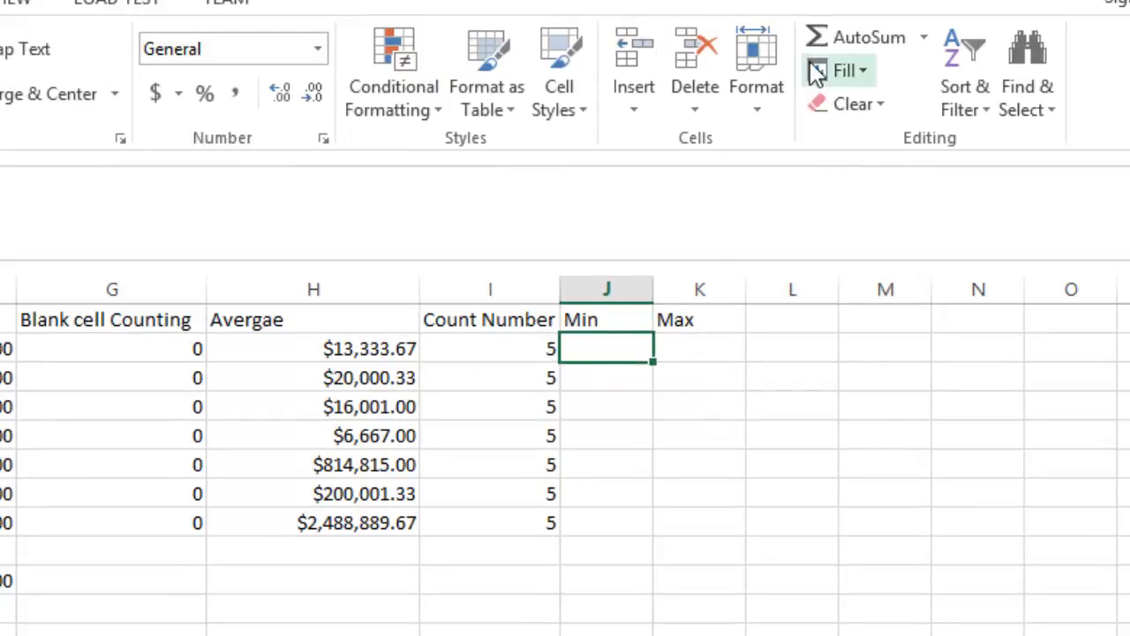
left_click(923, 38)
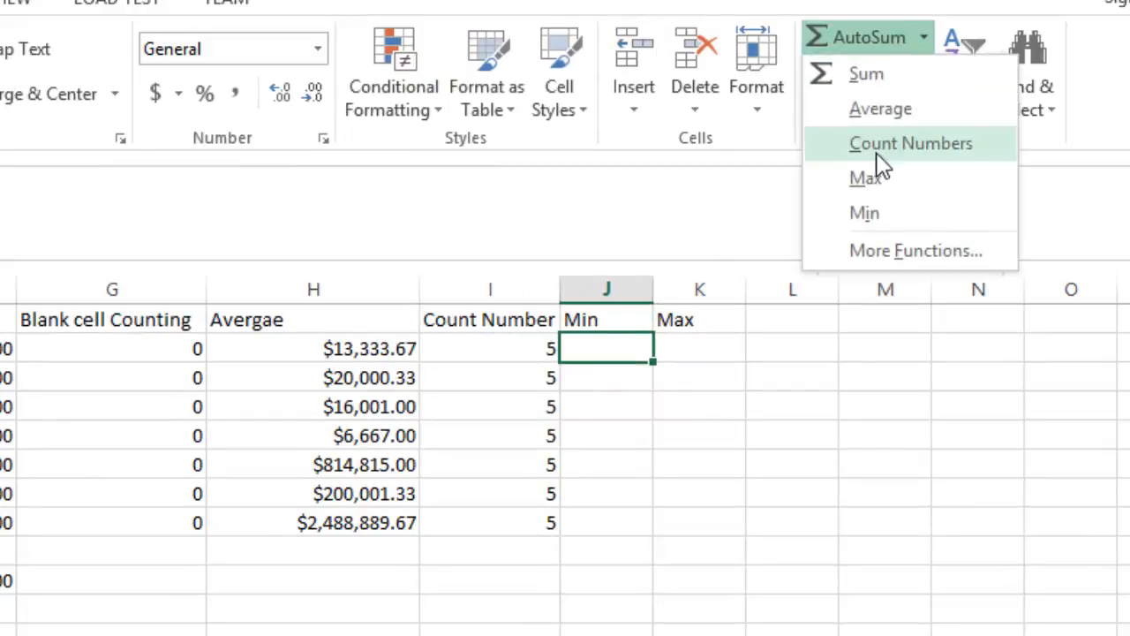
left_click(869, 212)
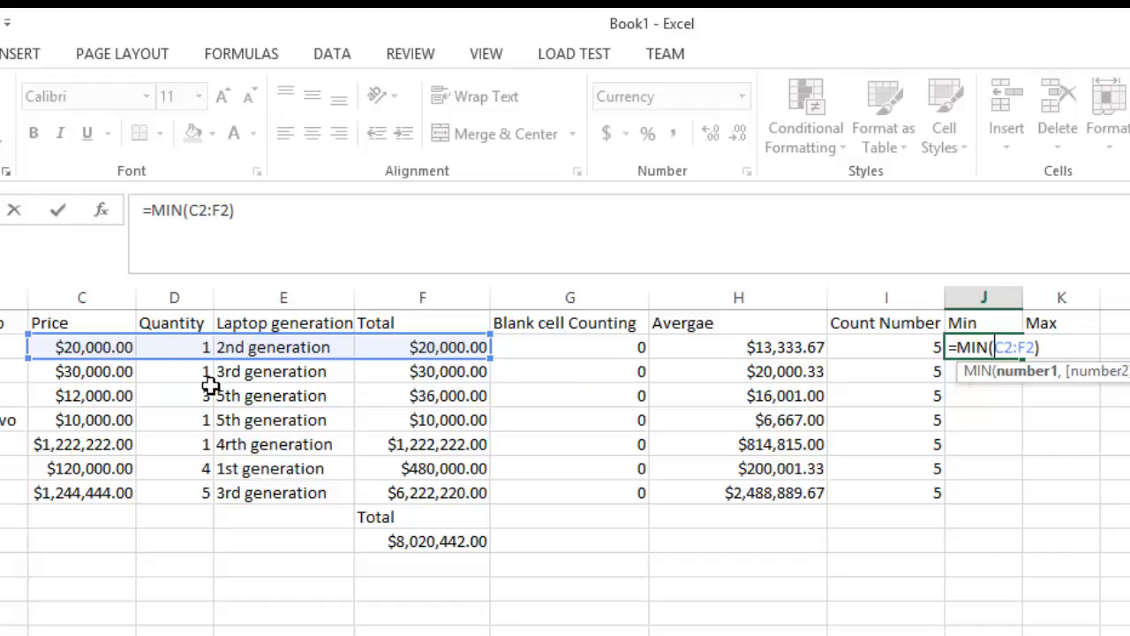
left_click(324, 470)
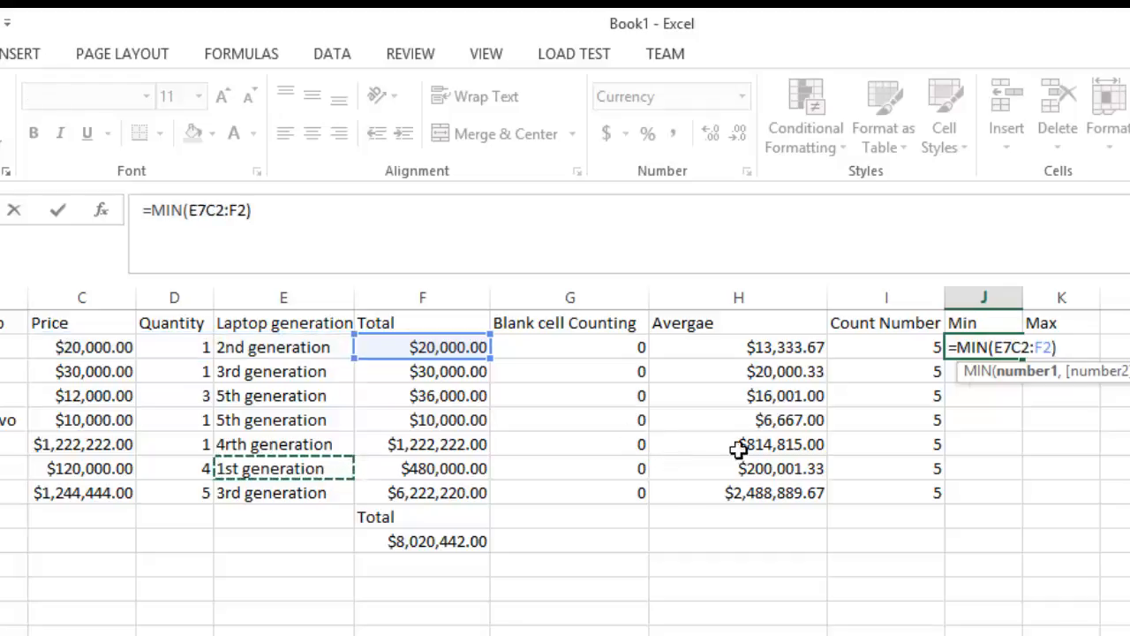
left_click_drag(1053, 349, 996, 349)
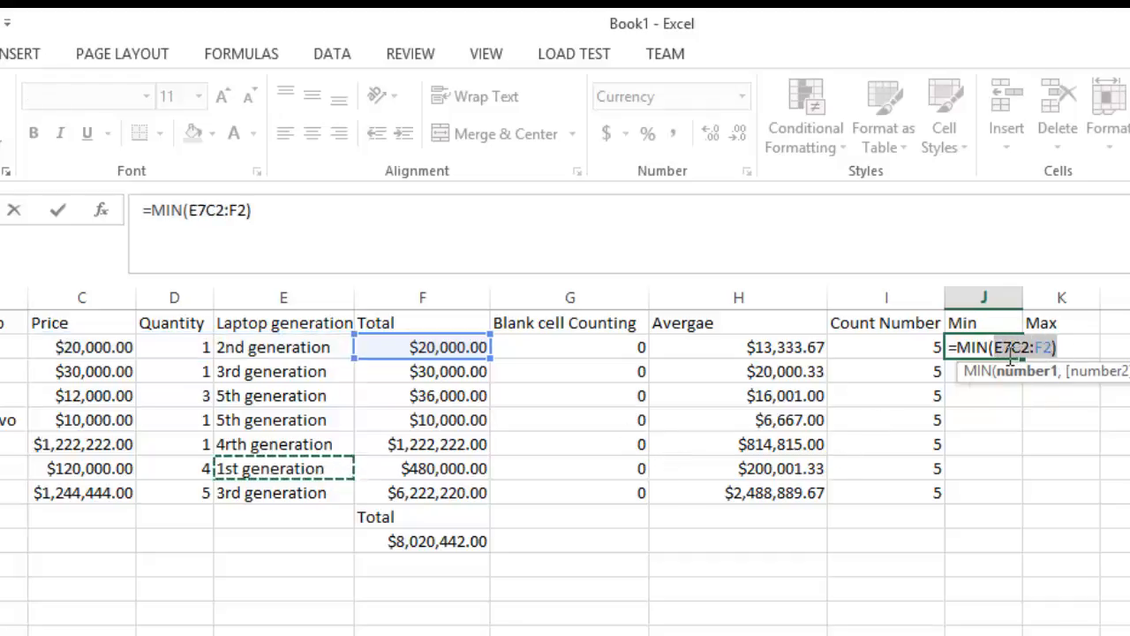
key("BackSpace")
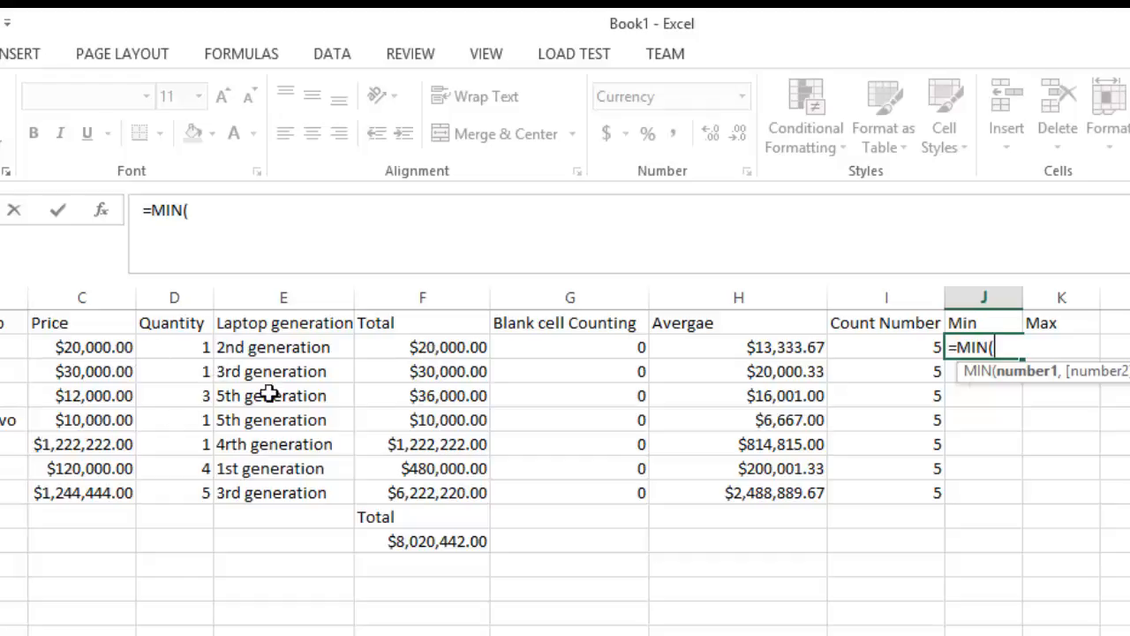
Complete the formula in J2 as =MIN(C2:F2) and copy it down through J8
left_click(126, 339)
type(":")
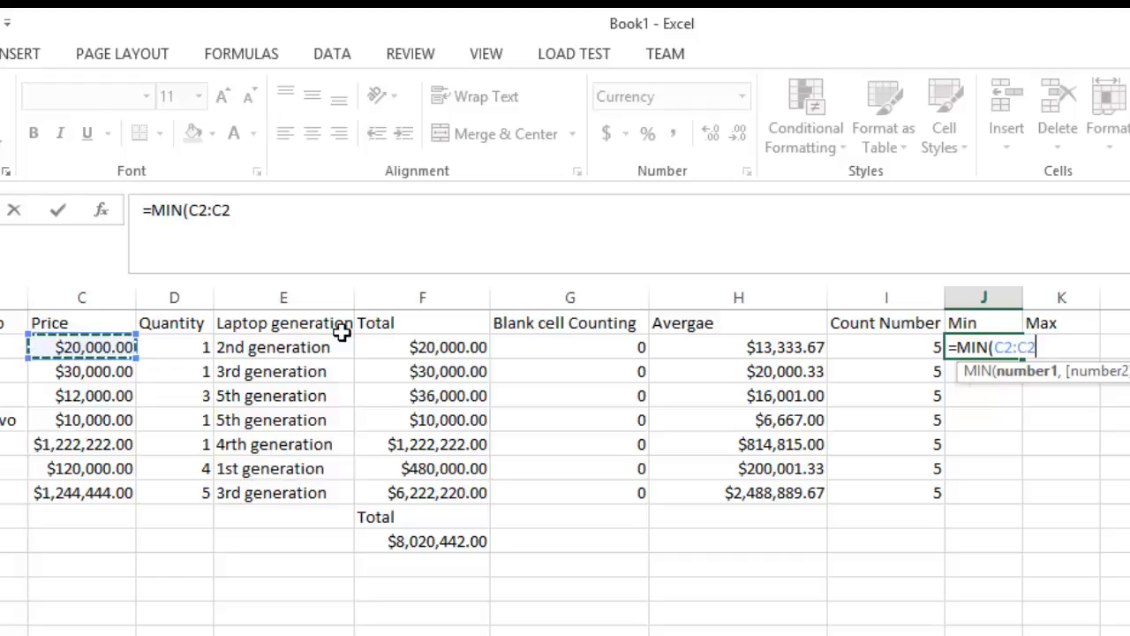
left_click(429, 357)
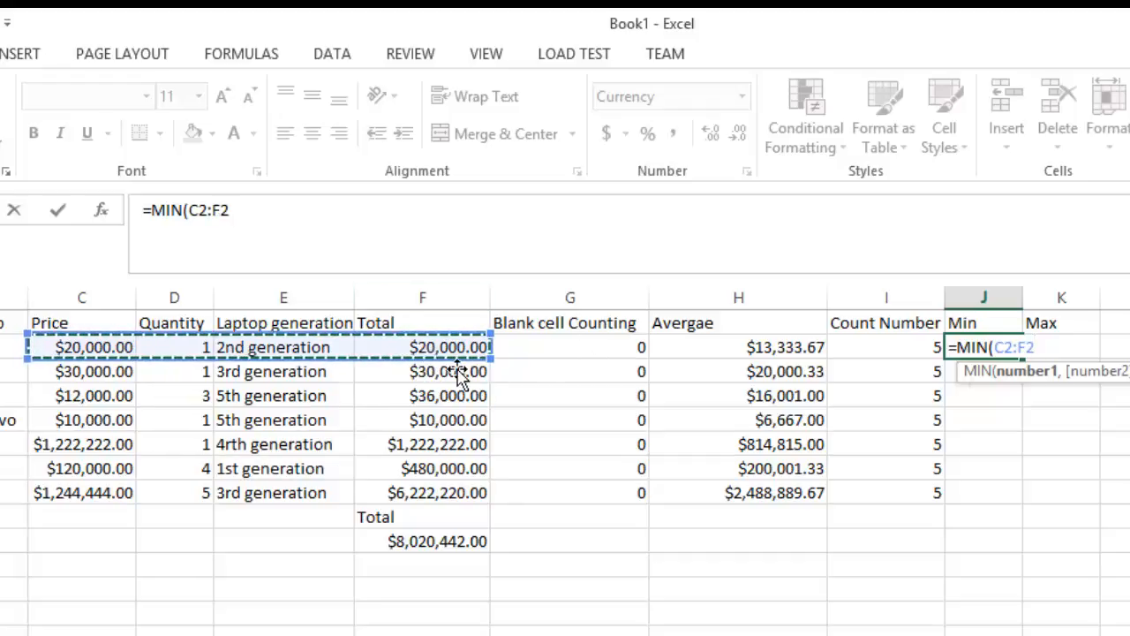
key("Return")
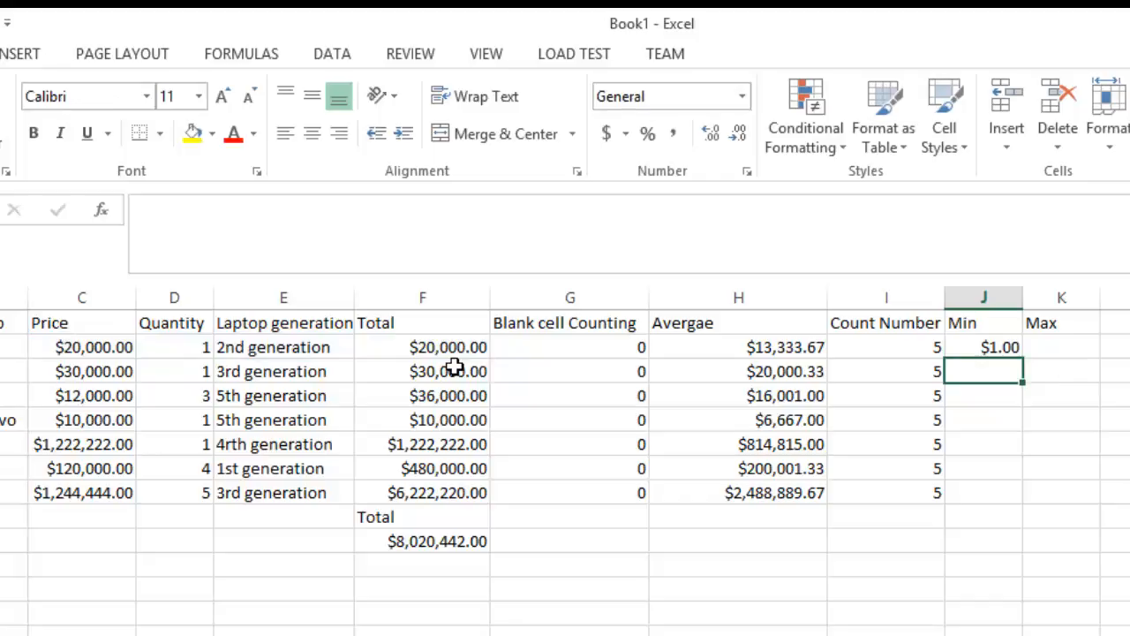
left_click(966, 346)
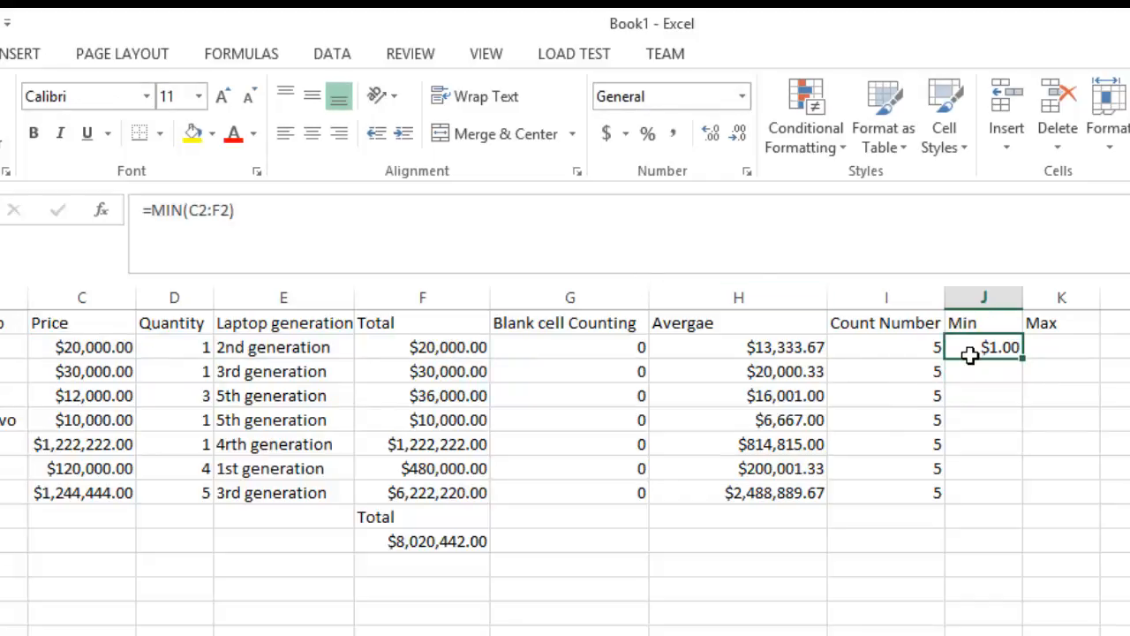
left_click_drag(1035, 364, 1019, 507)
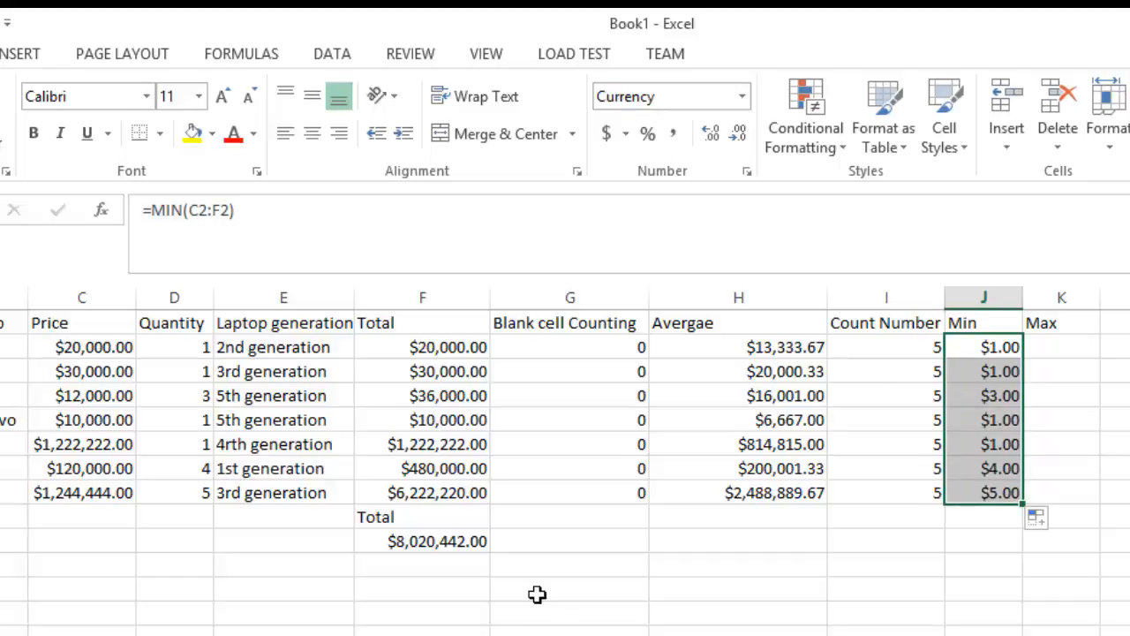
left_click(205, 496)
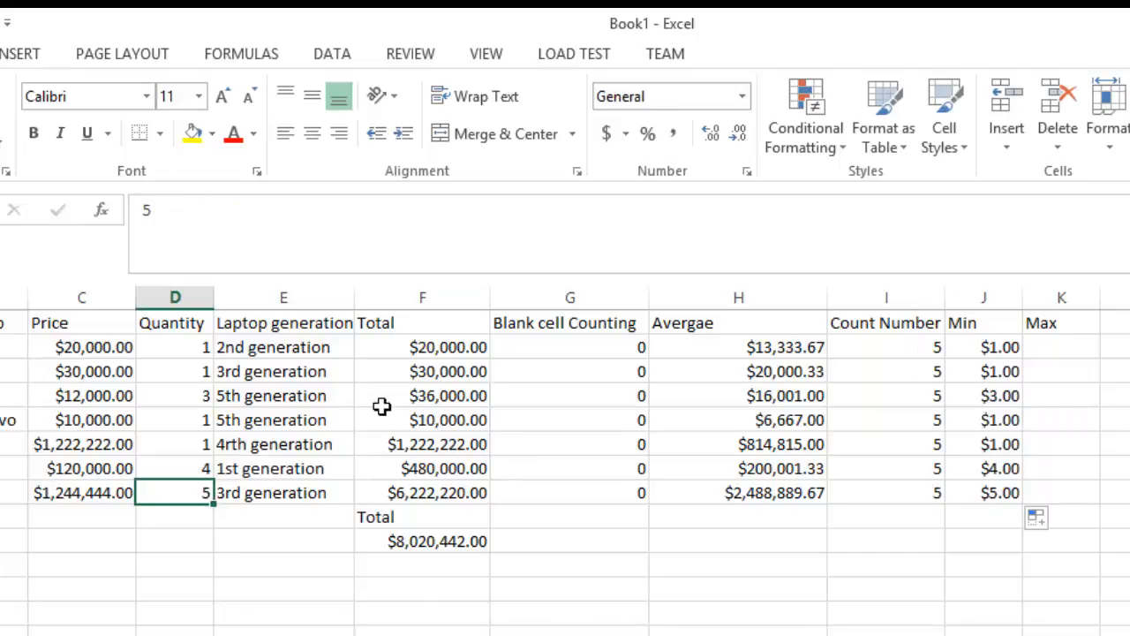
left_click(412, 328)
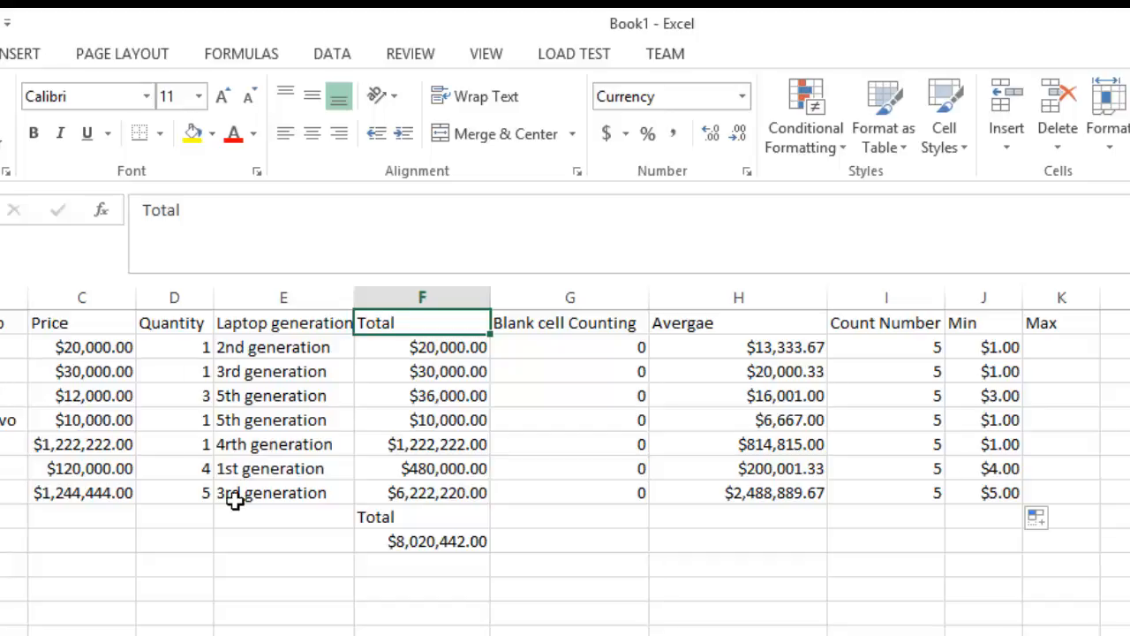
left_click_drag(262, 531, 287, 320)
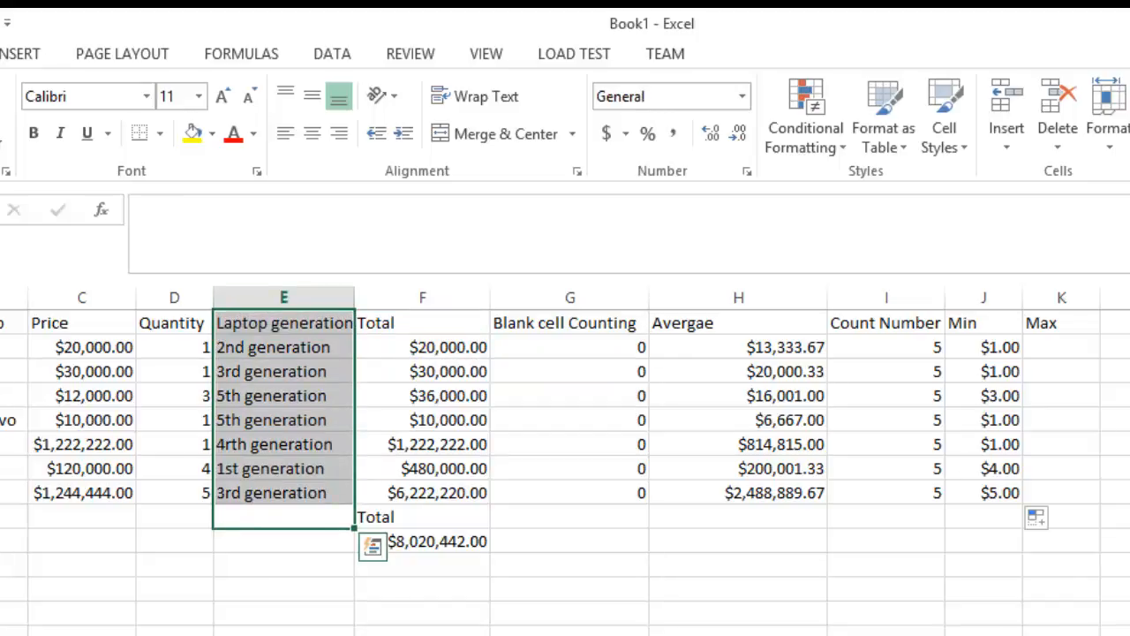
left_click(863, 585)
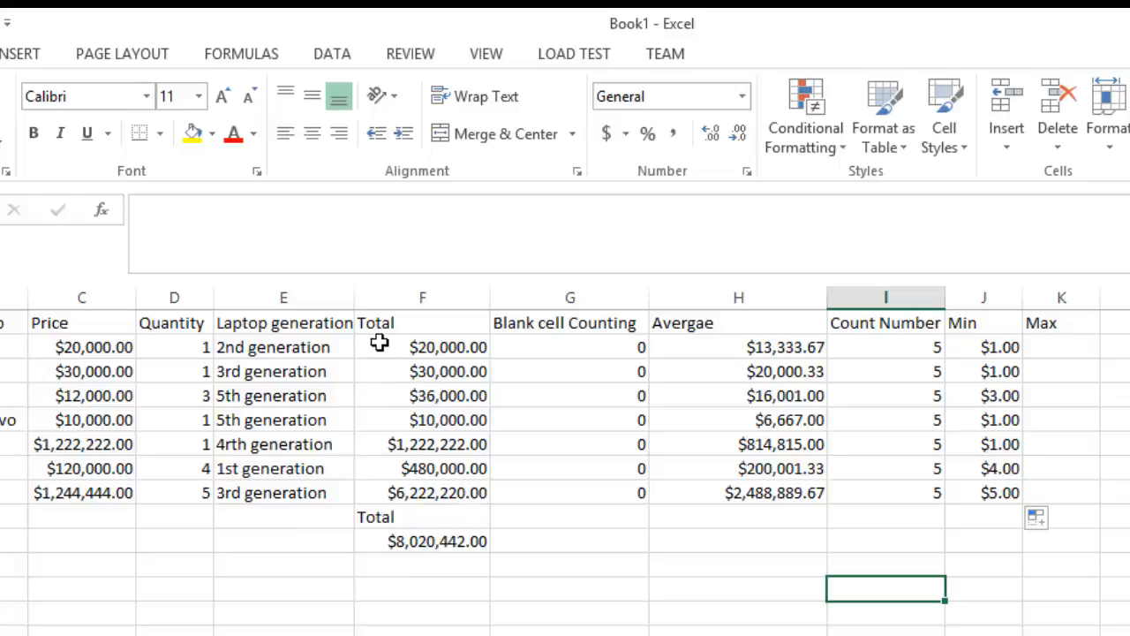
Cut the Total block, including its grand total, from column F and paste it temporarily at D14
left_click_drag(365, 322, 462, 570)
key("ctrl+x")
left_click(174, 630)
key("ctrl+v")
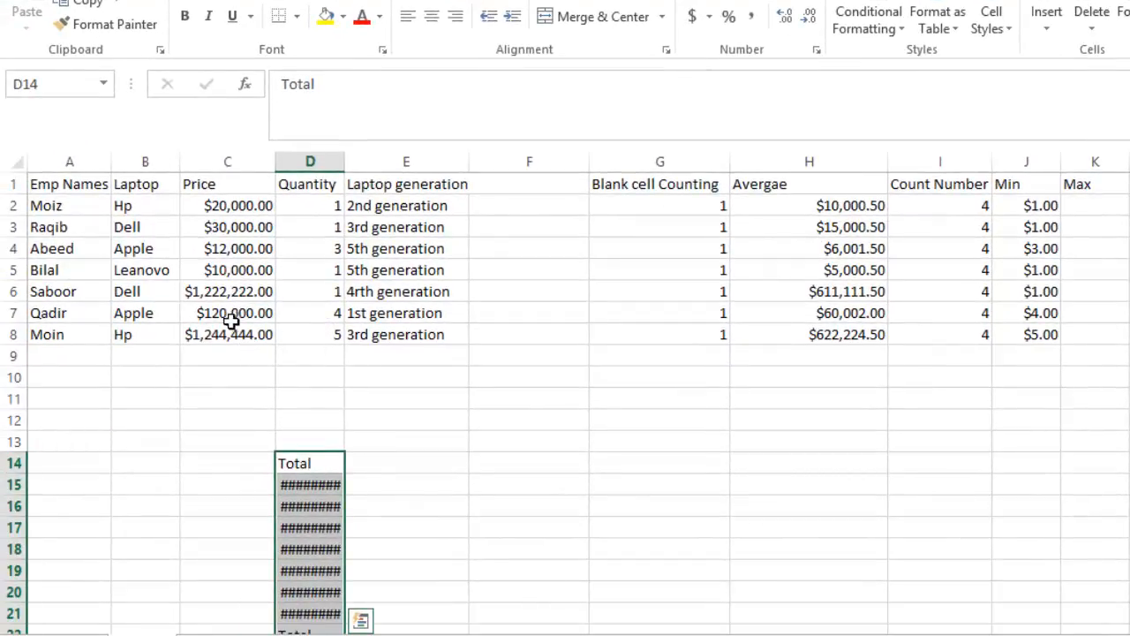
Move the Quantity column, range D1:D10, into column F starting at F1
left_click_drag(337, 377, 315, 172)
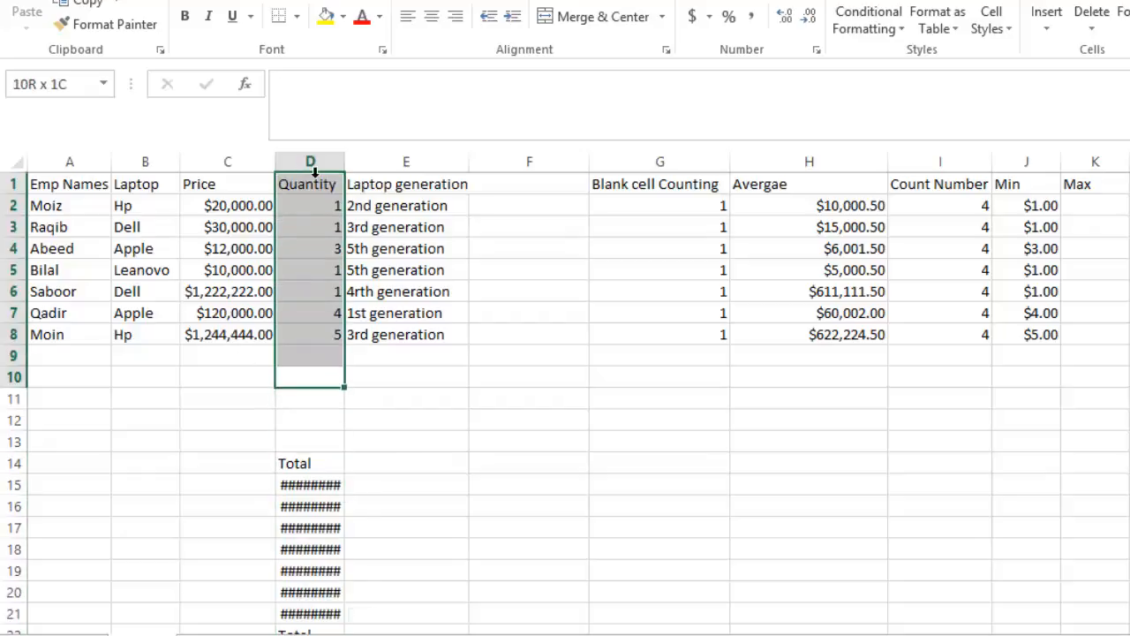
key("ctrl+c")
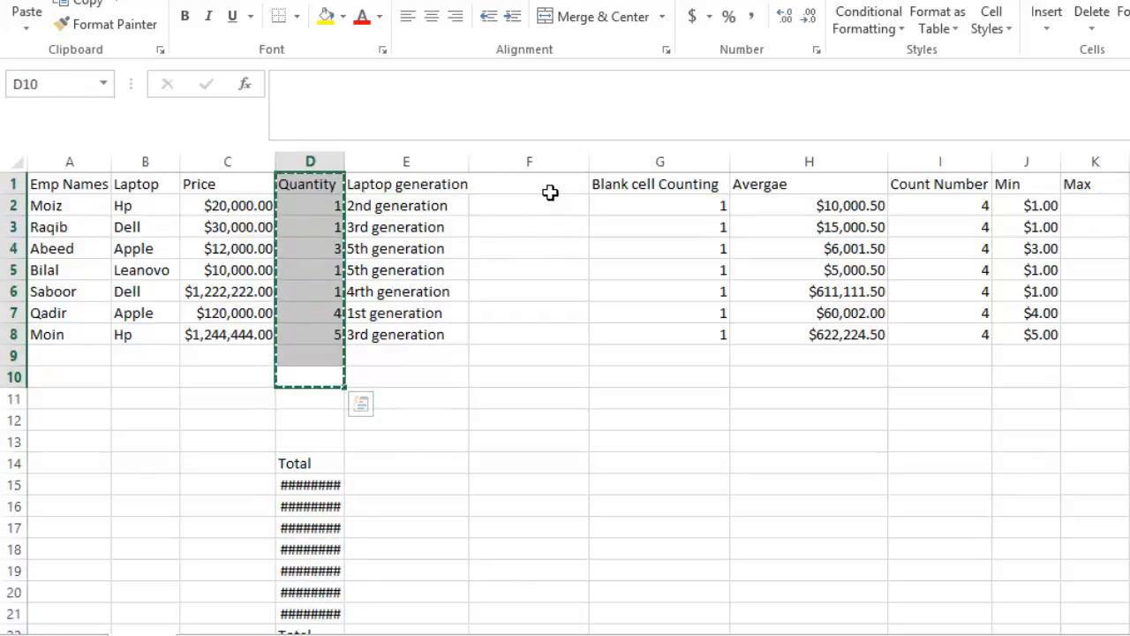
left_click_drag(550, 192, 554, 336)
key("ctrl+v")
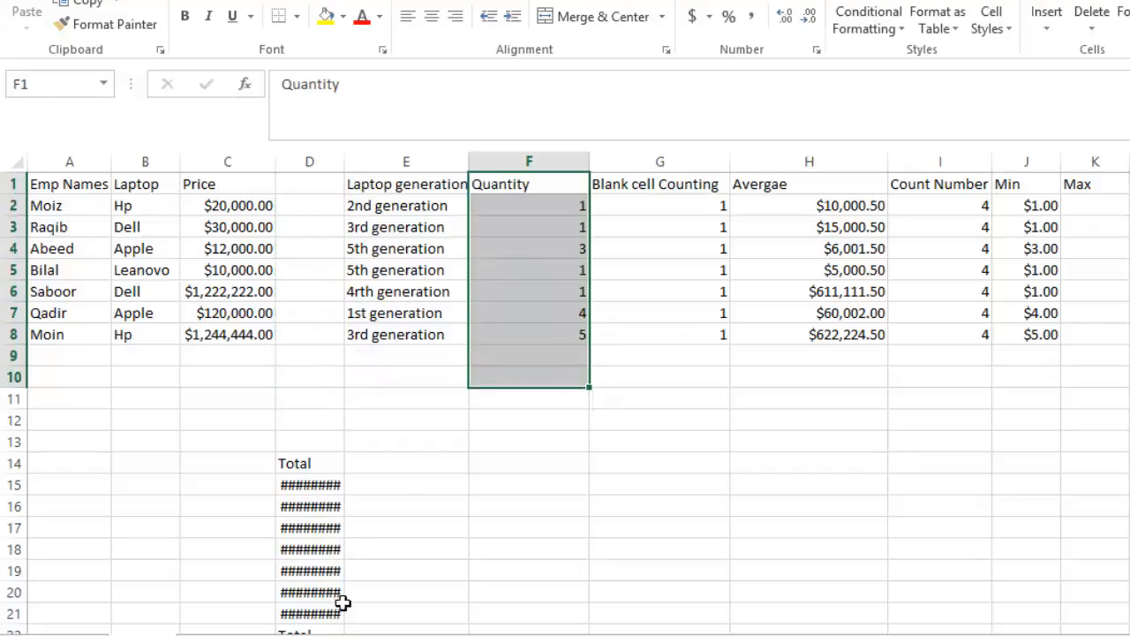
Move the Total block from D14:D23 up into the emptied column D so its heading sits in D1
left_click_drag(270, 443, 310, 550)
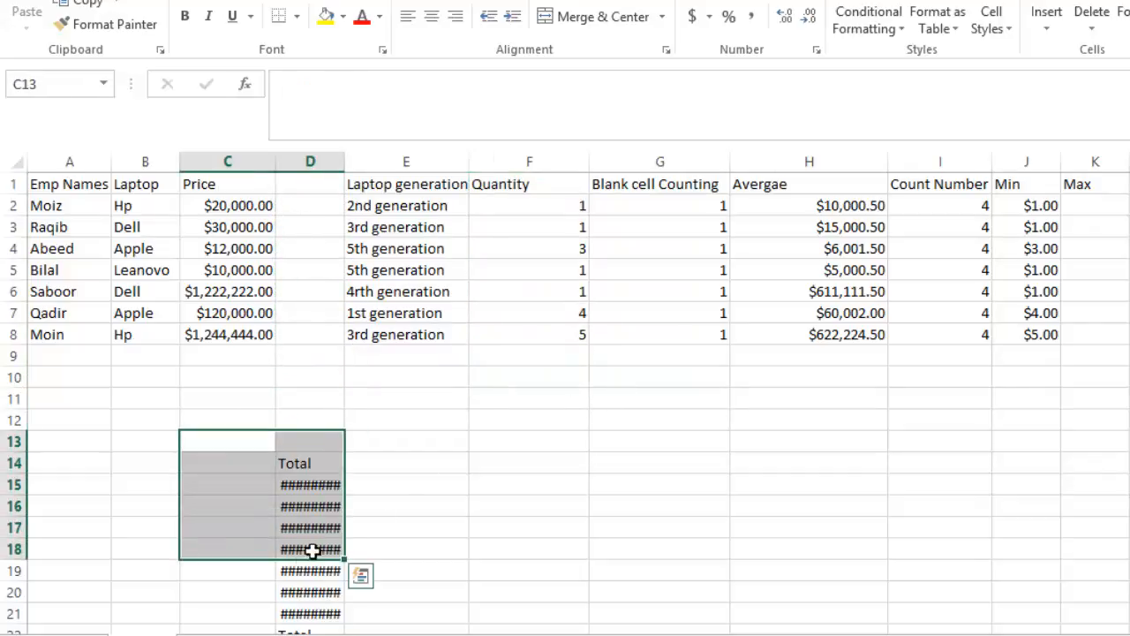
left_click(526, 470)
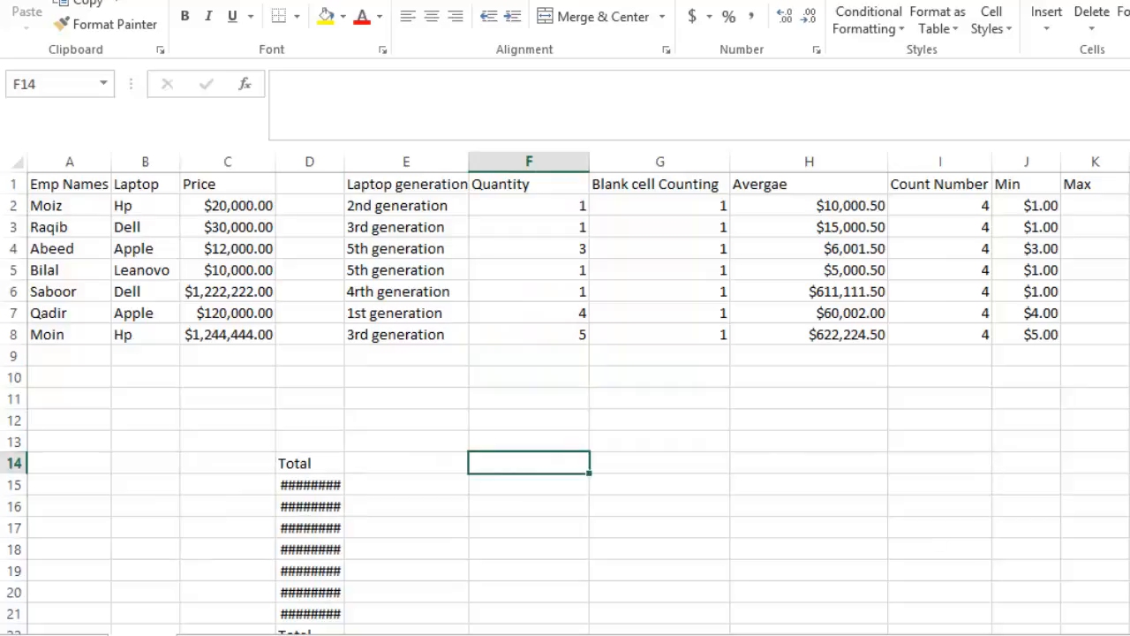
scroll(565, 398, "down", 1)
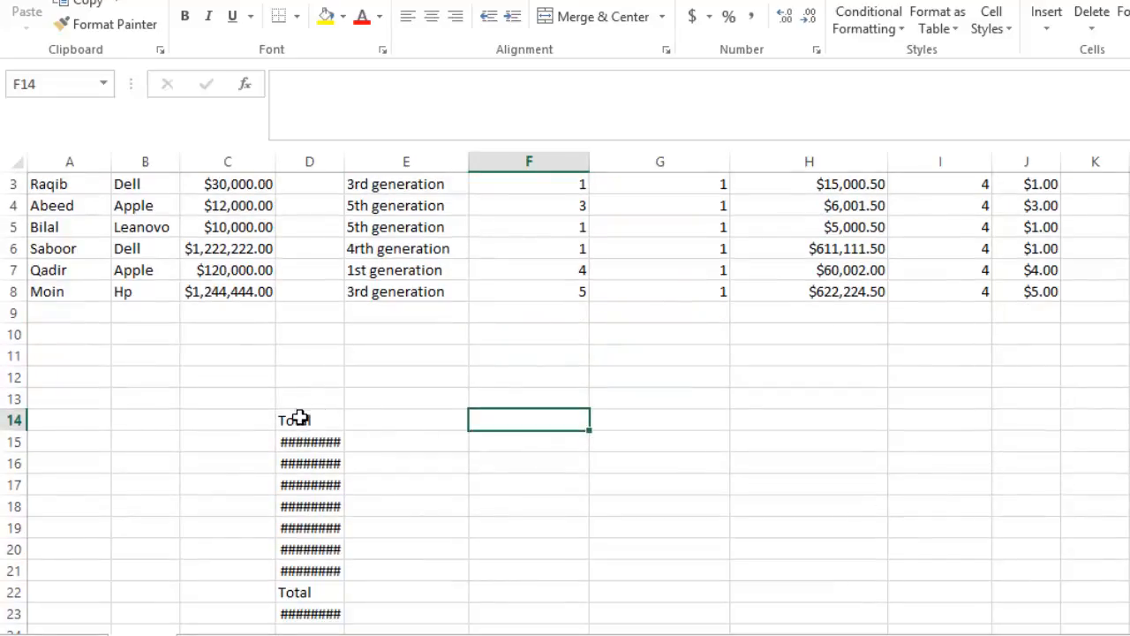
left_click_drag(279, 425, 326, 623)
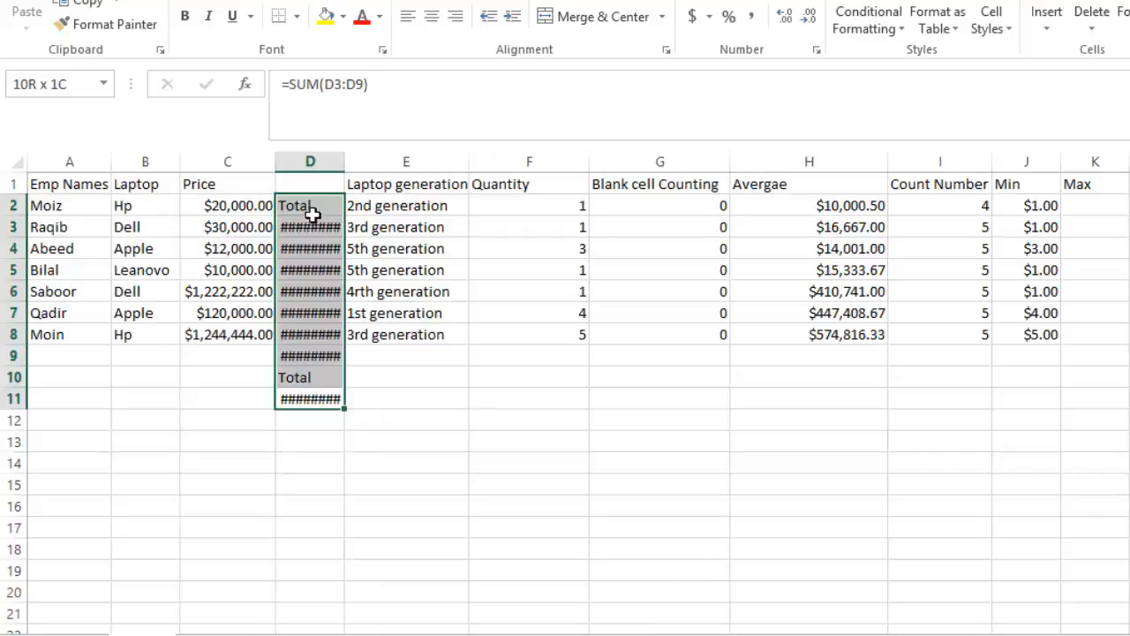
left_click_drag(313, 215, 315, 193)
key("ctrl+c")
key("ctrl+q")
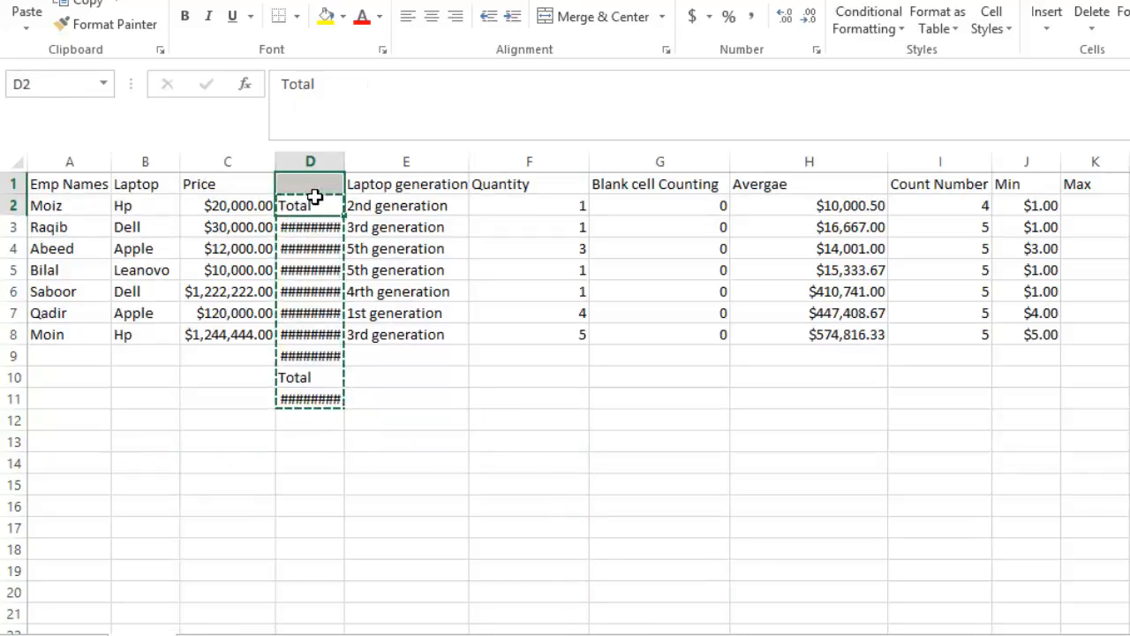
left_click(316, 193)
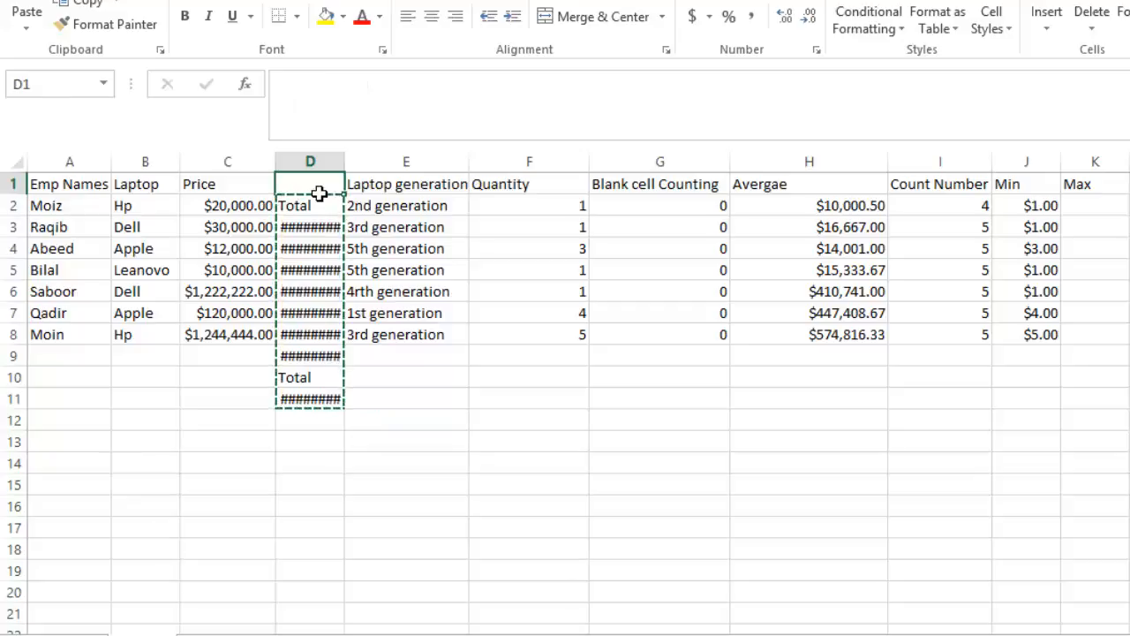
key("ctrl+v")
Widen column D so that the Total amounts fit
left_click(401, 488)
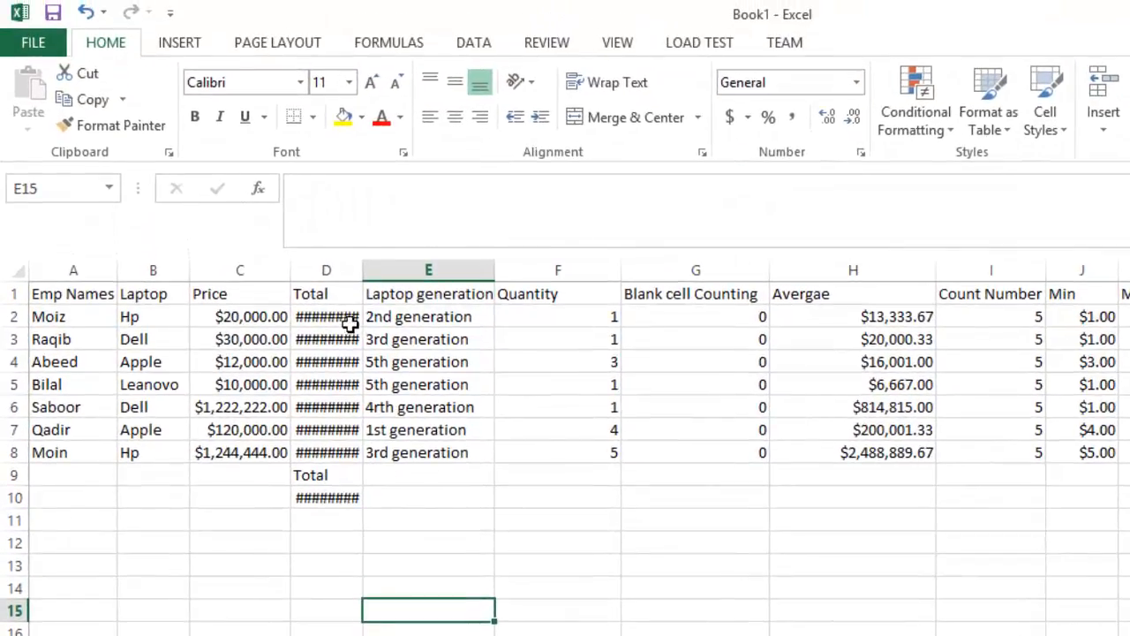
left_click_drag(369, 281, 415, 281)
left_click(368, 588)
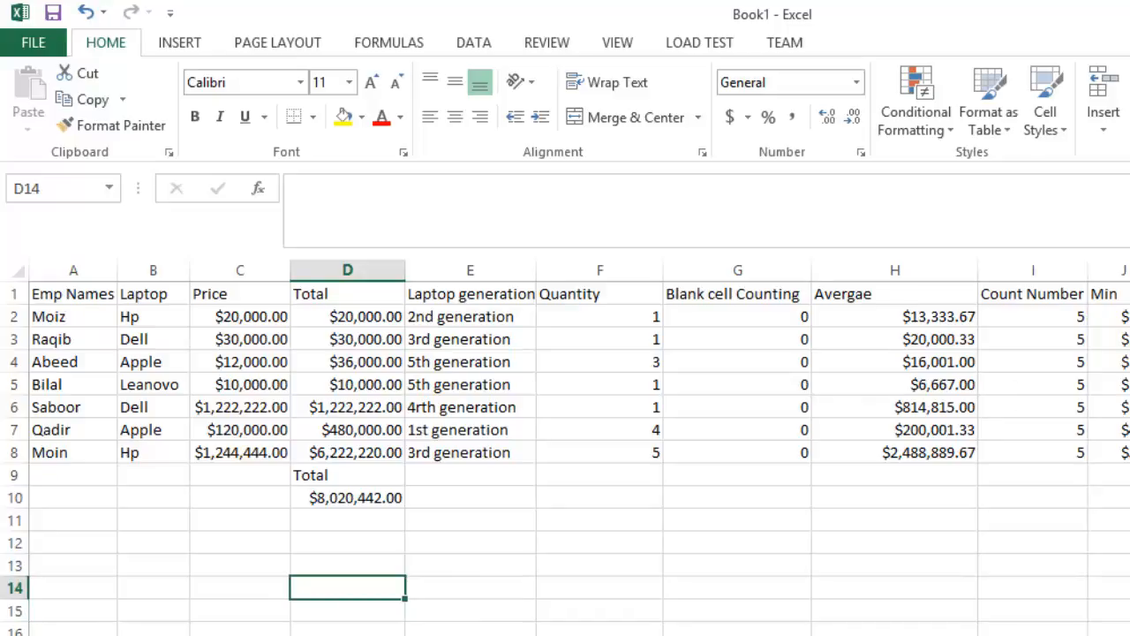
Change the formula in J2 to =MIN(C2:D2), covering only the price and total
left_click(1123, 320)
double_click(1125, 328)
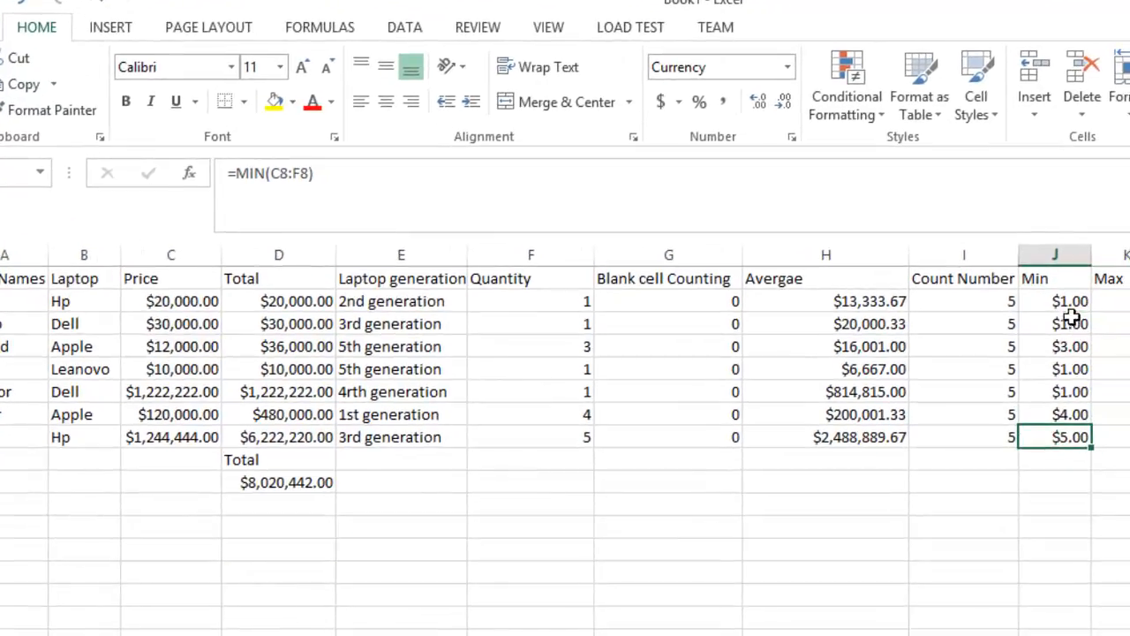
left_click(1077, 306)
double_click(1079, 305)
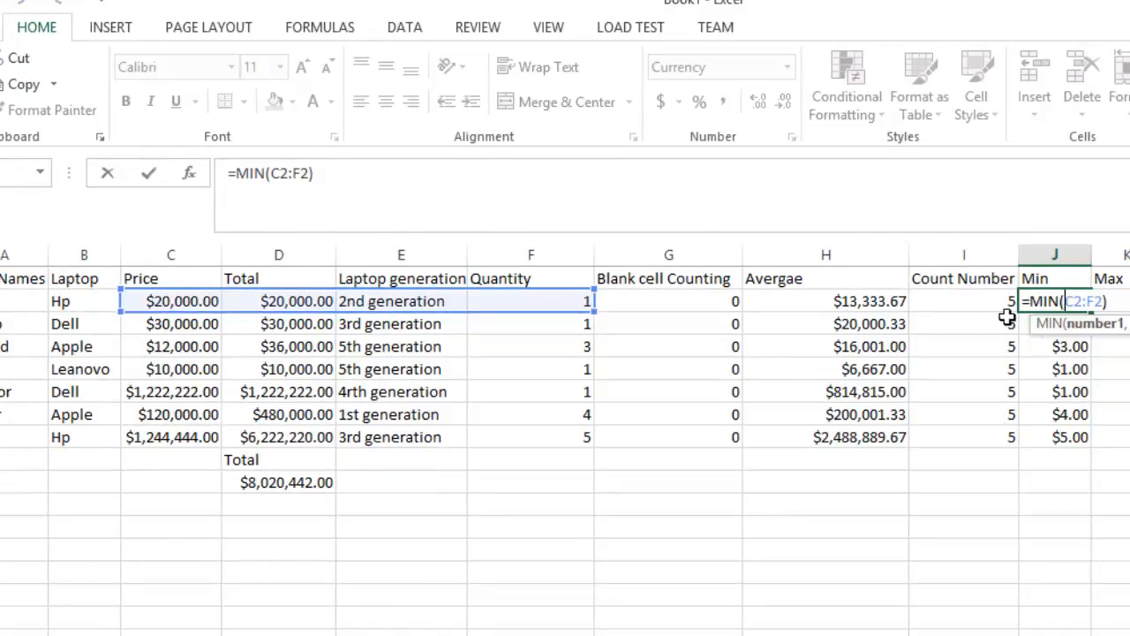
double_click(1077, 302)
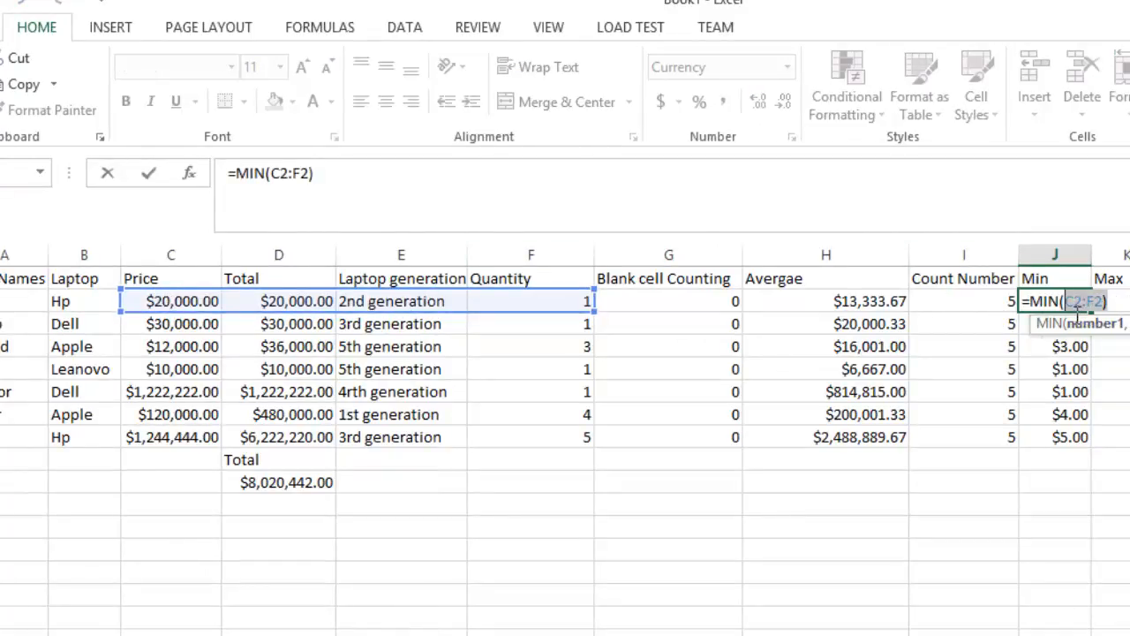
key("BackSpace")
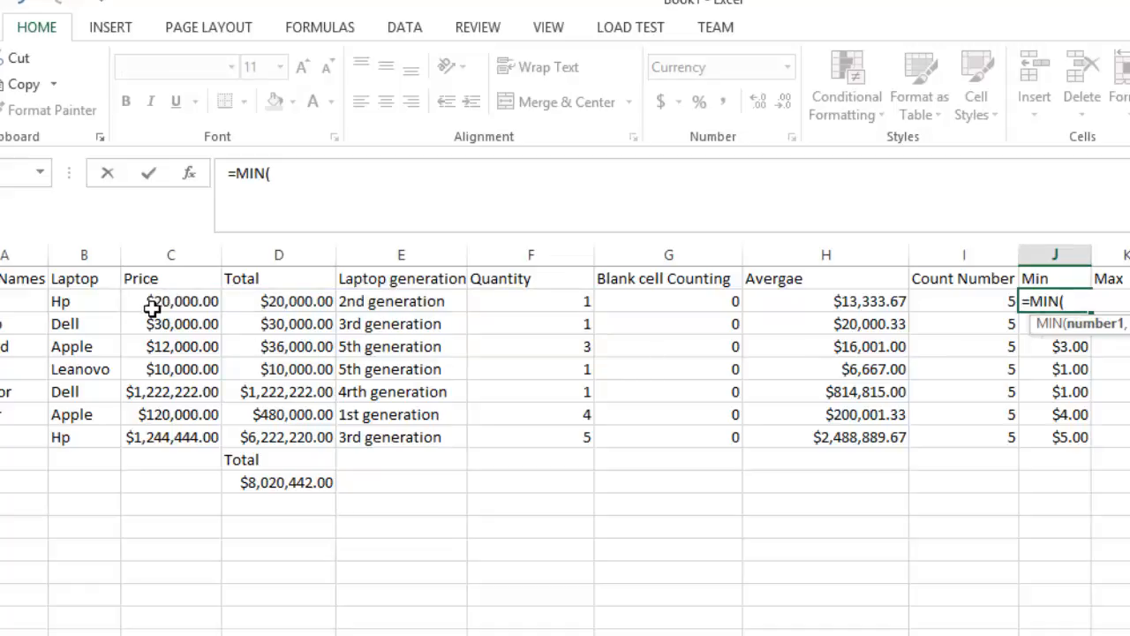
left_click_drag(150, 302, 268, 302)
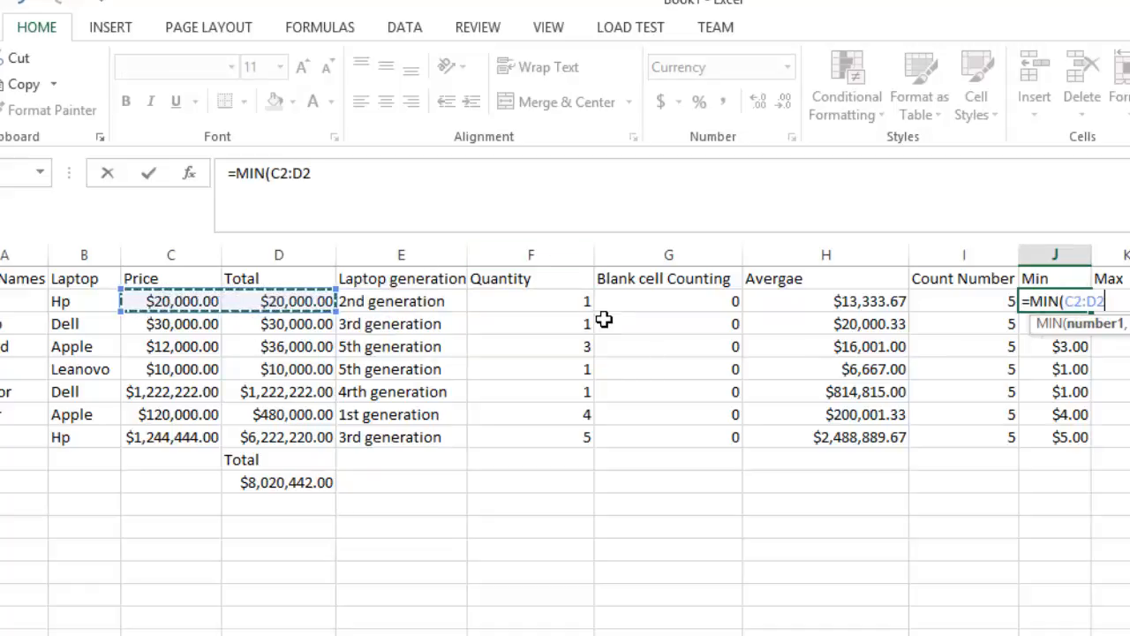
key("Return")
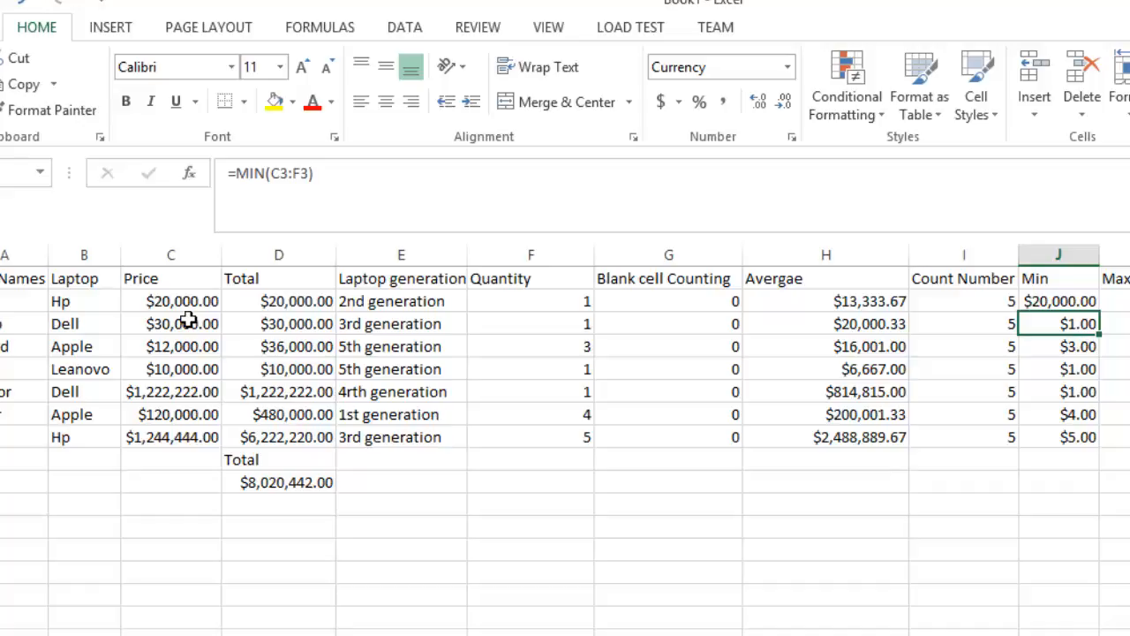
Set the quantity in F2 to 2
left_click(576, 305)
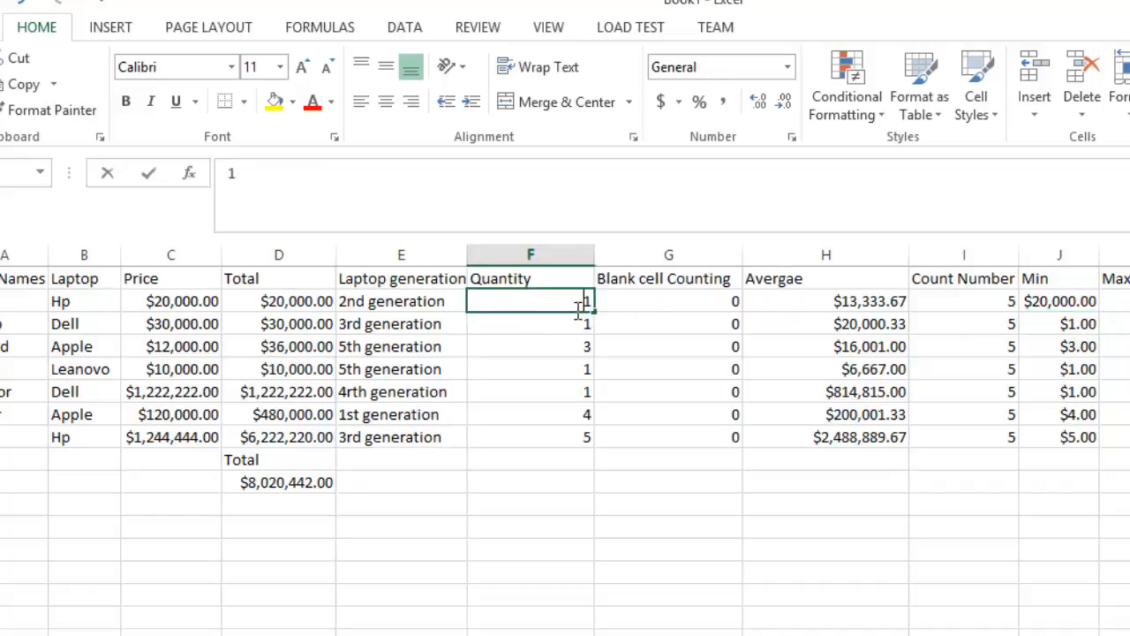
double_click(578, 308)
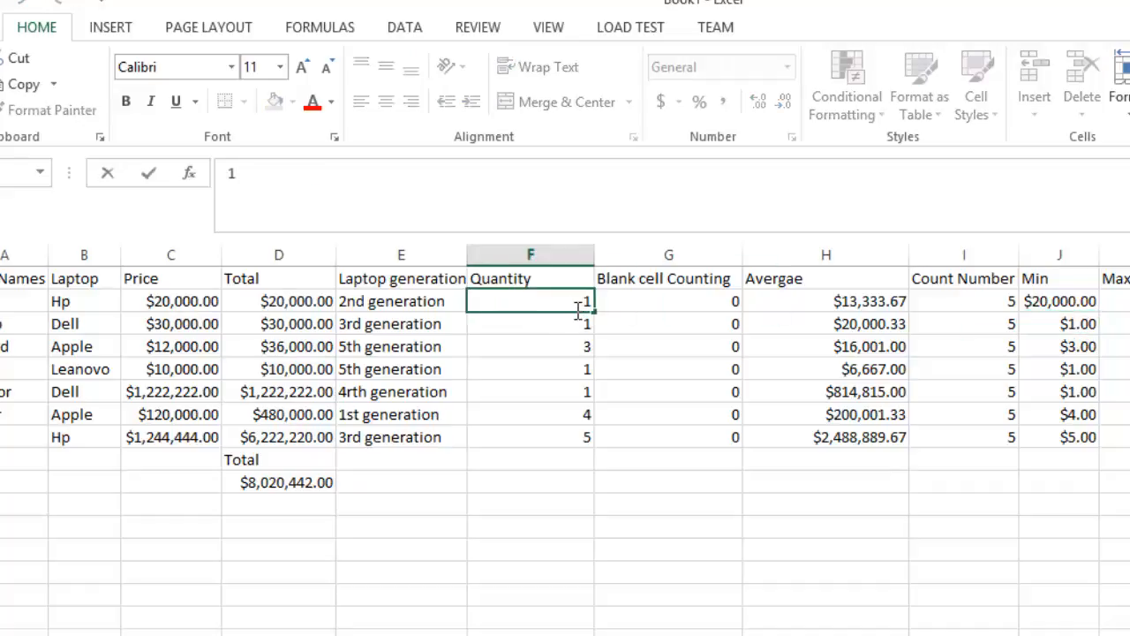
type("2")
left_click(694, 560)
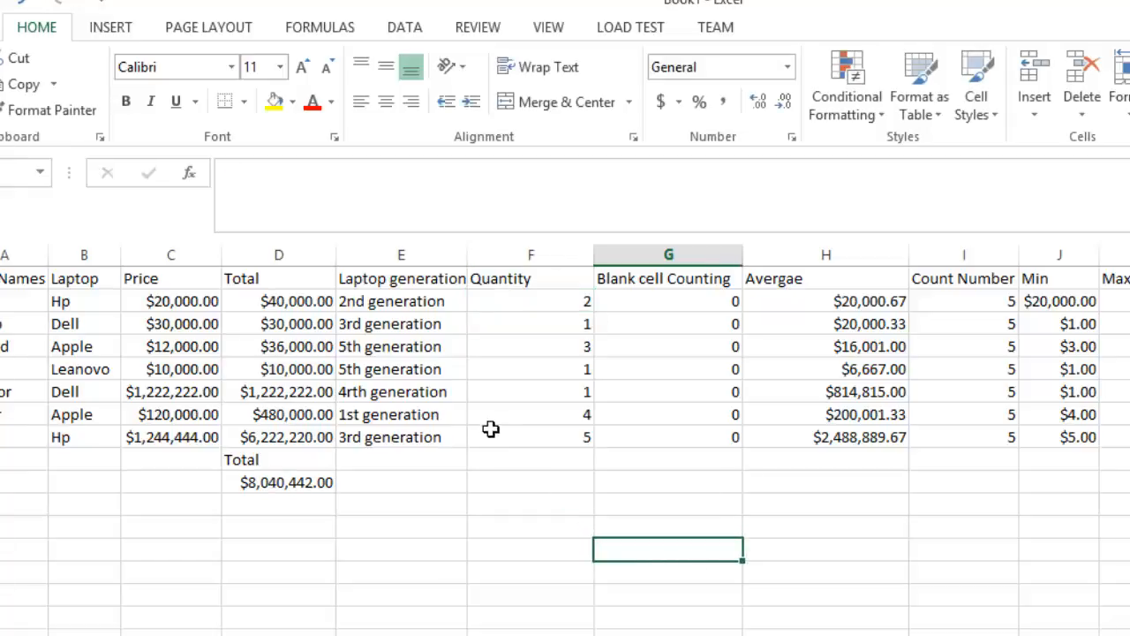
Copy the MIN formula from J2 down through J8 and widen column J to fit the amounts
left_click(1062, 305)
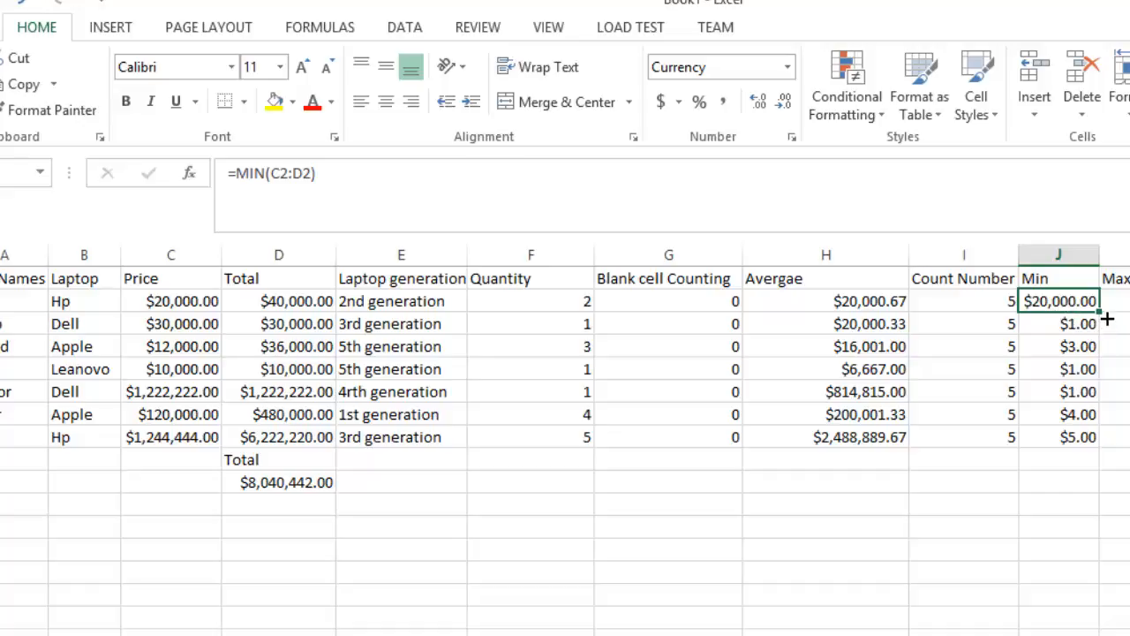
left_click_drag(1108, 319, 1109, 457)
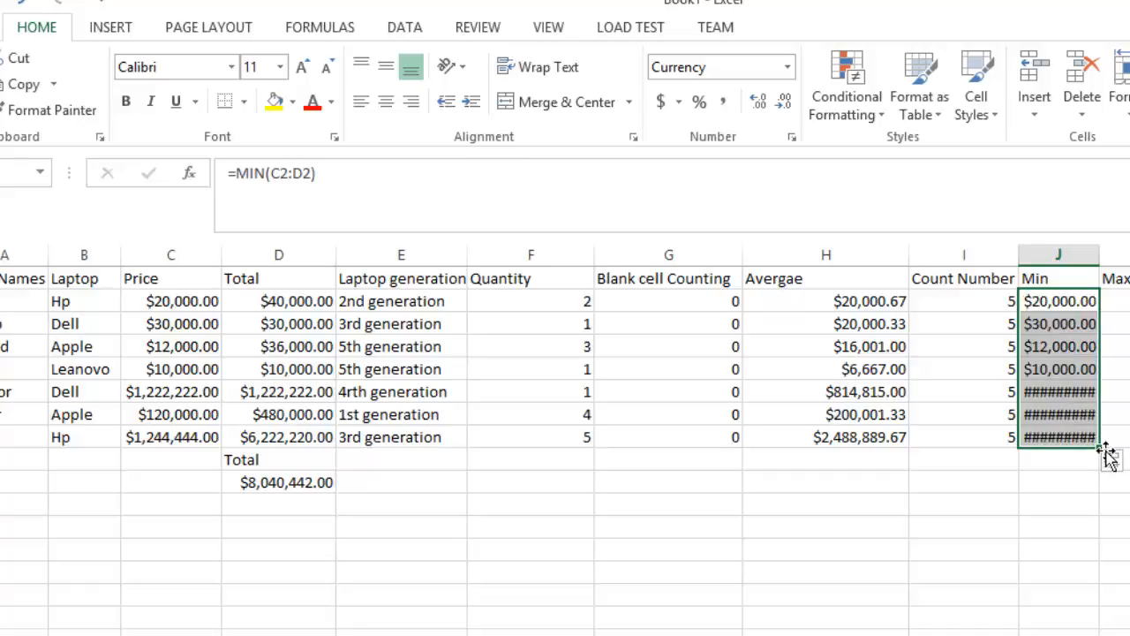
left_click_drag(1101, 267, 1123, 267)
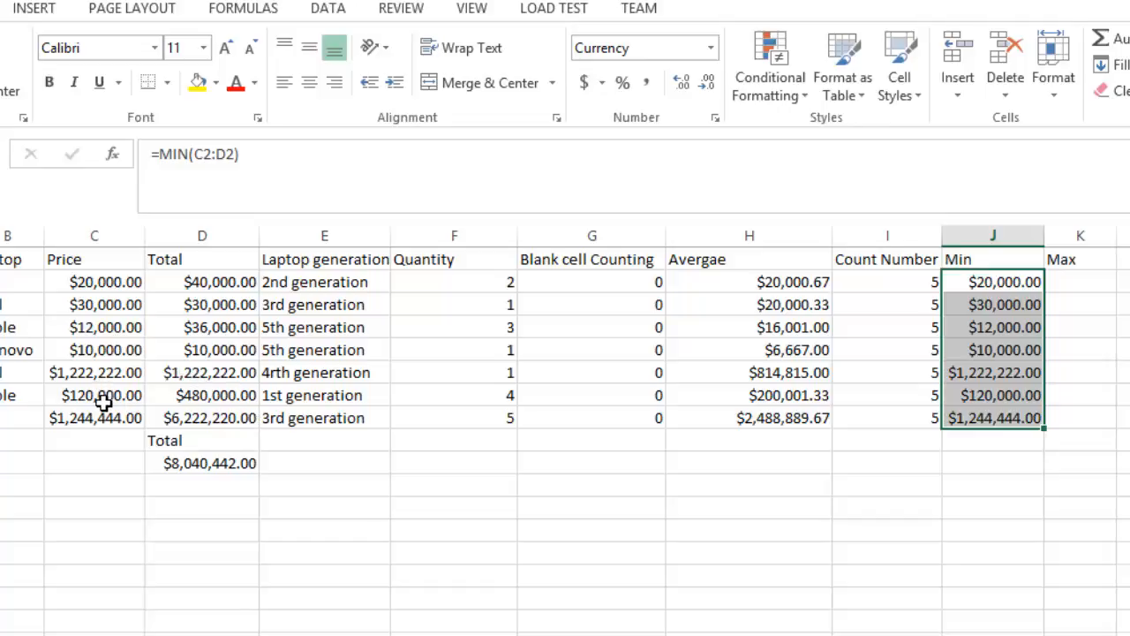
Insert a MAX function in K2 over the price and total, as =MAX(C2:D2)
left_click(1084, 283)
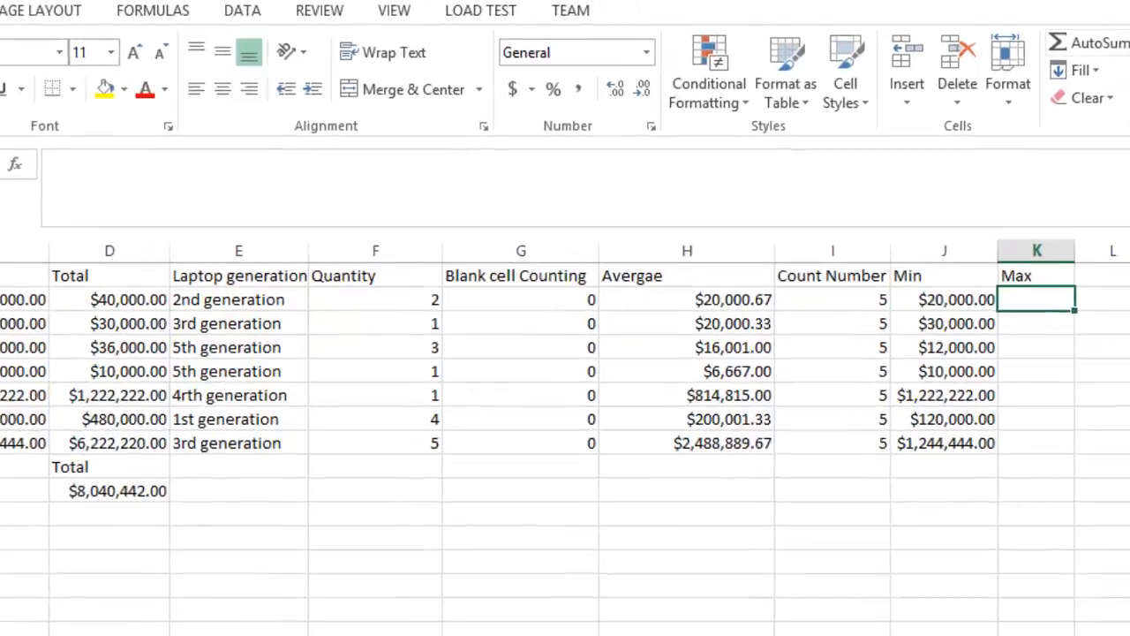
left_click(986, 56)
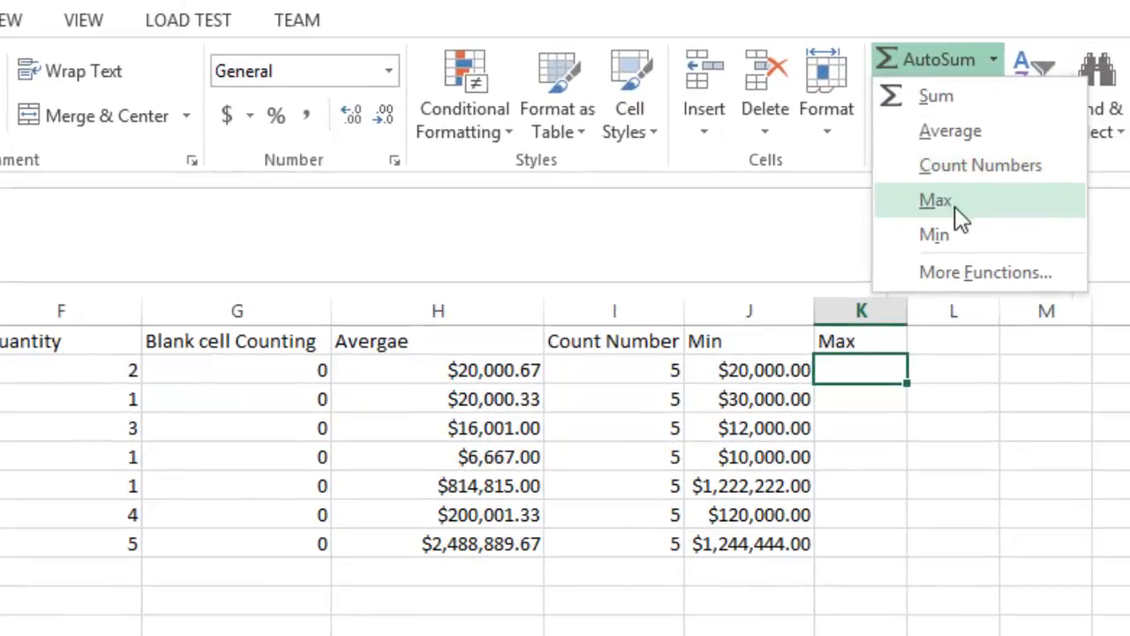
left_click(941, 203)
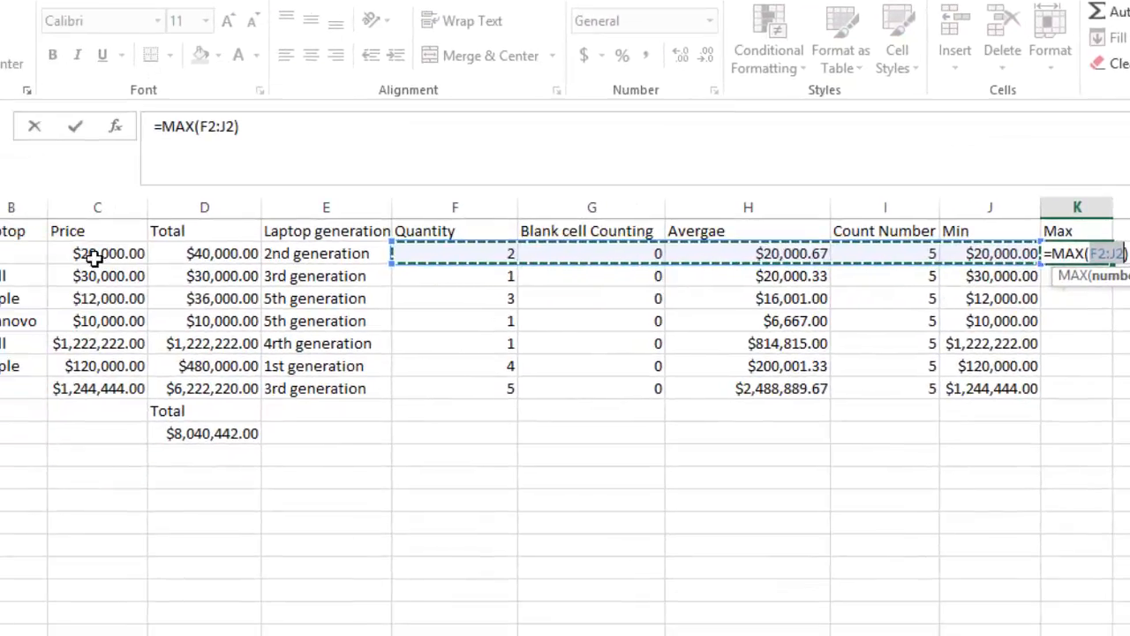
left_click_drag(93, 255, 206, 260)
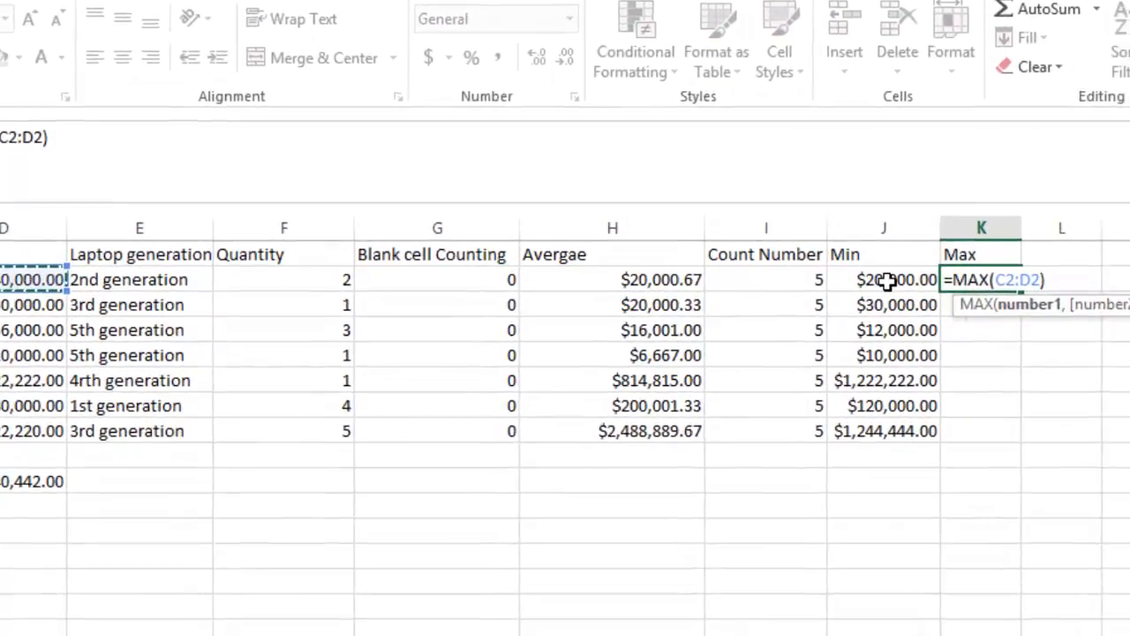
key("Return")
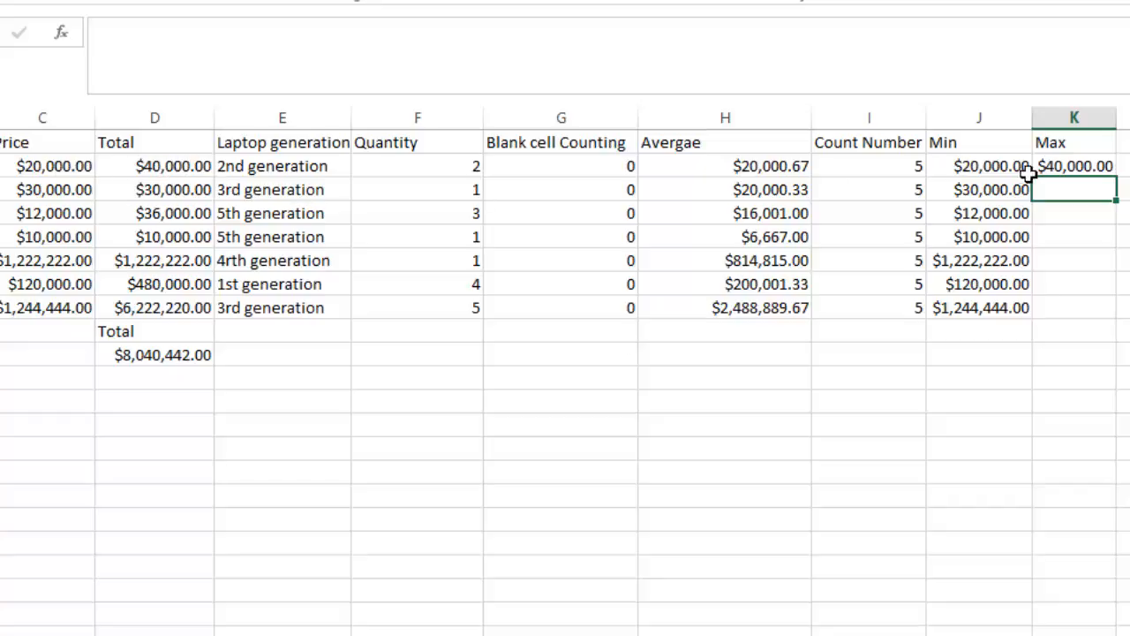
Copy the MAX formula from K2 down through K8 and widen column K to fit the amounts
left_click(1092, 166)
left_click_drag(1125, 185, 1120, 323)
left_click(1128, 174)
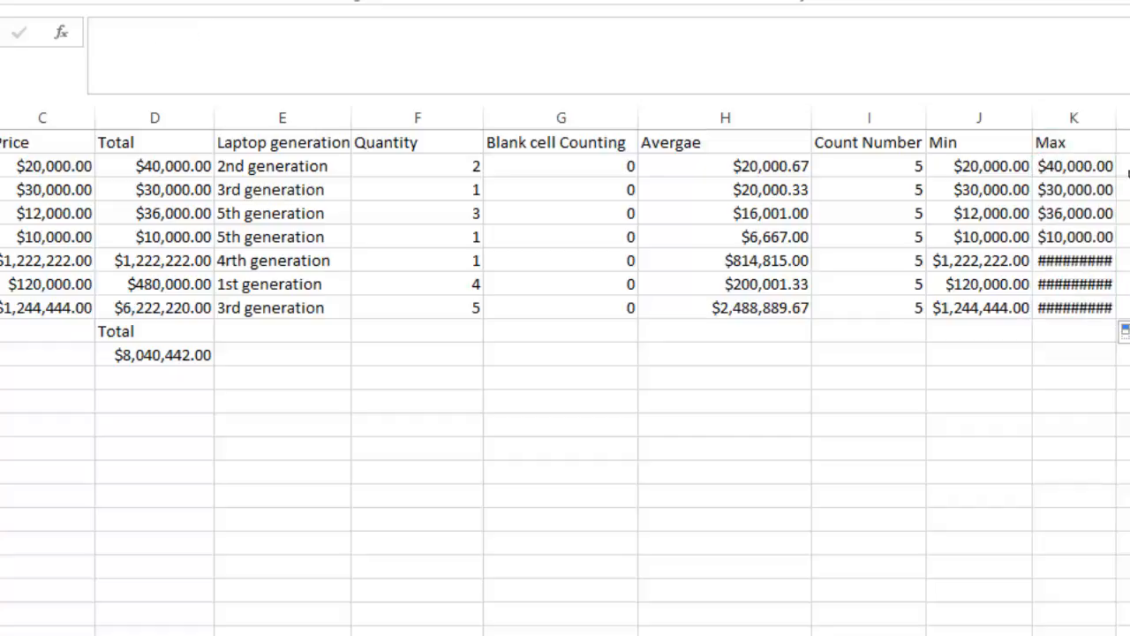
left_click_drag(1121, 126, 1129, 125)
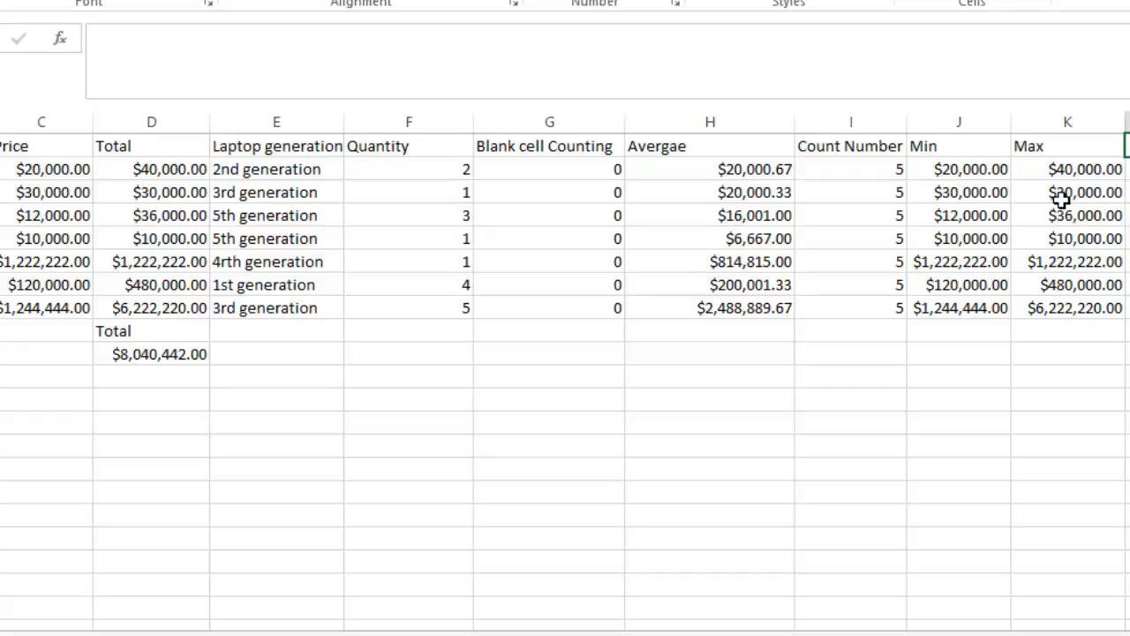
left_click(957, 173)
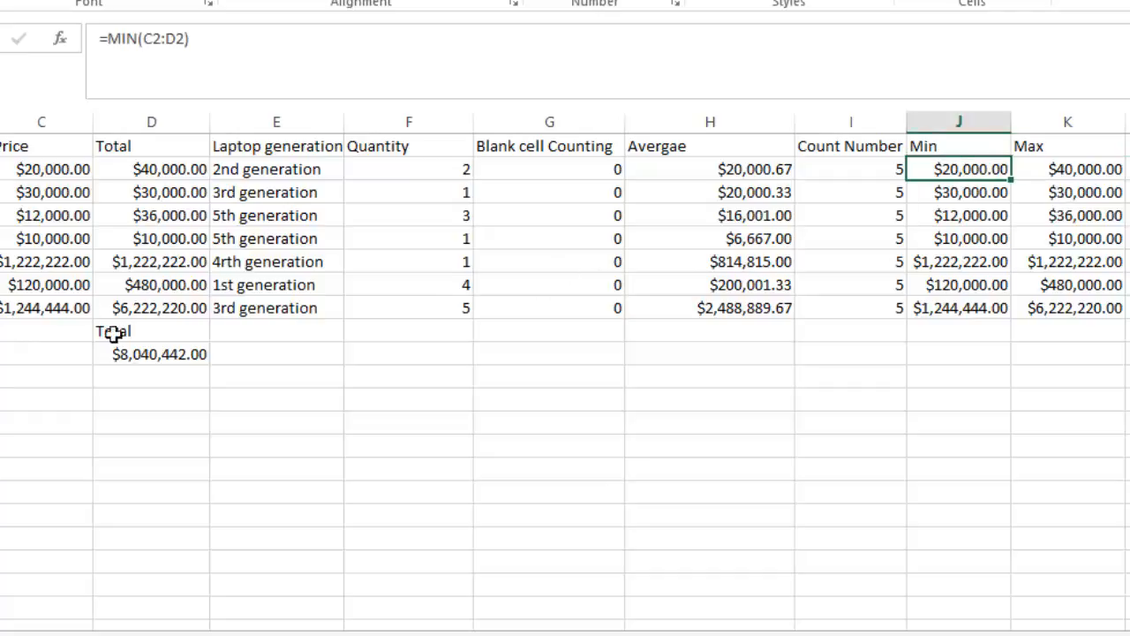